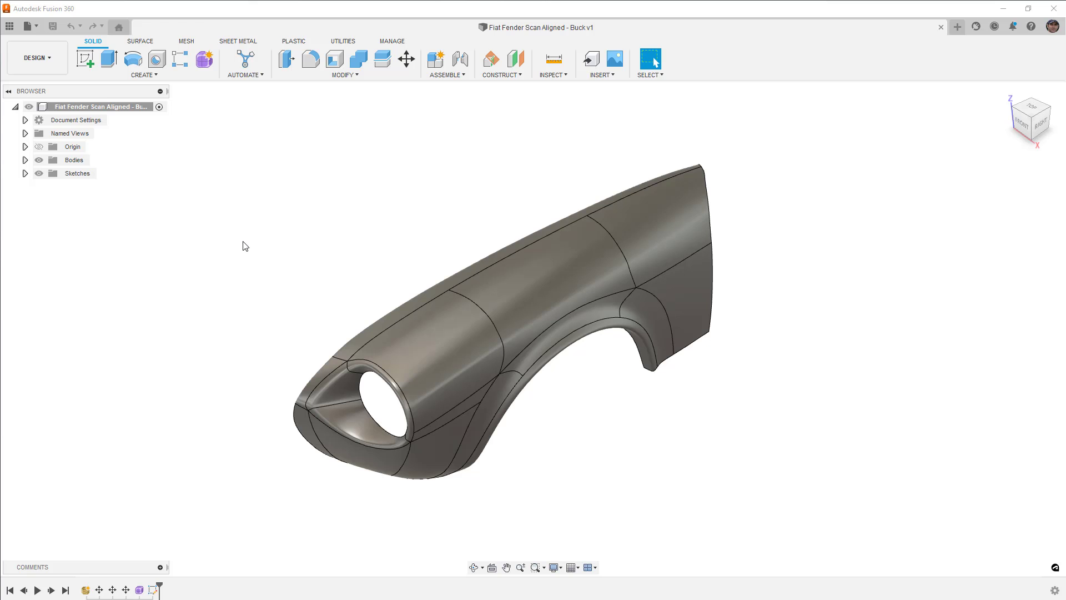
click(239, 43)
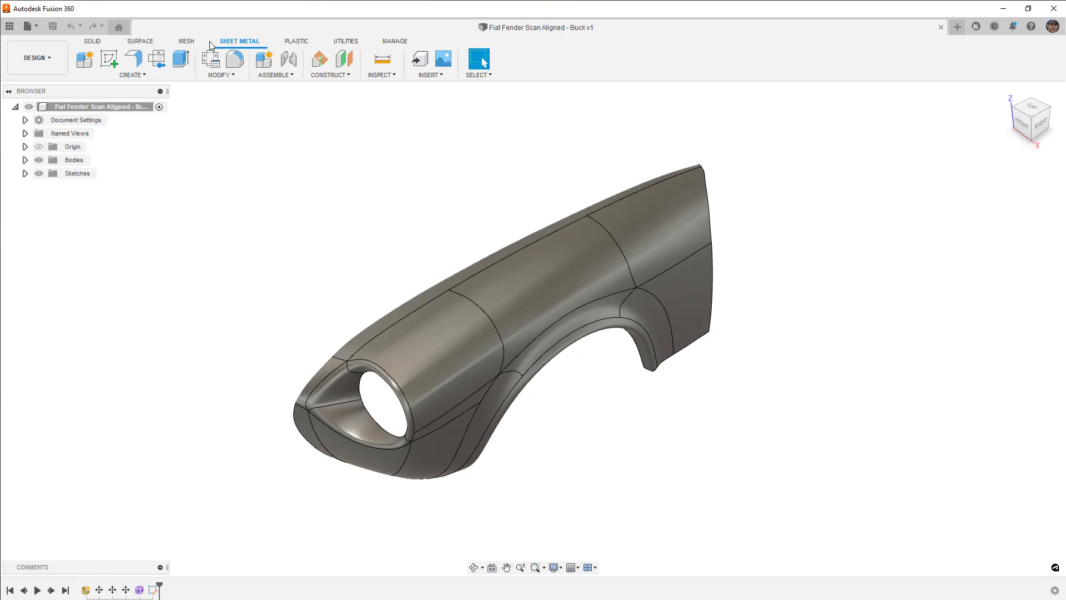
click(95, 42)
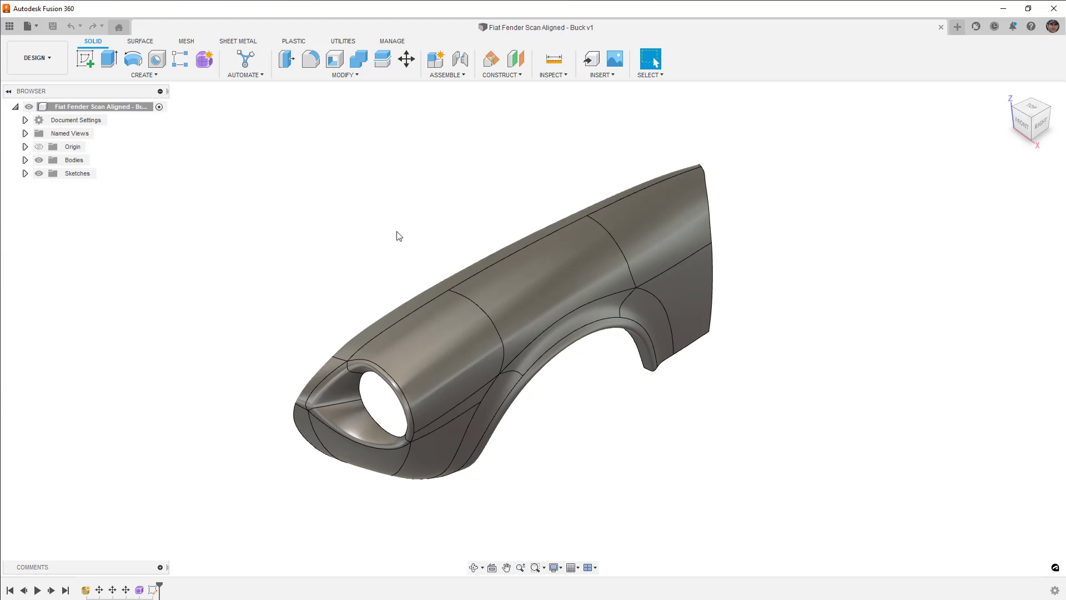
Step: Start a sketch on the YZ origin plane, seen from the right side of the fender
mouse_move(542, 355)
shift+middle_down()
mouse_move(507, 366)
mouse_move(610, 361)
mouse_move(544, 359)
mouse_move(529, 347)
shift+middle_up()
click(1034, 123)
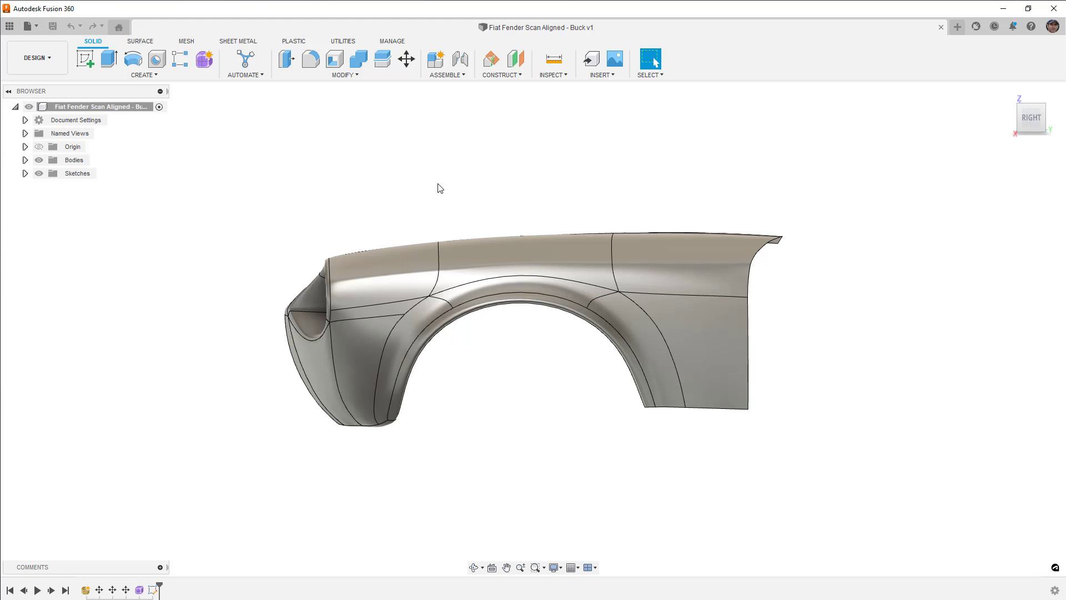
click(86, 59)
click(554, 336)
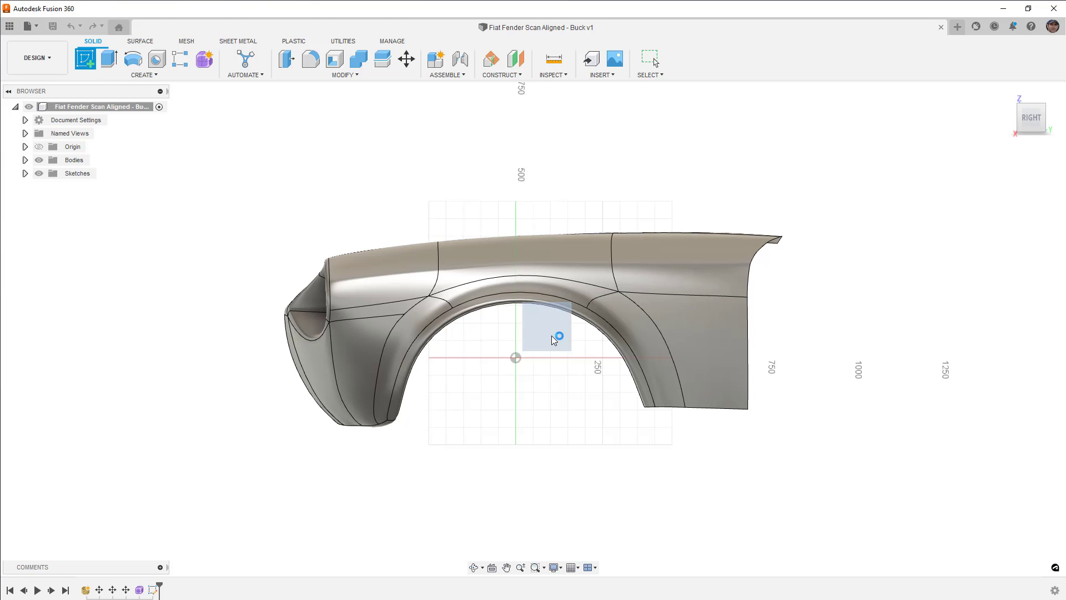
scroll(508, 319, up, 3)
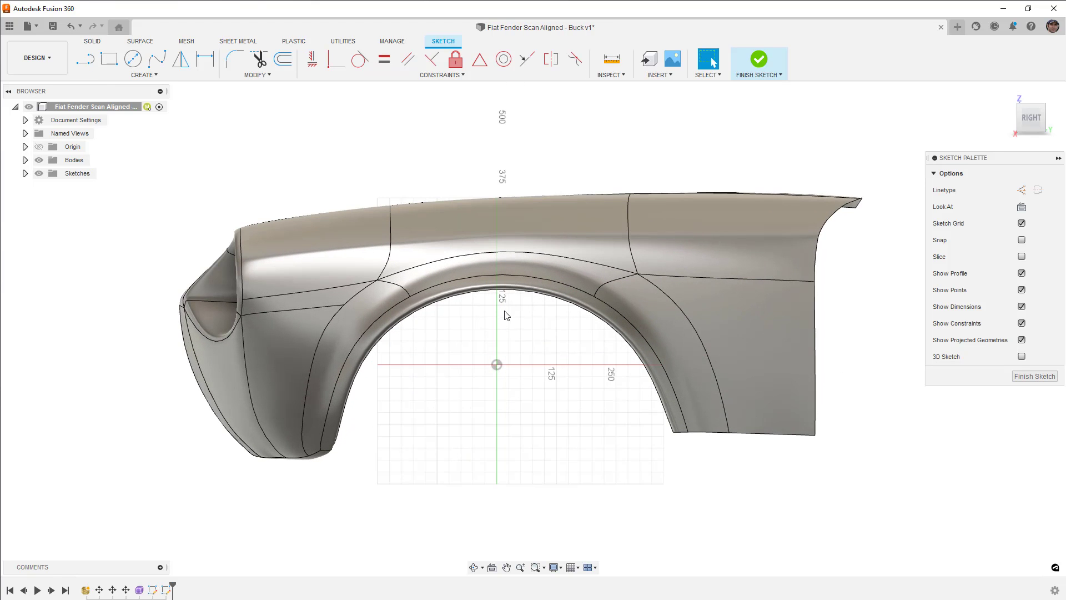
scroll(511, 305, up, 2)
middle_drag(509, 302, 504, 362)
Step: Draw a tall rectangle crossing the fender above the wheel arch, narrow it to a thin strip and finish the sketch
click(108, 58)
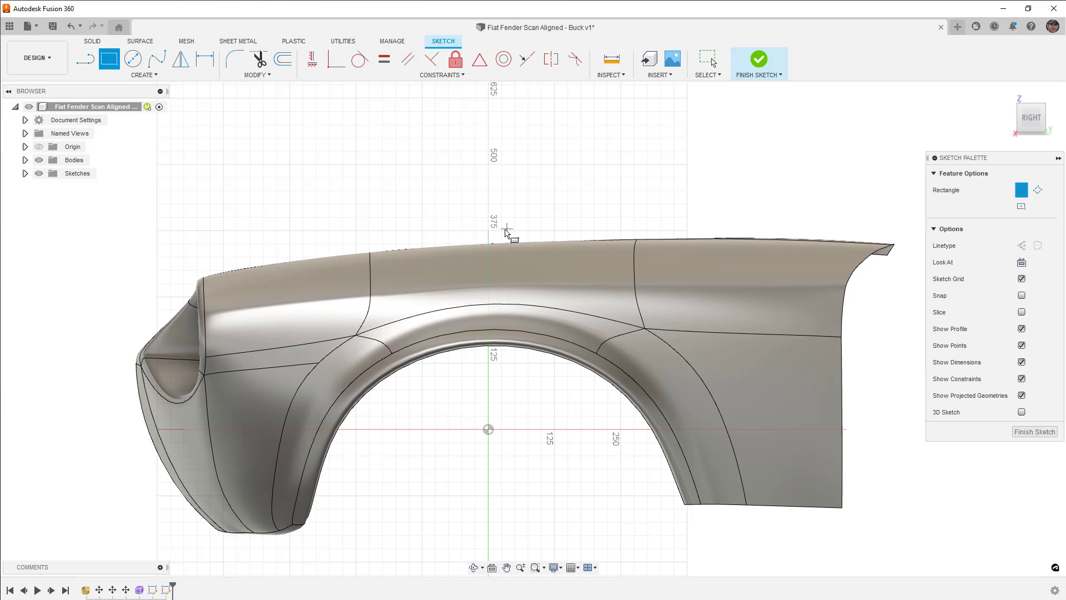
click(477, 225)
click(501, 371)
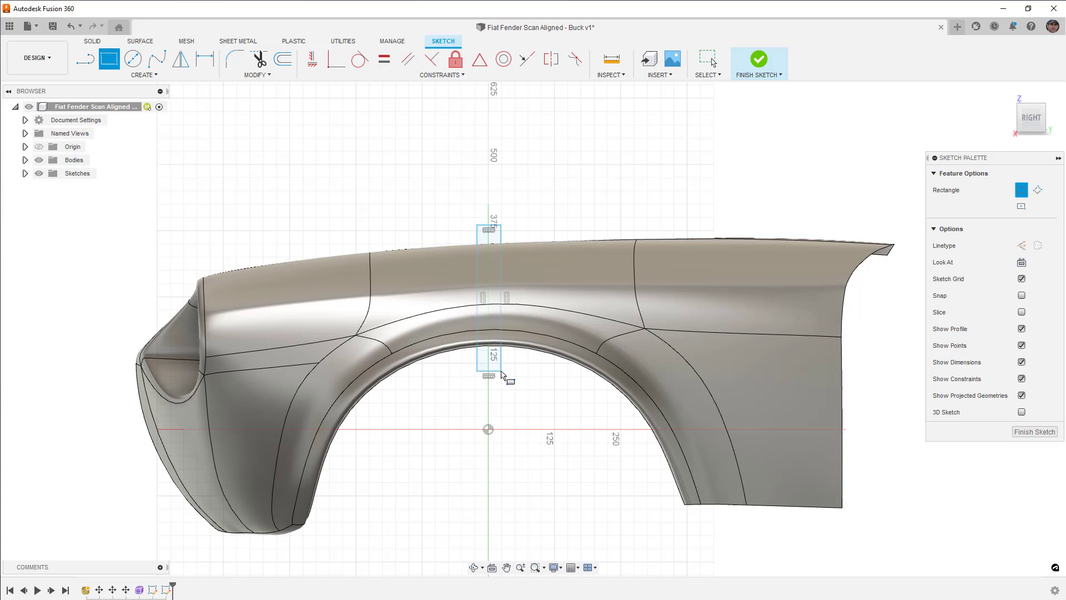
key(Escape)
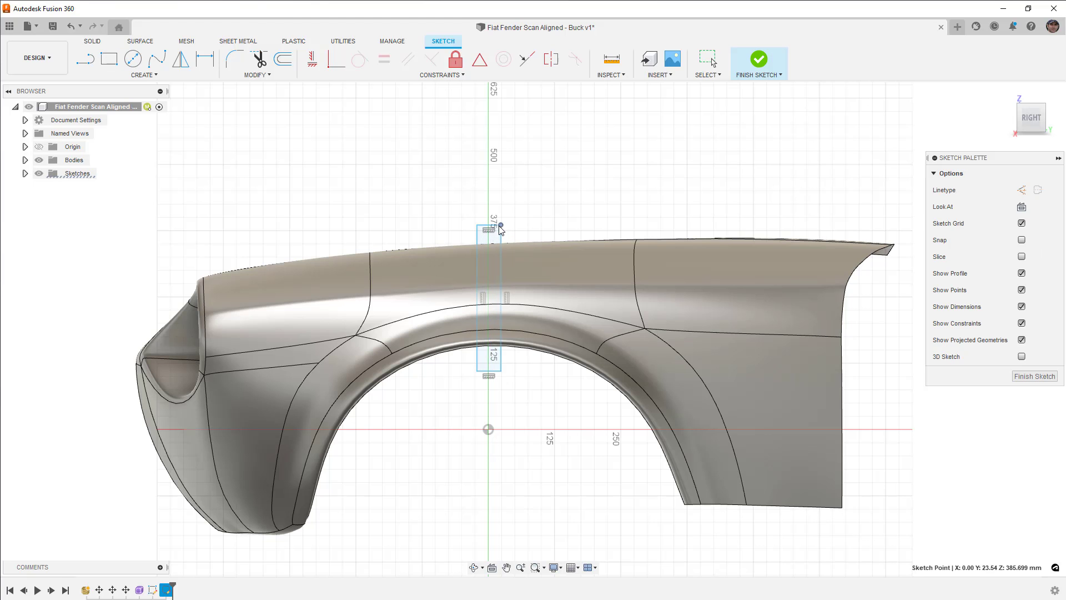
drag(501, 226, 488, 226)
scroll(496, 229, up, 2)
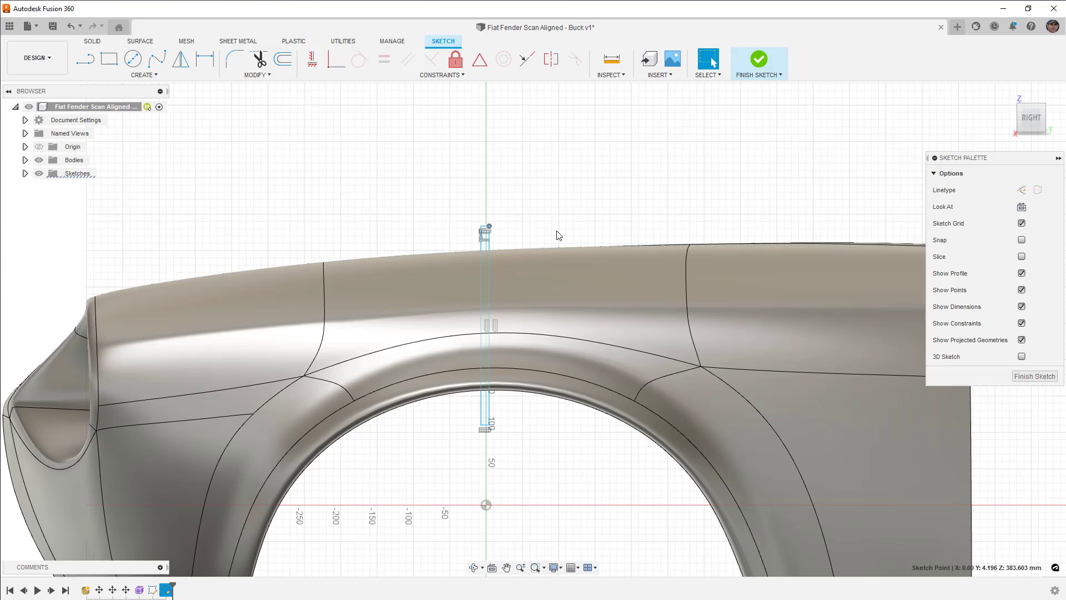
click(758, 60)
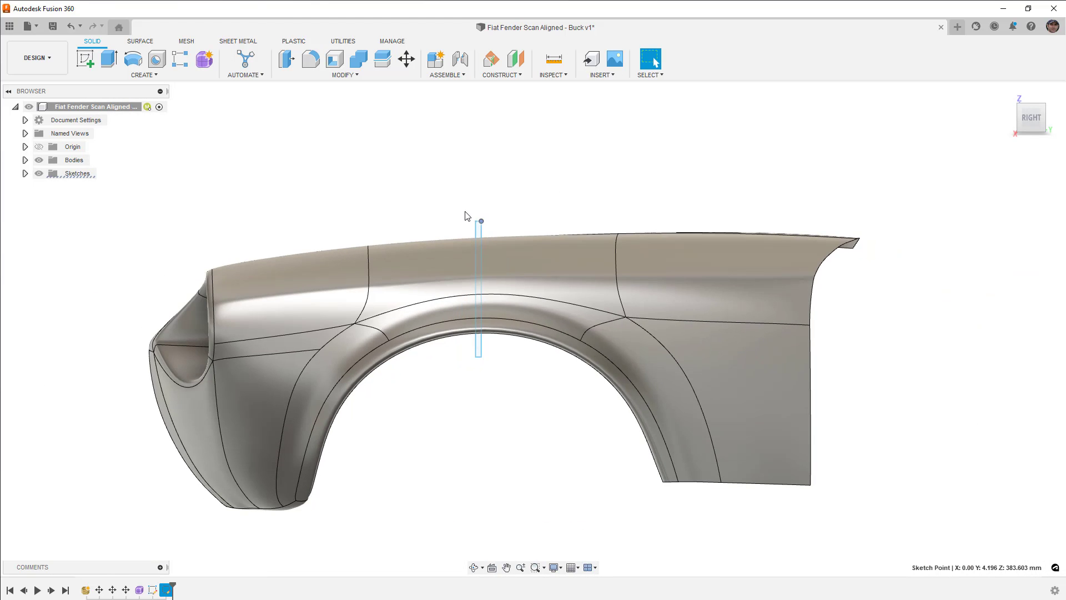
Step: Extrude the thin rectangle 250 mm outward through the fender
shift+middle_drag(466, 214, 511, 235)
scroll(508, 235, up, 2)
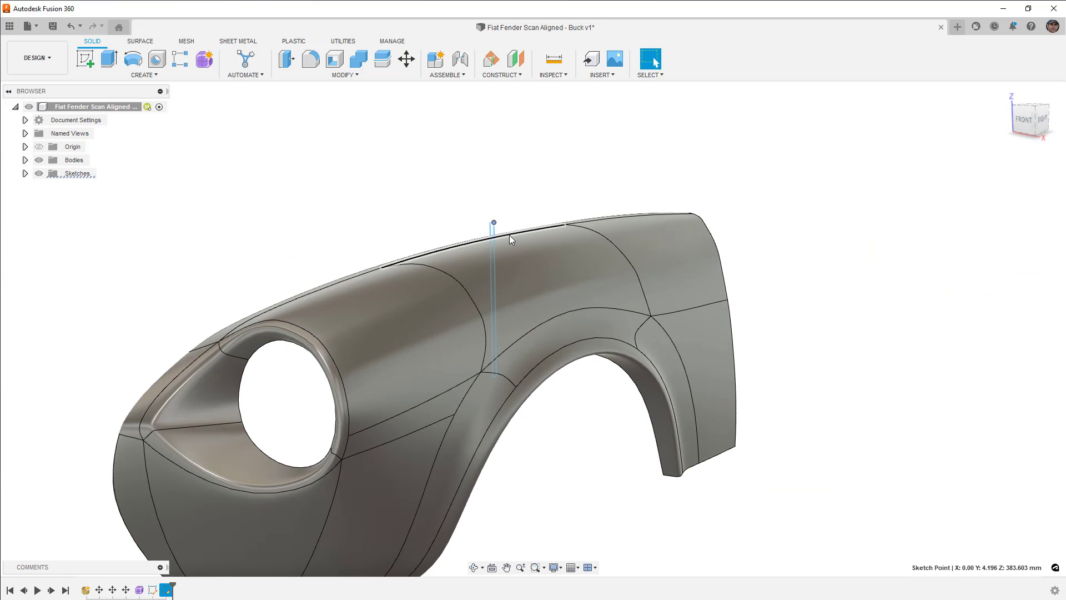
click(109, 59)
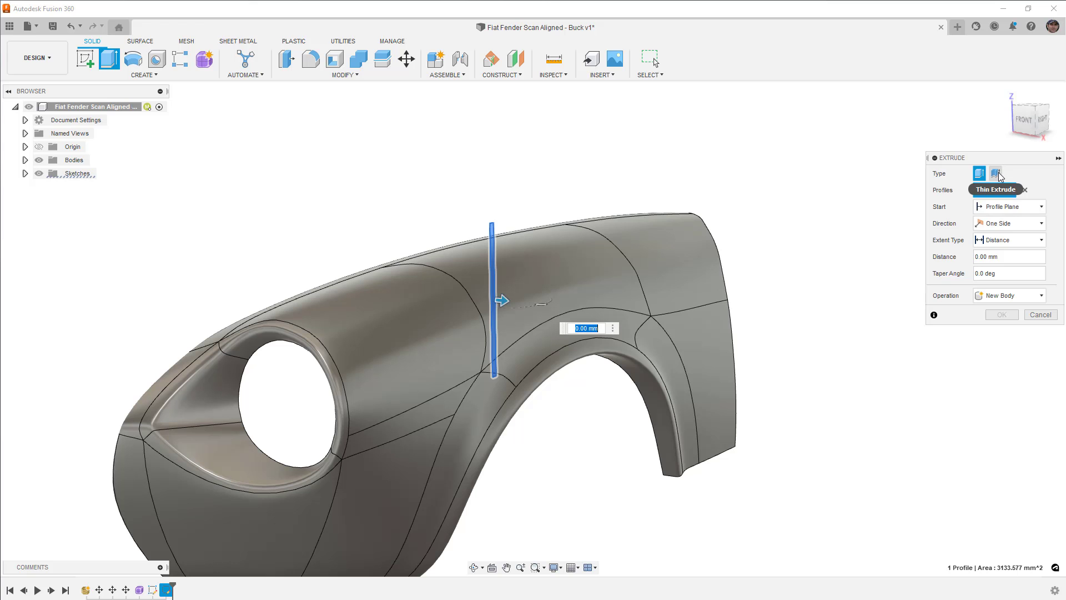
drag(502, 301, 673, 303)
Step: Make the extrusion two-sided with 150 mm on the second side, and create it as a new body
click(1009, 223)
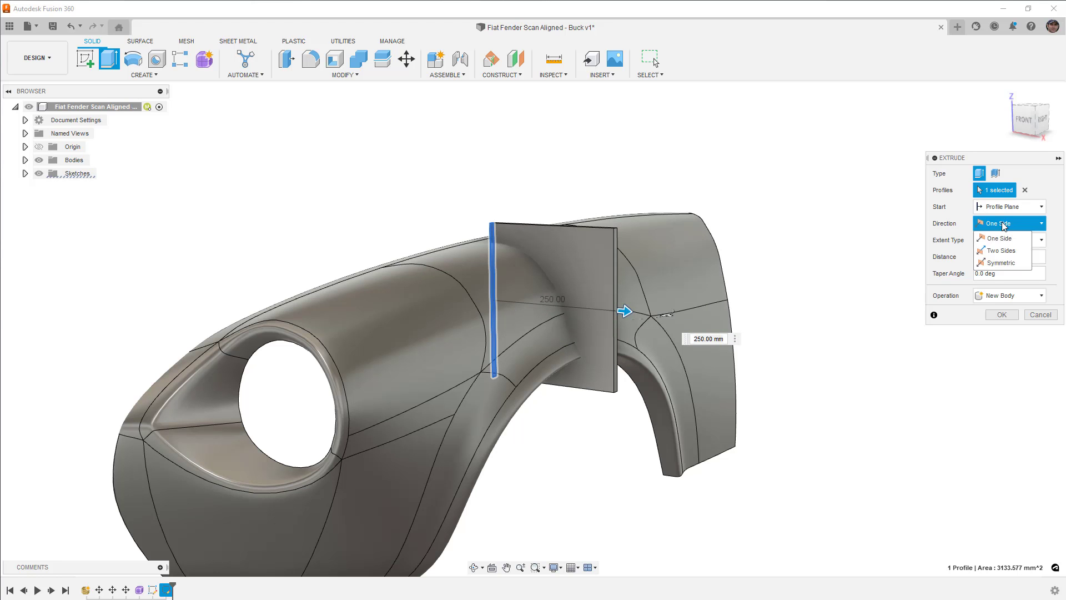
click(999, 243)
drag(488, 298, 418, 295)
shift+middle_drag(419, 295, 333, 295)
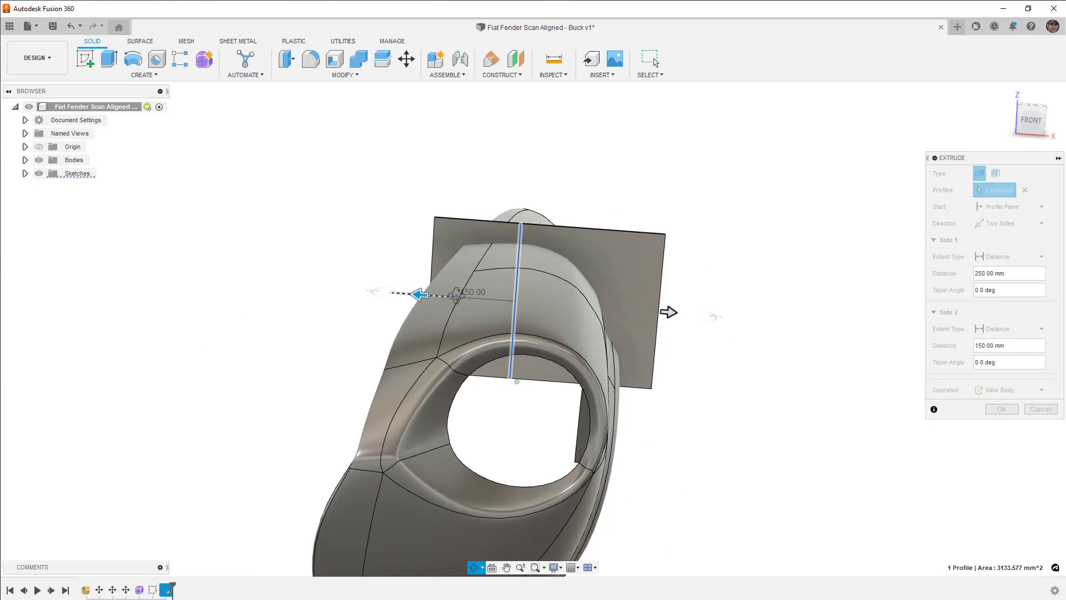
shift+middle_drag(422, 289, 553, 285)
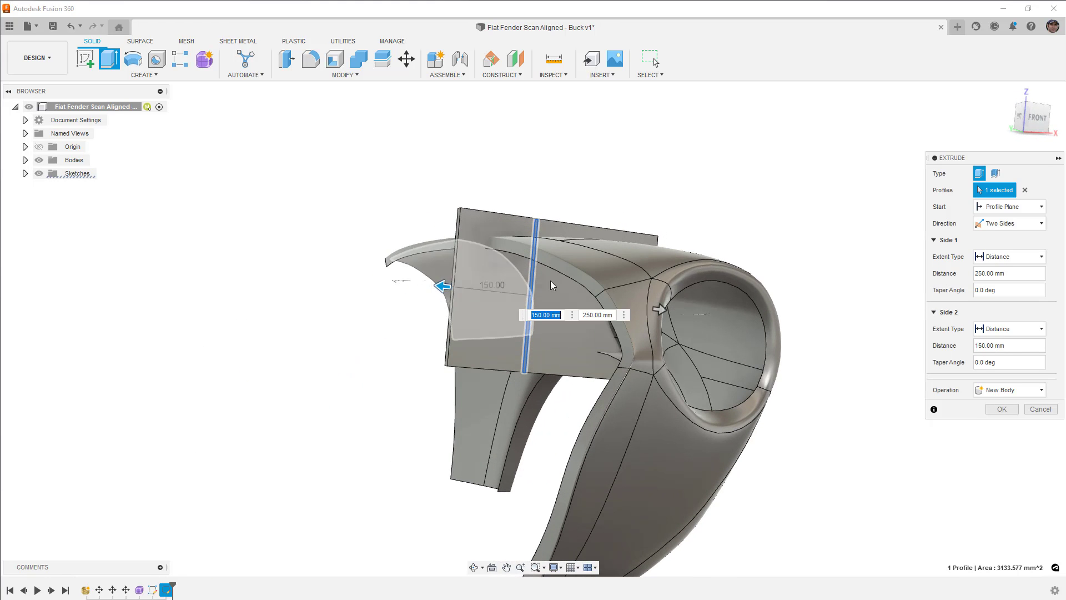
click(1002, 256)
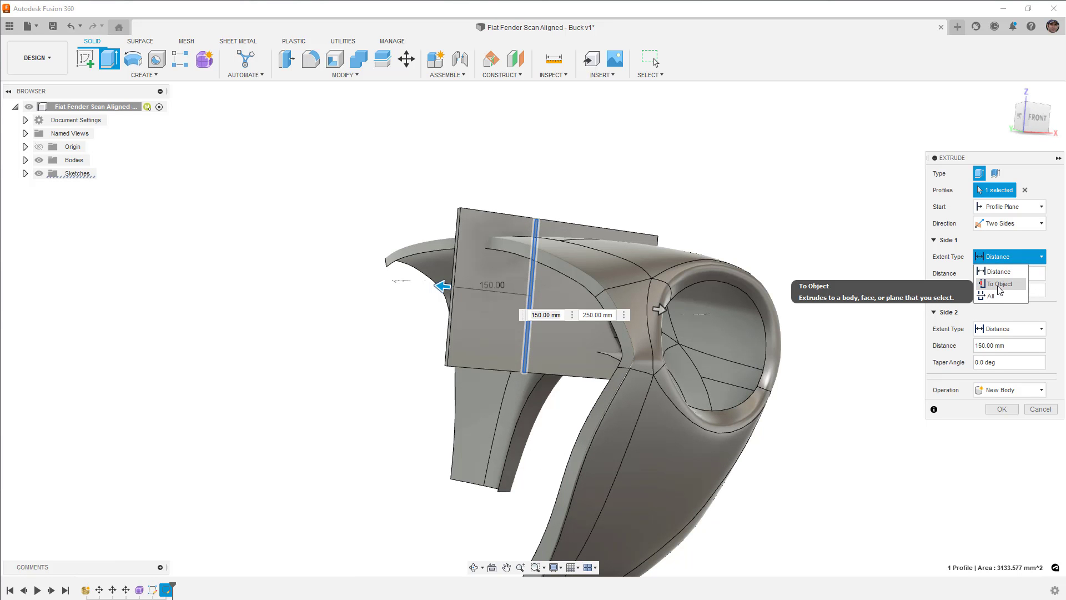
shift+middle_drag(821, 203, 738, 214)
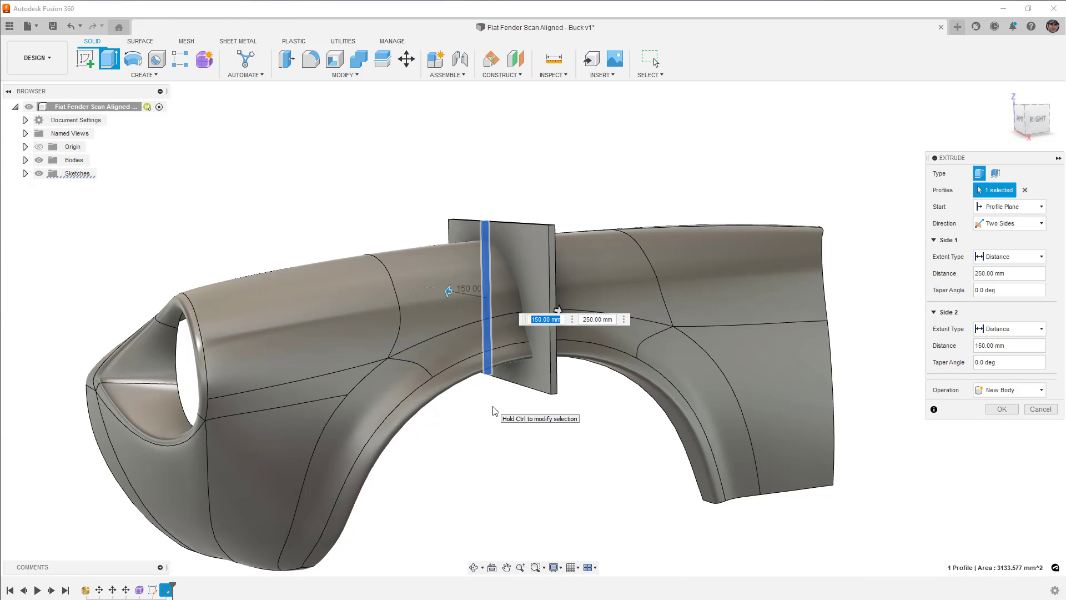
shift+middle_drag(493, 411, 604, 251)
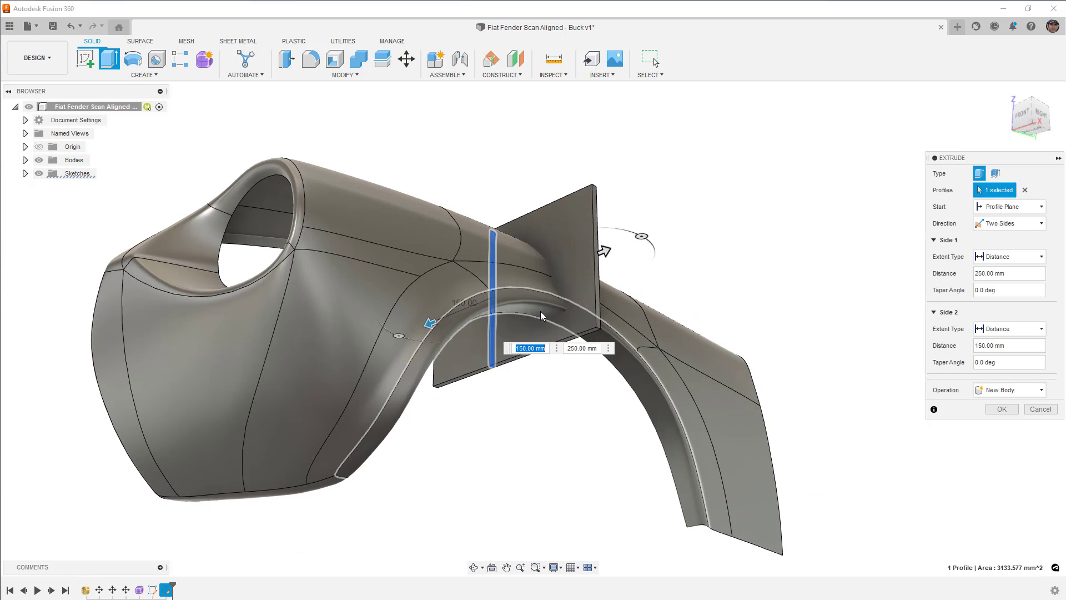
shift+middle_drag(547, 320, 551, 418)
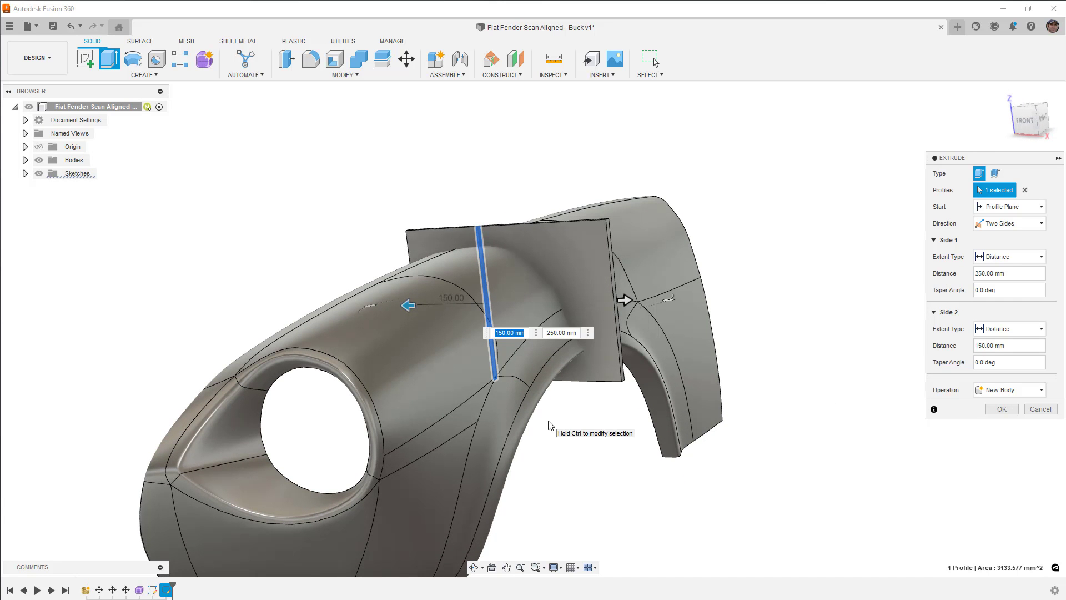
click(1001, 408)
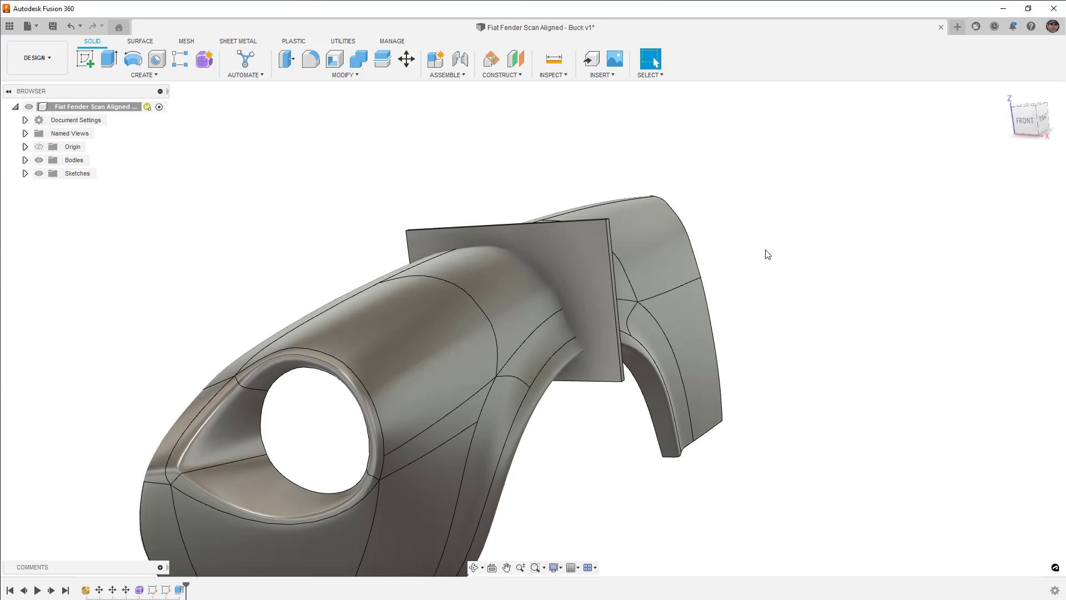
Step: Try to split the extruded plate with the fender surface body as splitting tool, without extending the tool
mouse_move(764, 255)
shift+middle_down()
mouse_move(759, 245)
mouse_move(768, 259)
shift+middle_up()
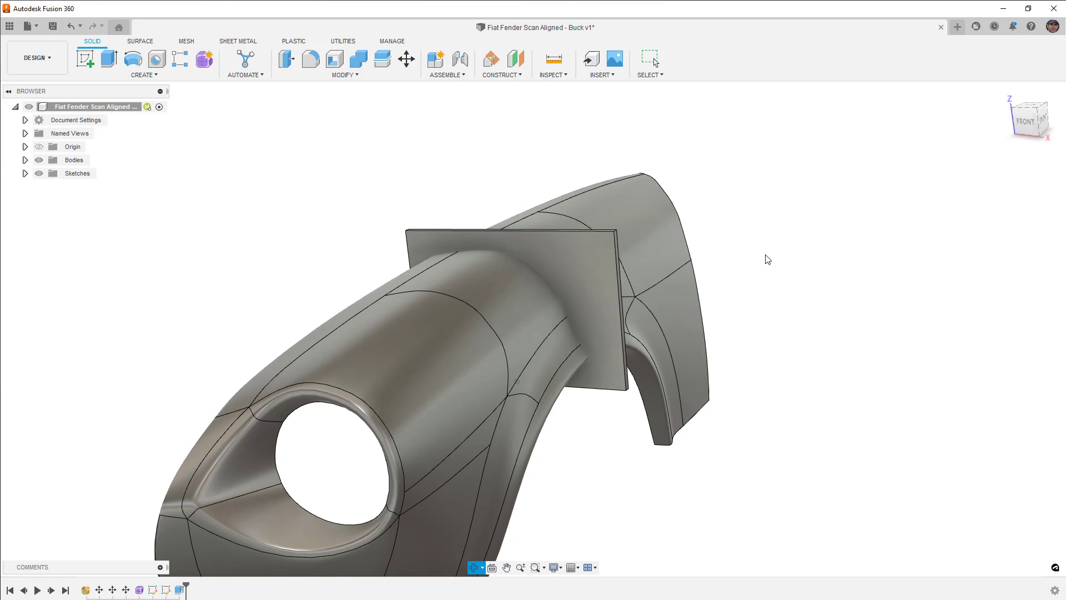
click(382, 66)
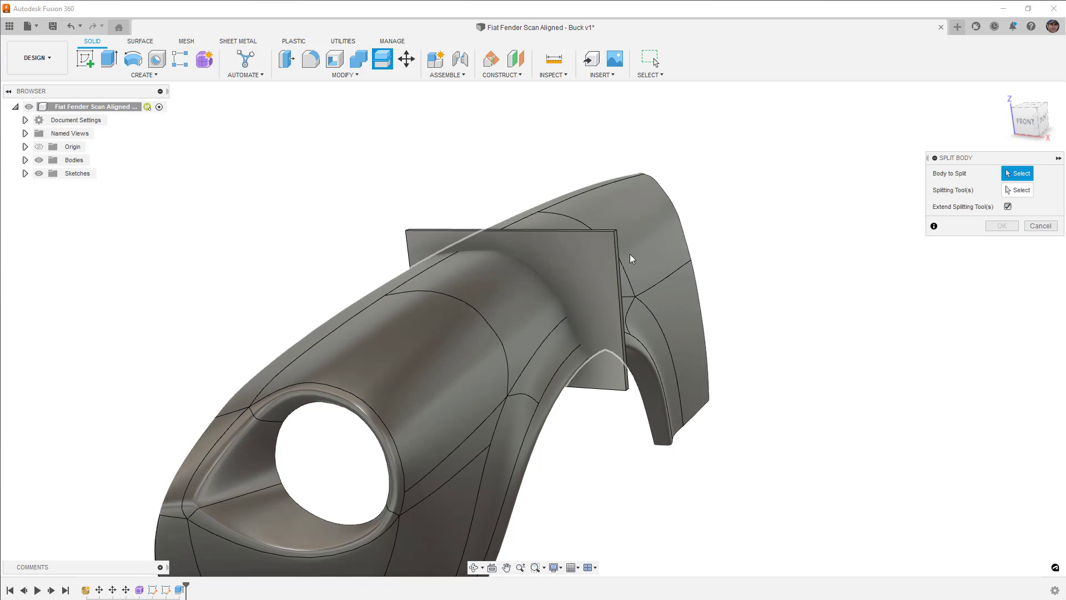
click(604, 278)
click(1012, 191)
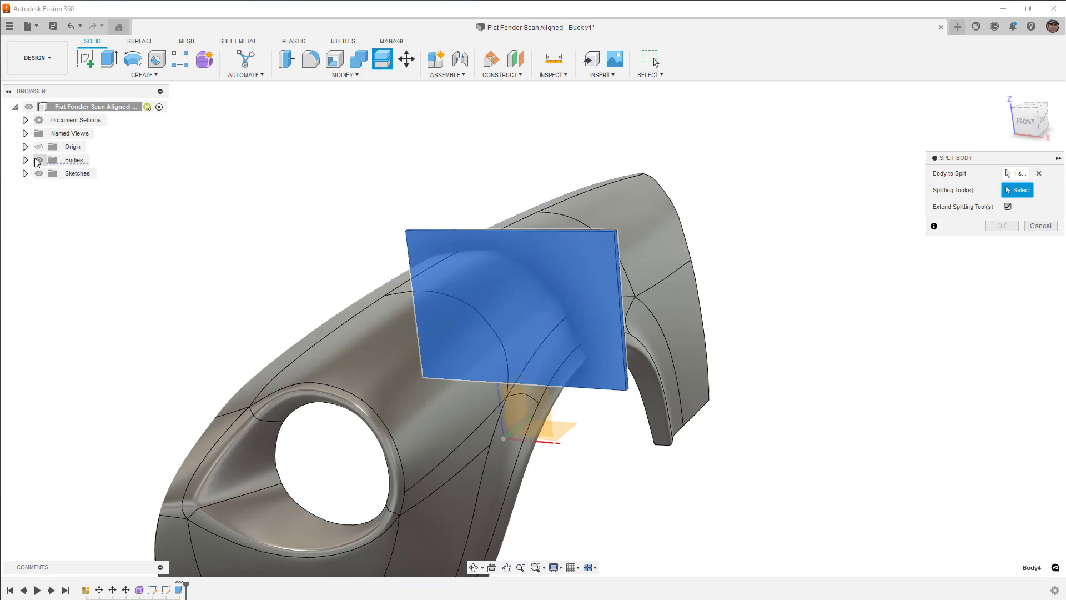
click(25, 160)
click(89, 187)
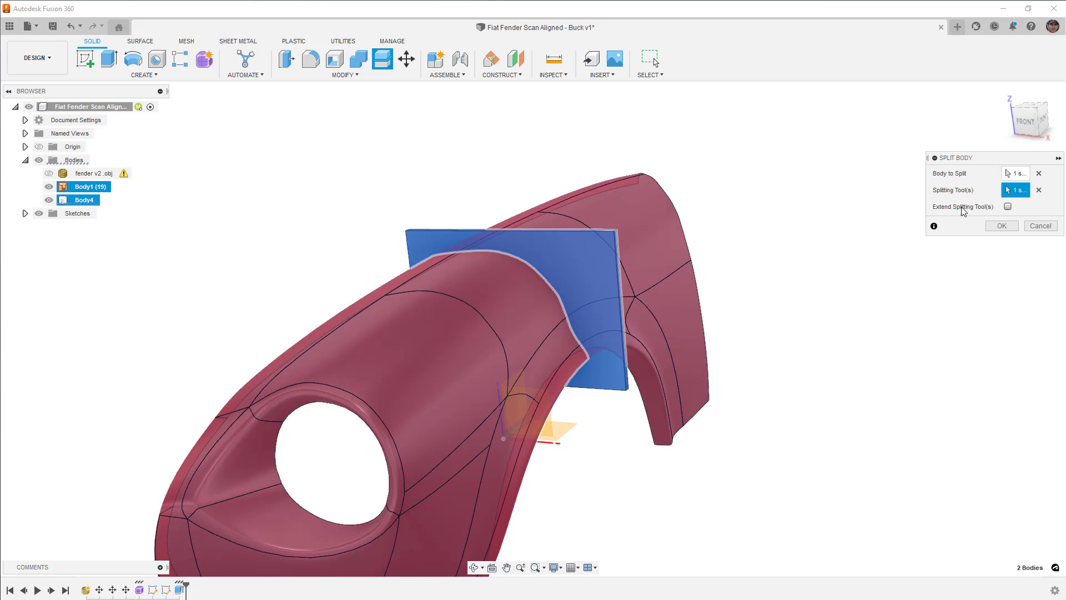
click(1002, 226)
click(619, 267)
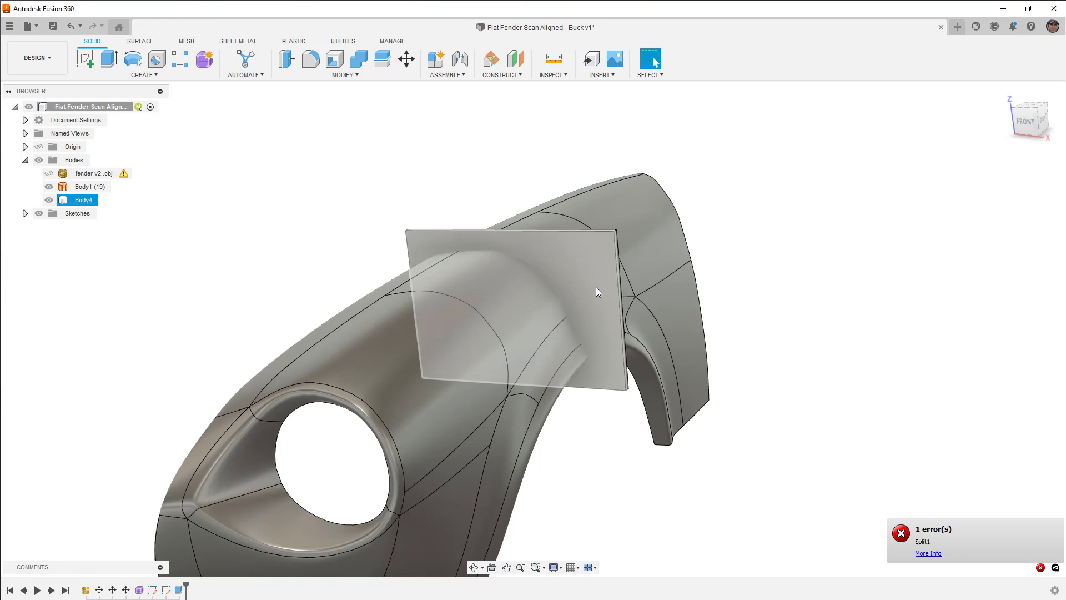
click(579, 285)
mouse_move(545, 285)
shift+middle_down()
mouse_move(648, 269)
mouse_move(592, 260)
mouse_move(534, 277)
shift+middle_up()
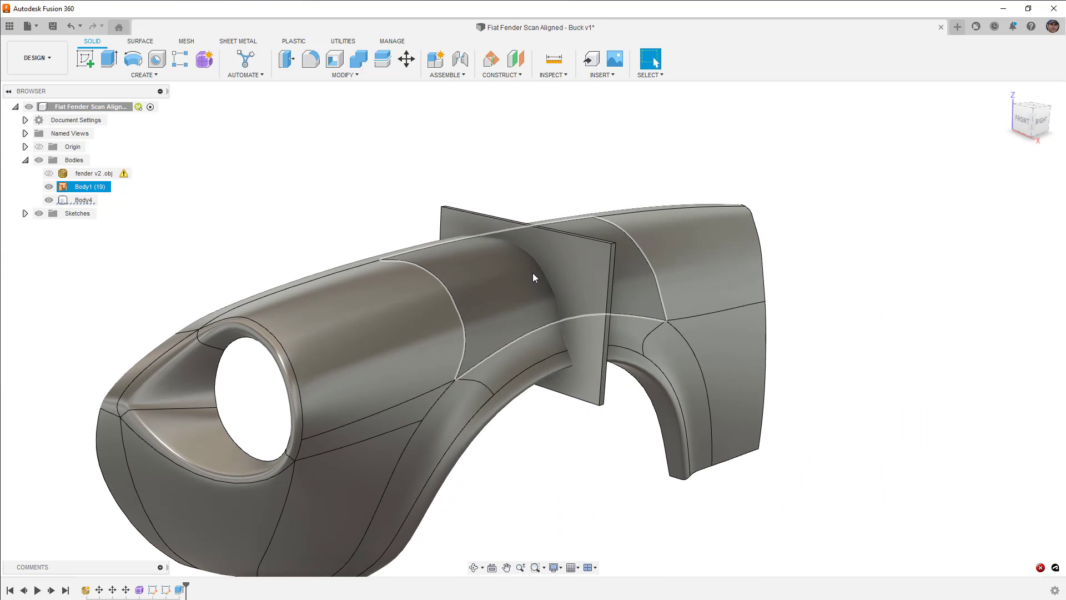
key(Escape)
Step: Try again to split the plate with the fender surface body, this time with Extend Splitting Tool(s) enabled
click(383, 59)
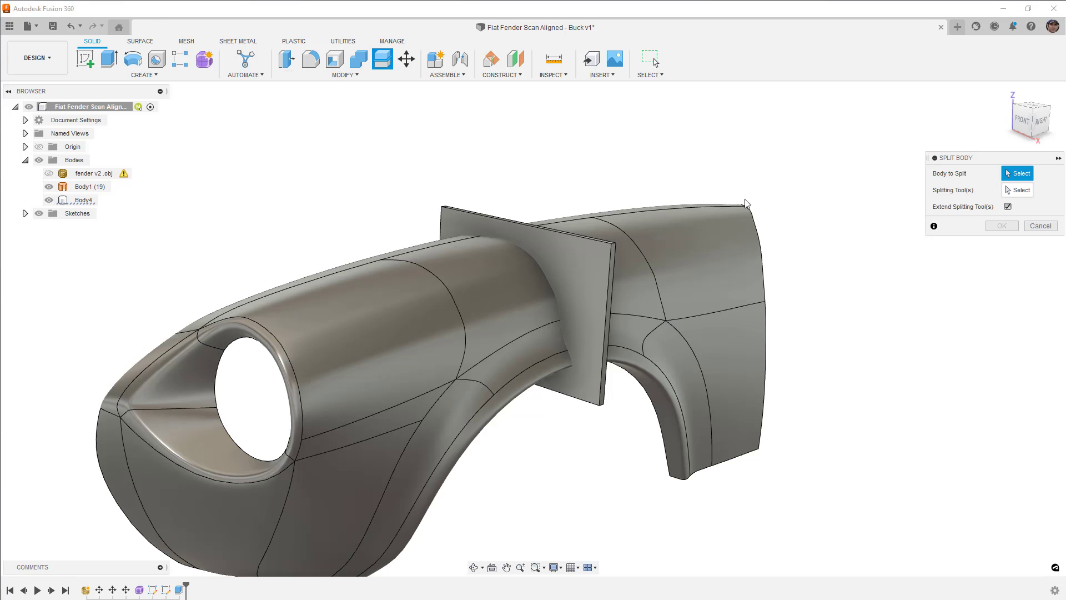
click(583, 269)
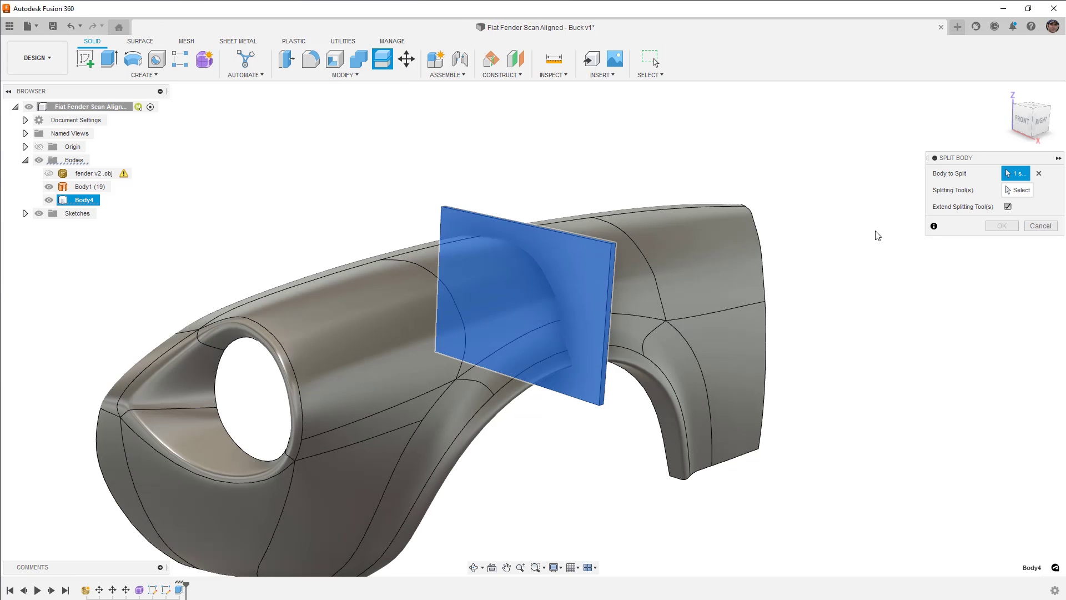
click(1027, 191)
click(117, 187)
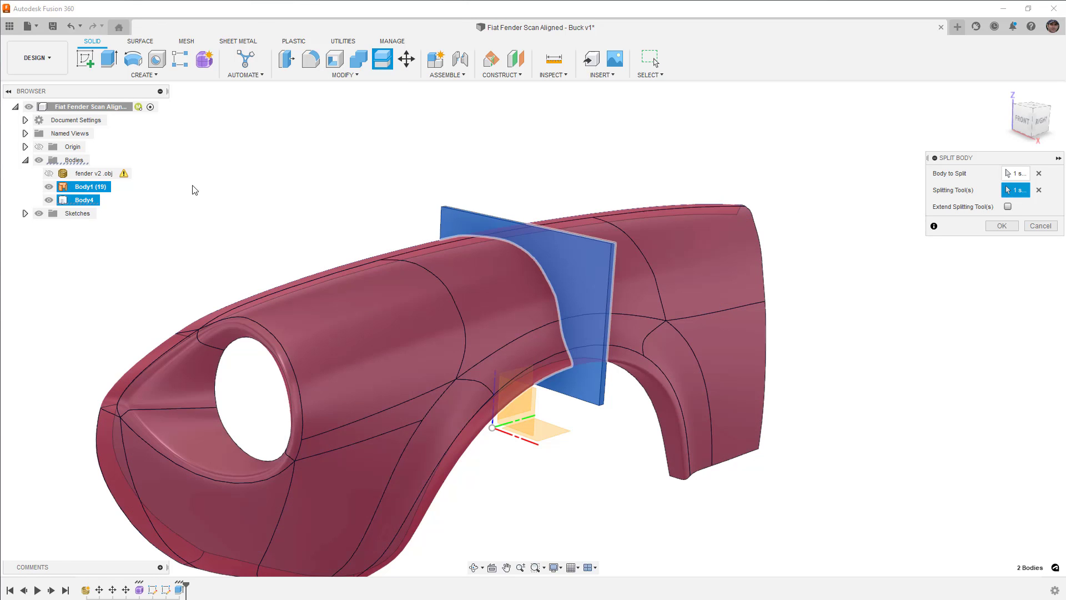
click(1008, 206)
shift+middle_drag(721, 278, 528, 309)
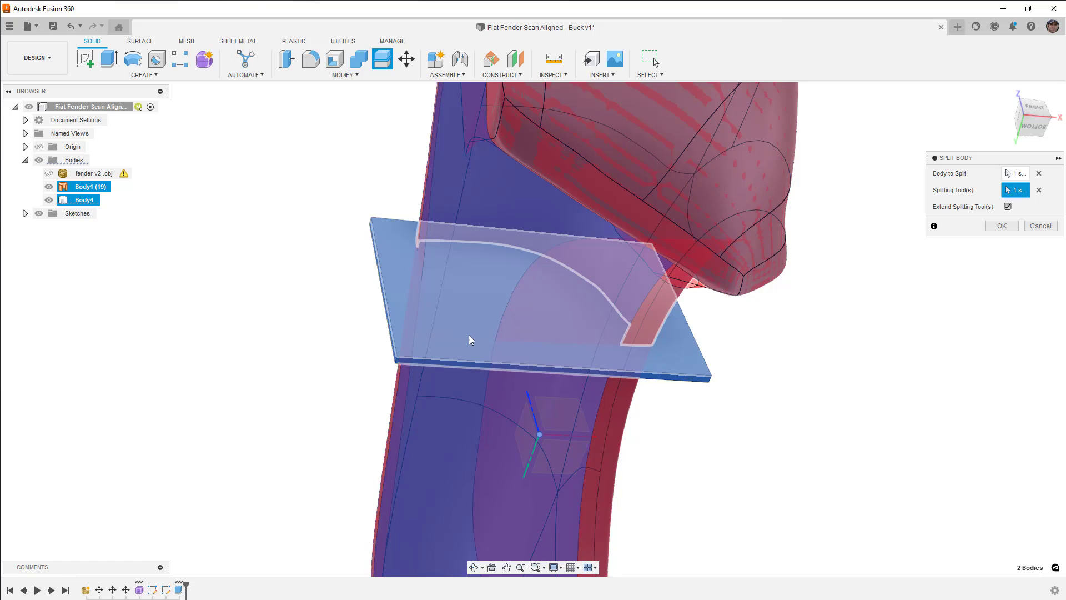
mouse_move(430, 289)
shift+middle_down()
mouse_move(448, 307)
mouse_move(426, 282)
shift+middle_up()
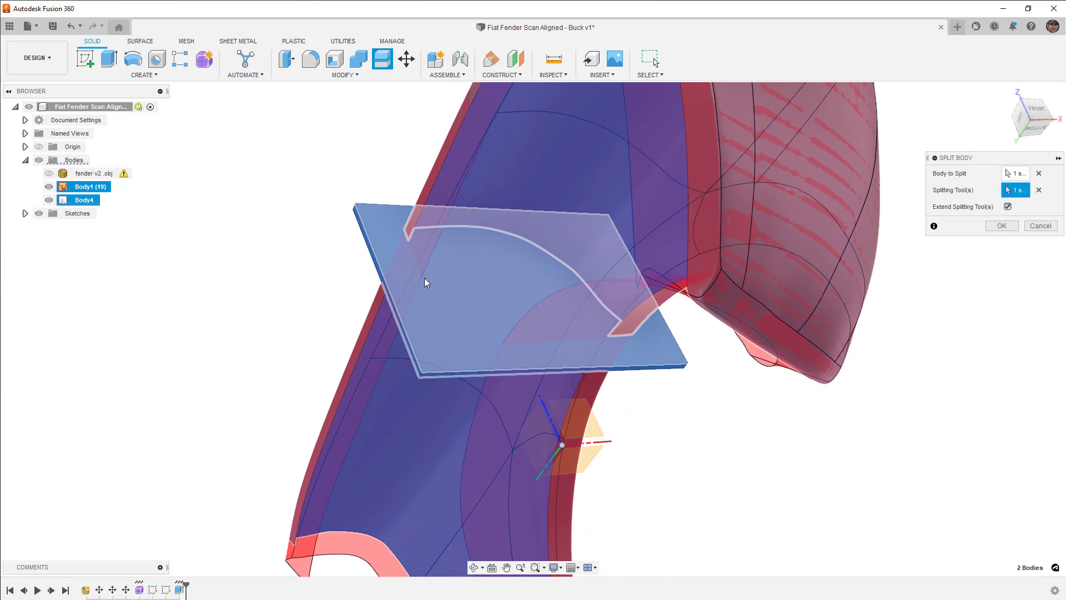
click(1008, 229)
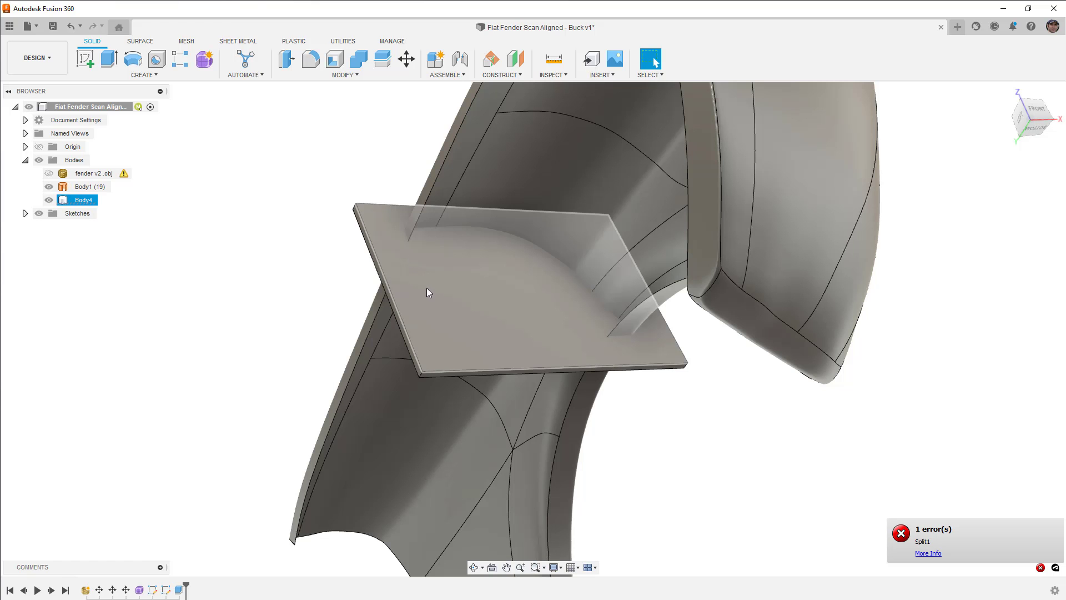
Step: Remove the rectangle sketch and its plate extrusion from the end of the timeline
click(743, 340)
shift+middle_drag(742, 341, 645, 335)
scroll(665, 364, down, 5)
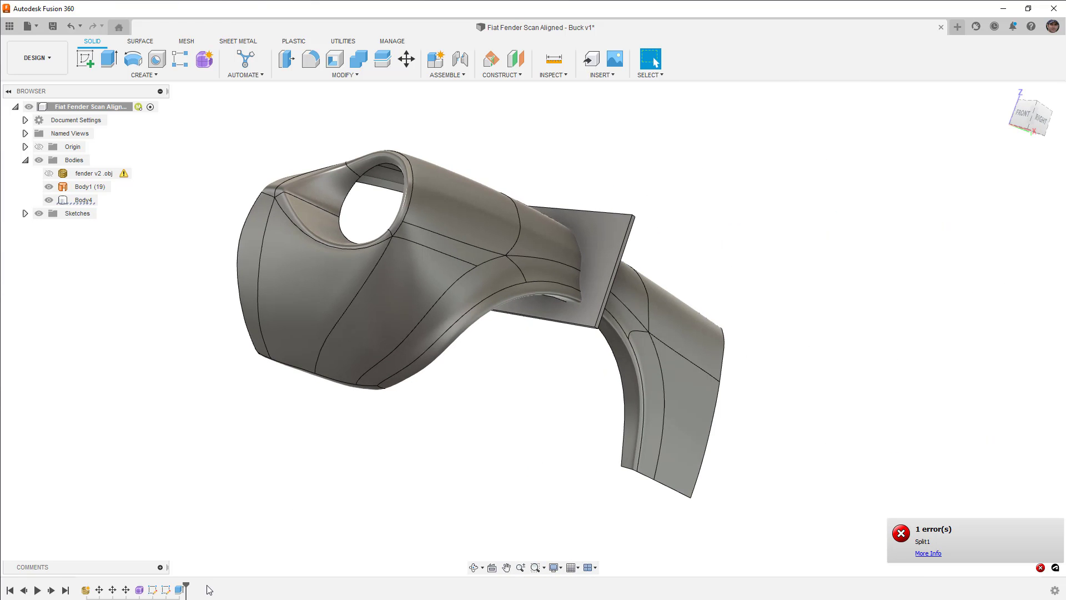
drag(185, 587, 160, 592)
Step: Switch to surface modelling and start a new sketch on the origin plane facing the right-side view
click(346, 272)
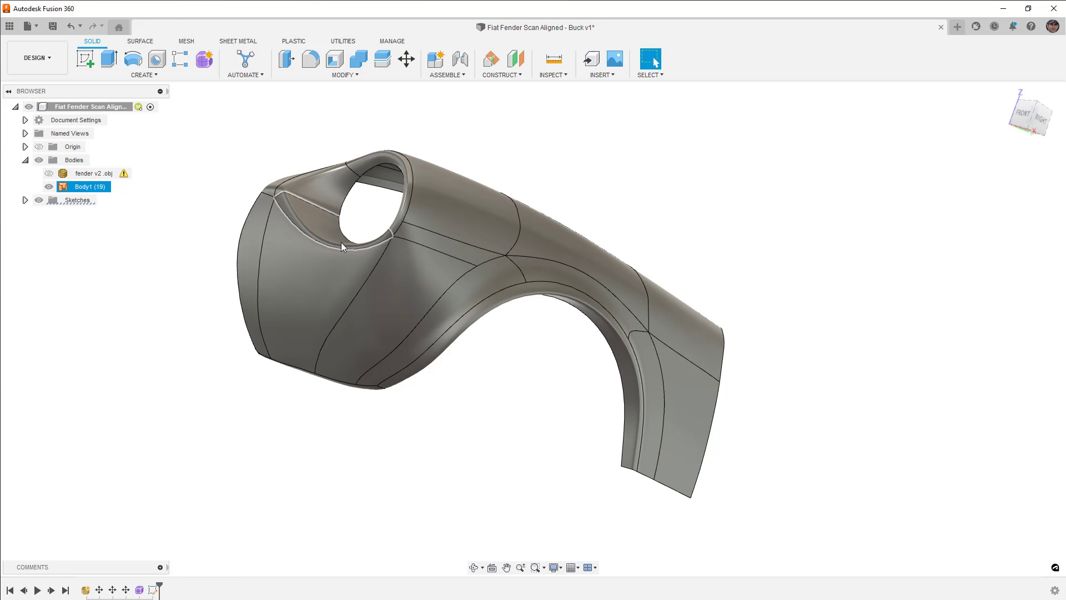
click(261, 150)
click(140, 41)
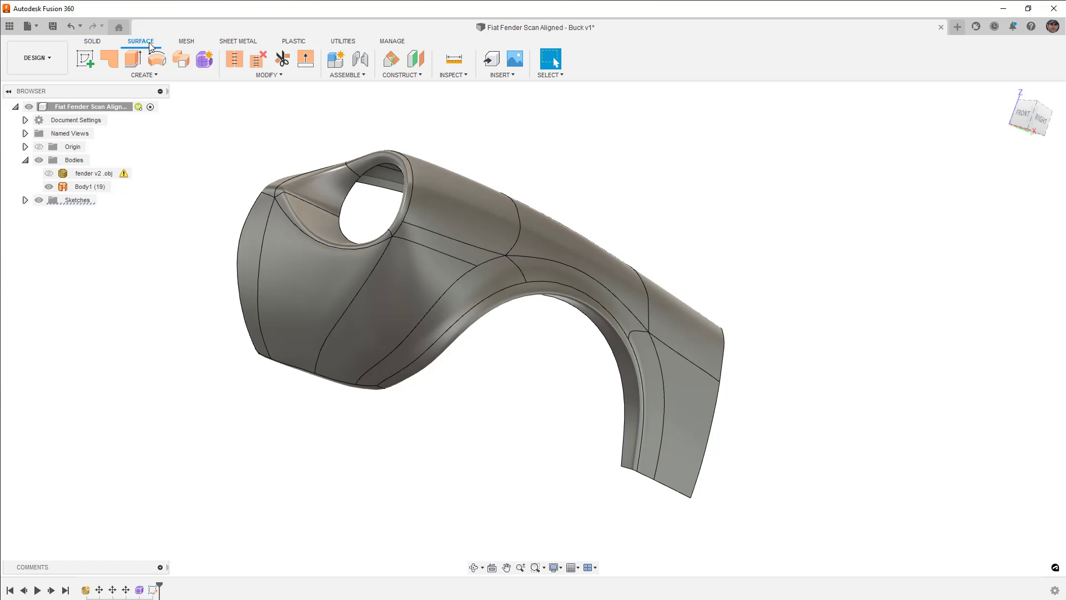
click(1042, 125)
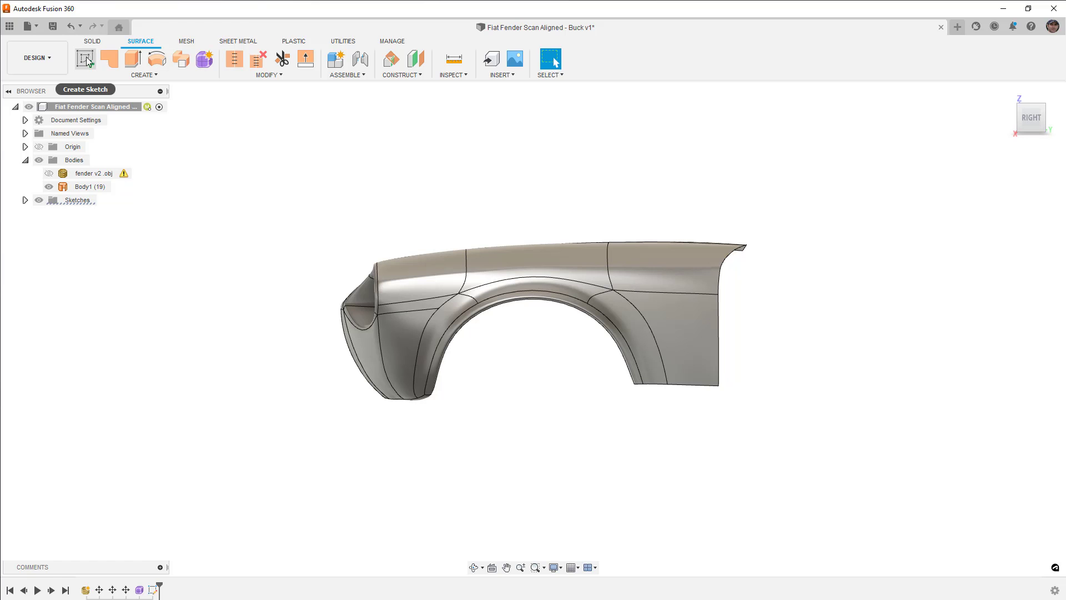
click(86, 57)
click(564, 326)
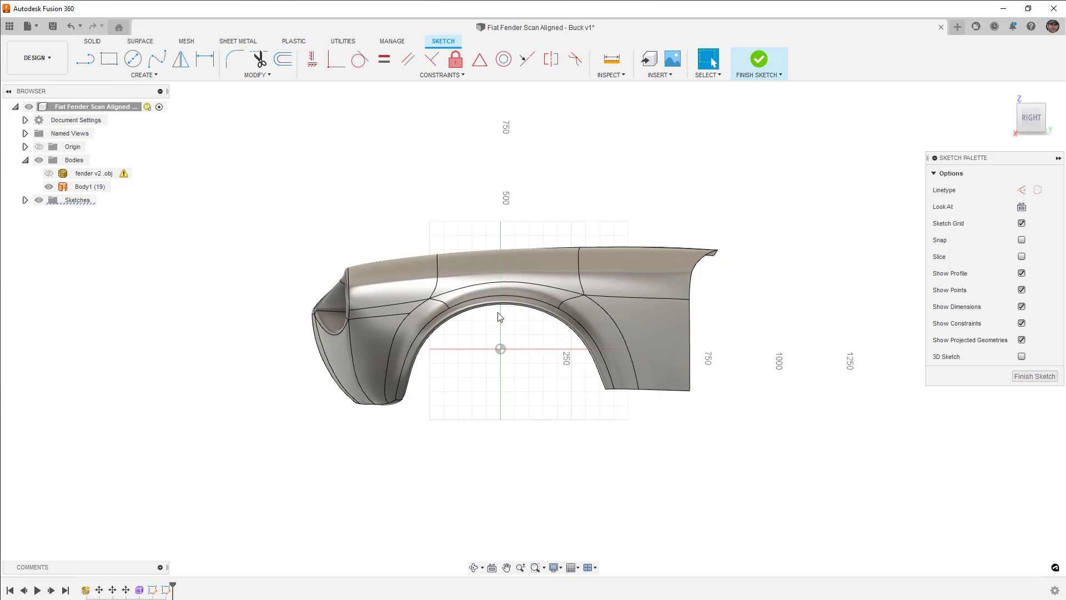
Step: Sketch four parallel vertical lines about 50 mm apart, crossing the fender from above its upper edge into the wheel arch opening
click(85, 58)
scroll(491, 286, up, 2)
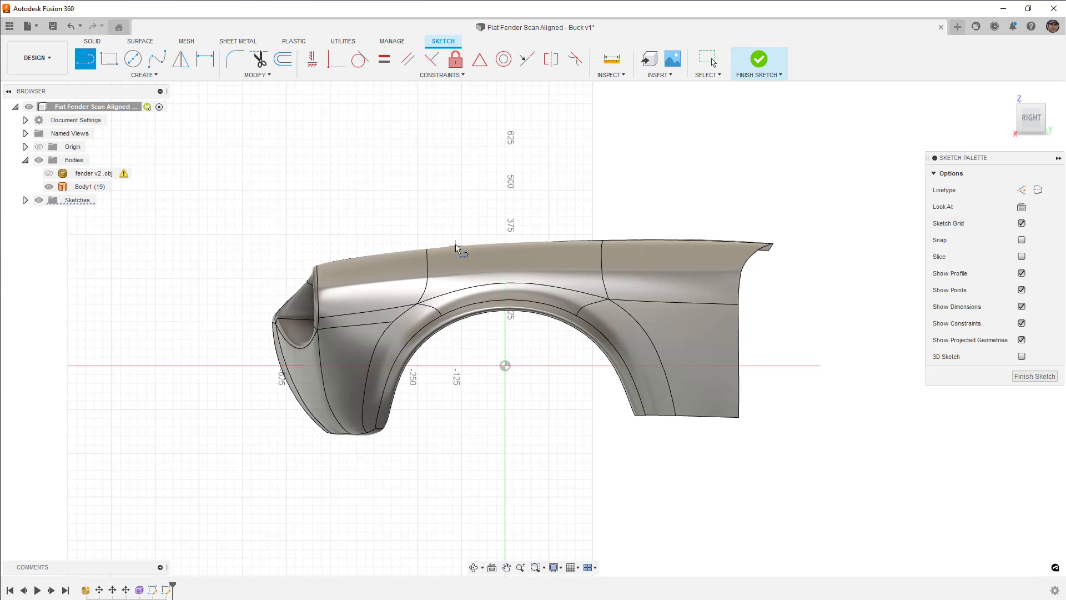
click(453, 232)
click(453, 340)
click(454, 340)
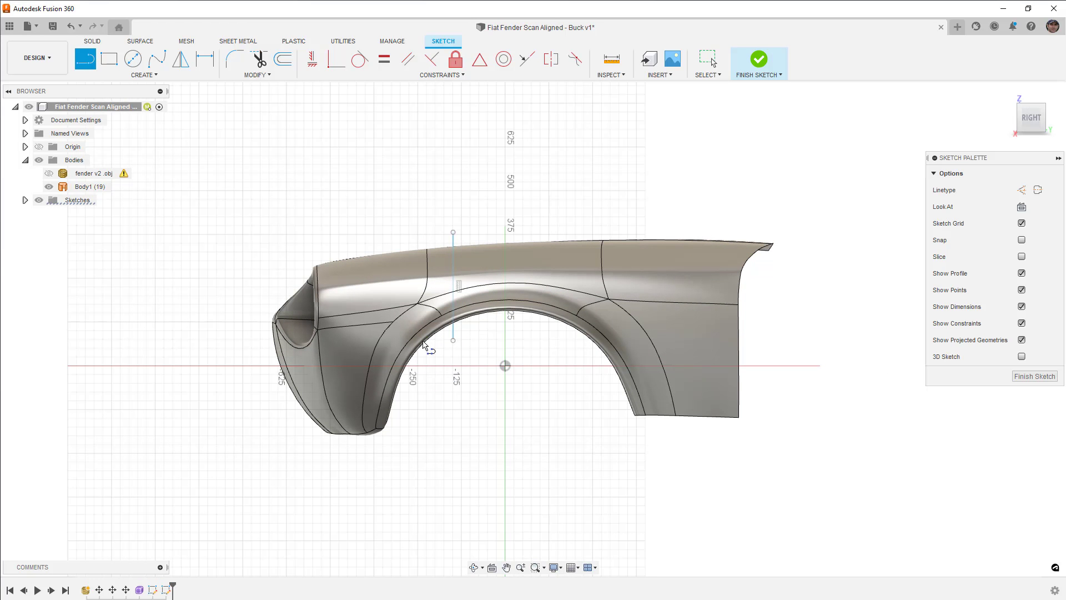
click(471, 232)
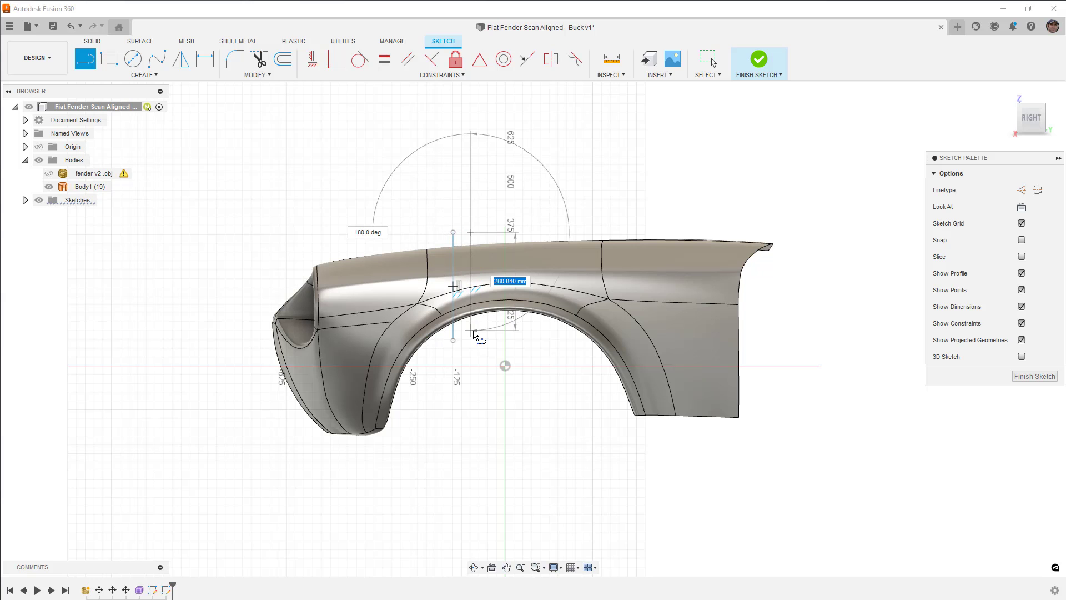
click(471, 335)
click(448, 336)
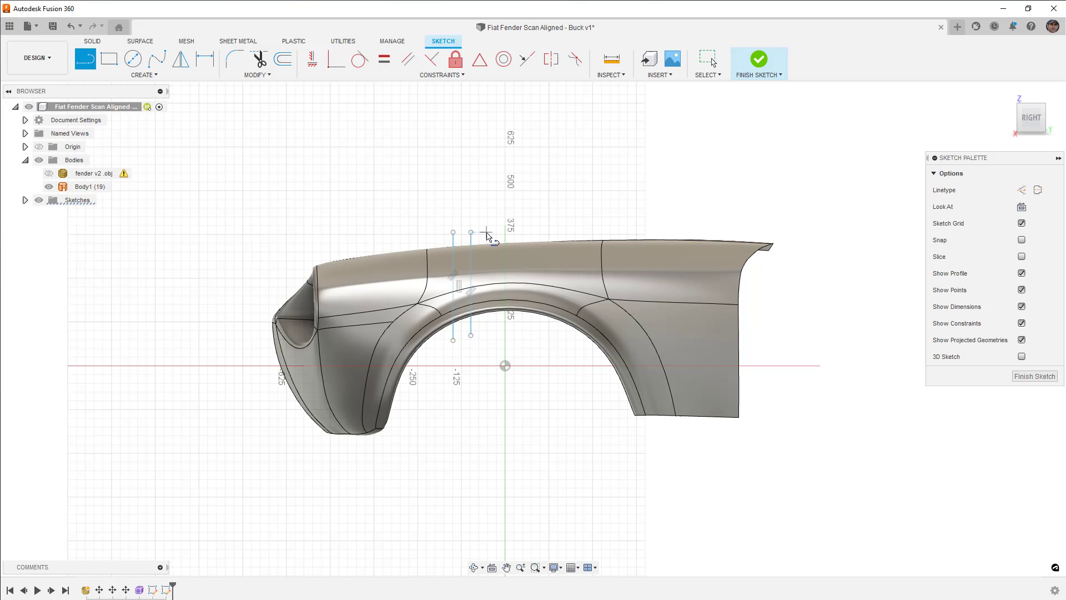
click(488, 232)
click(487, 330)
key(Escape)
click(507, 232)
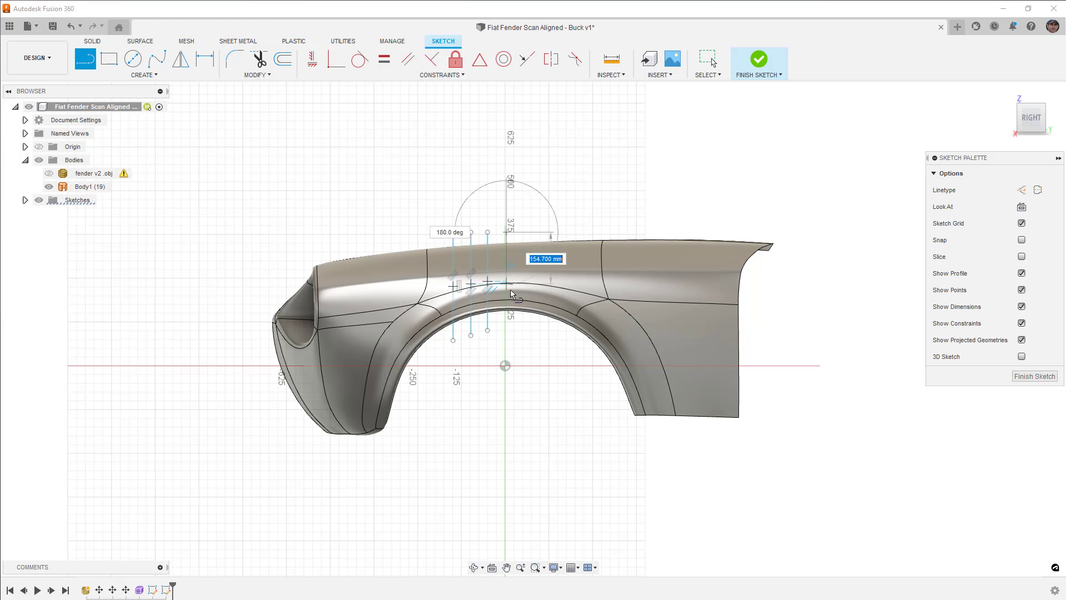
click(506, 322)
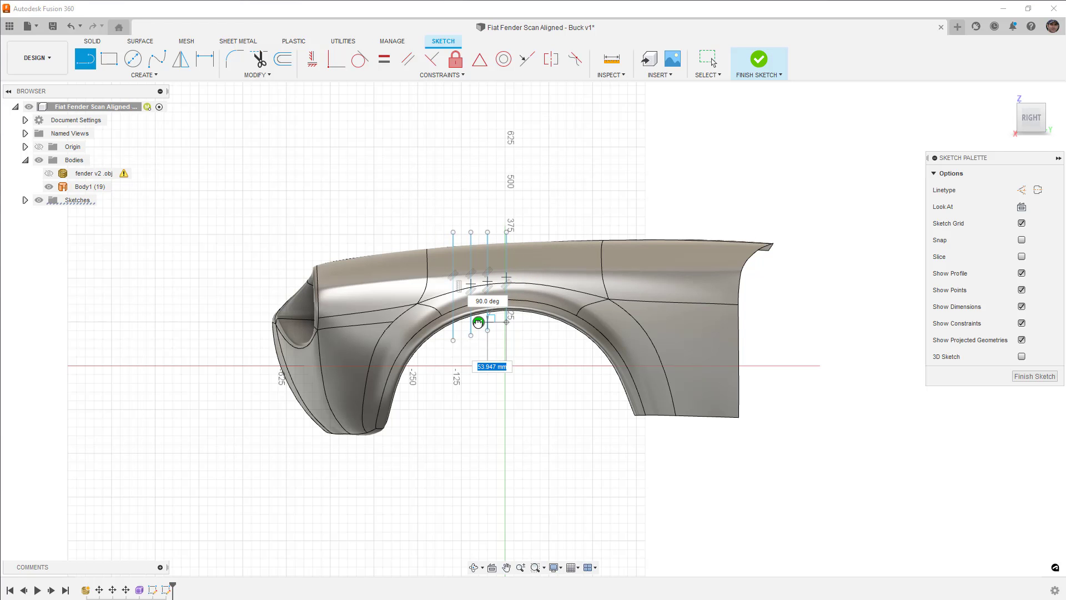
key(Escape)
Step: Sketch two horizontal lines about 213 mm long across all four vertical lines and finish the sketch
scroll(478, 322, up, 2)
click(432, 244)
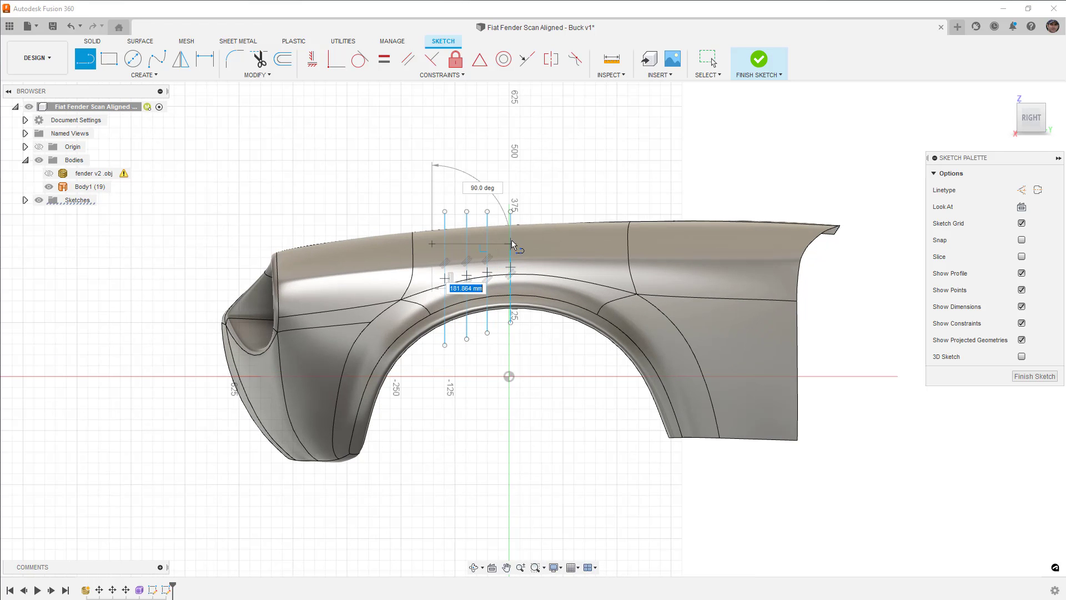
click(526, 272)
key(Escape)
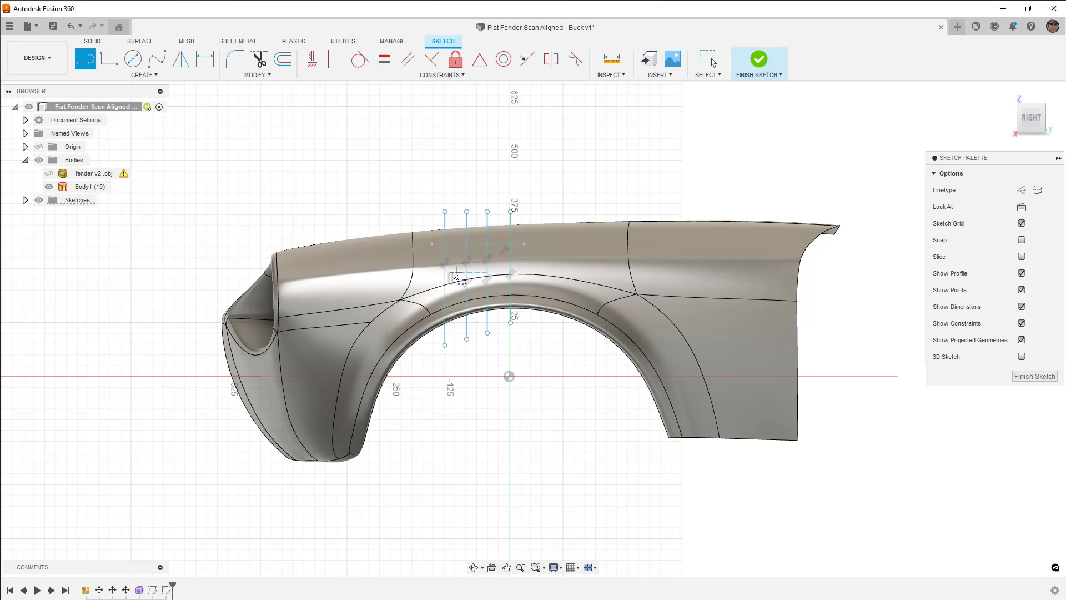
click(433, 272)
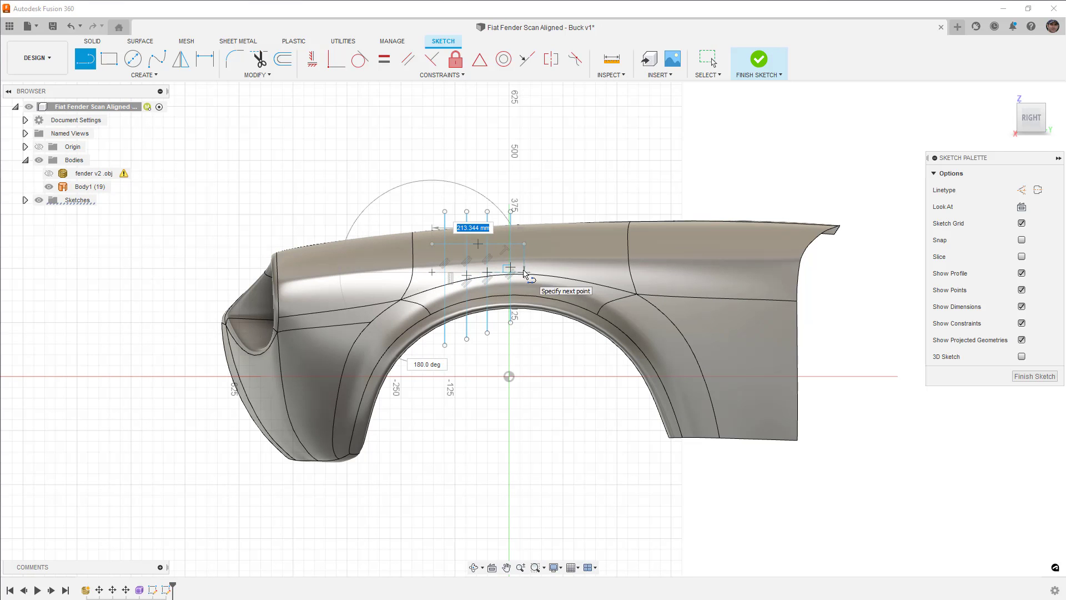
click(525, 273)
key(Escape)
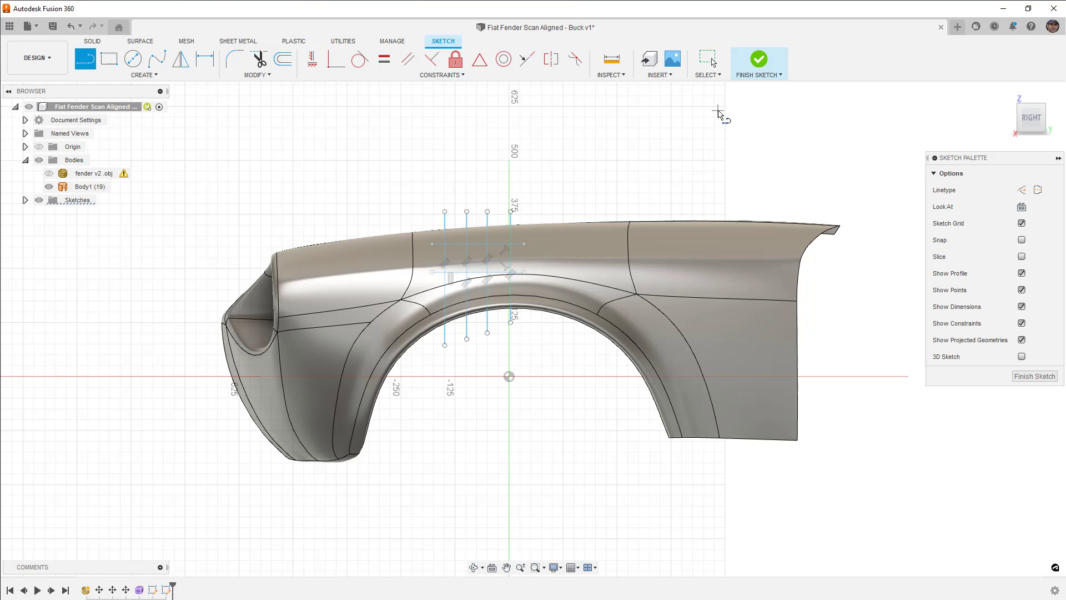
click(758, 60)
Step: Surface-extrude the four vertical and two horizontal sketch lines 250 mm outward through the fender
mouse_move(551, 194)
shift+middle_down()
mouse_move(578, 195)
mouse_move(564, 198)
shift+middle_up()
click(132, 60)
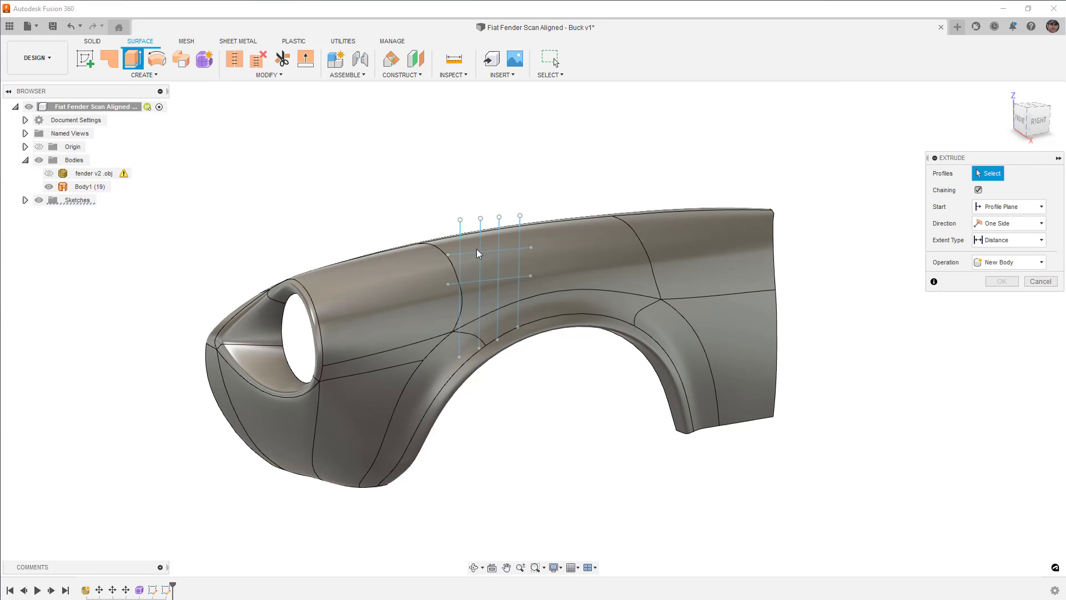
scroll(476, 250, up, 2)
click(459, 232)
click(481, 233)
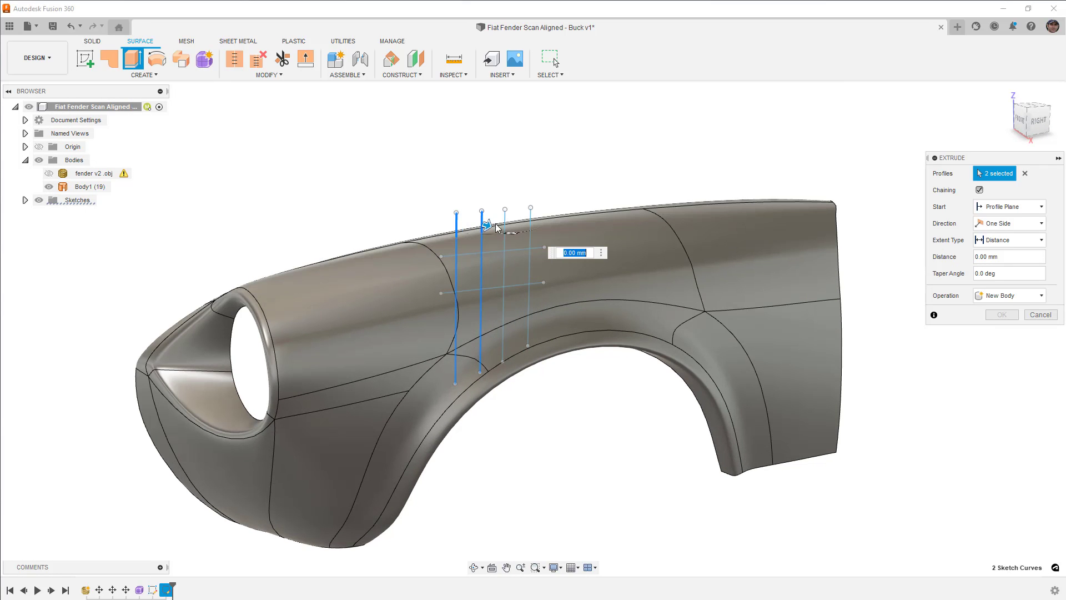
click(505, 225)
click(531, 220)
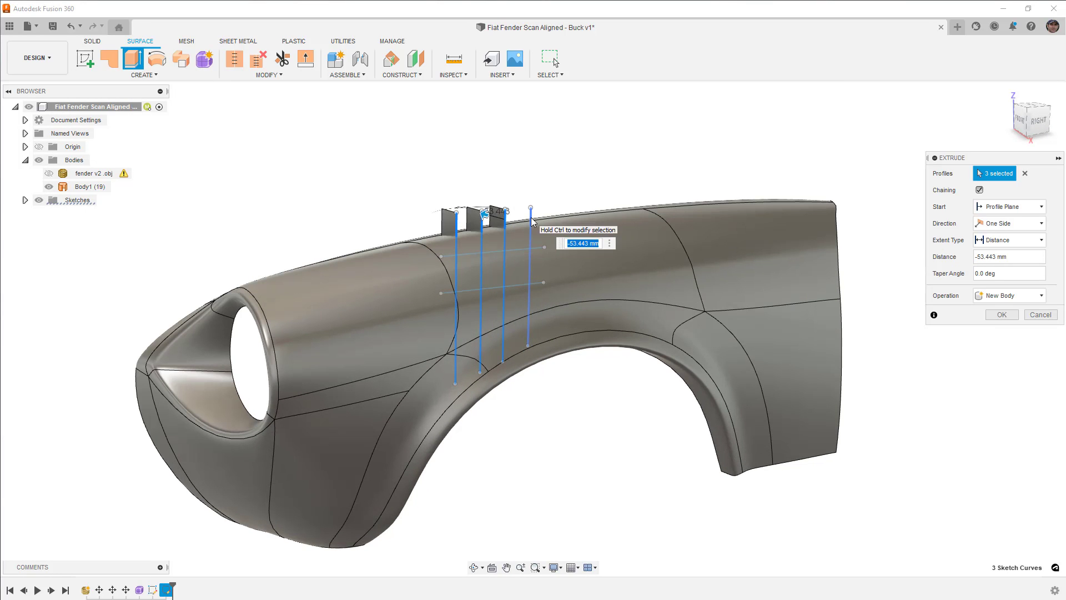
click(476, 254)
click(476, 293)
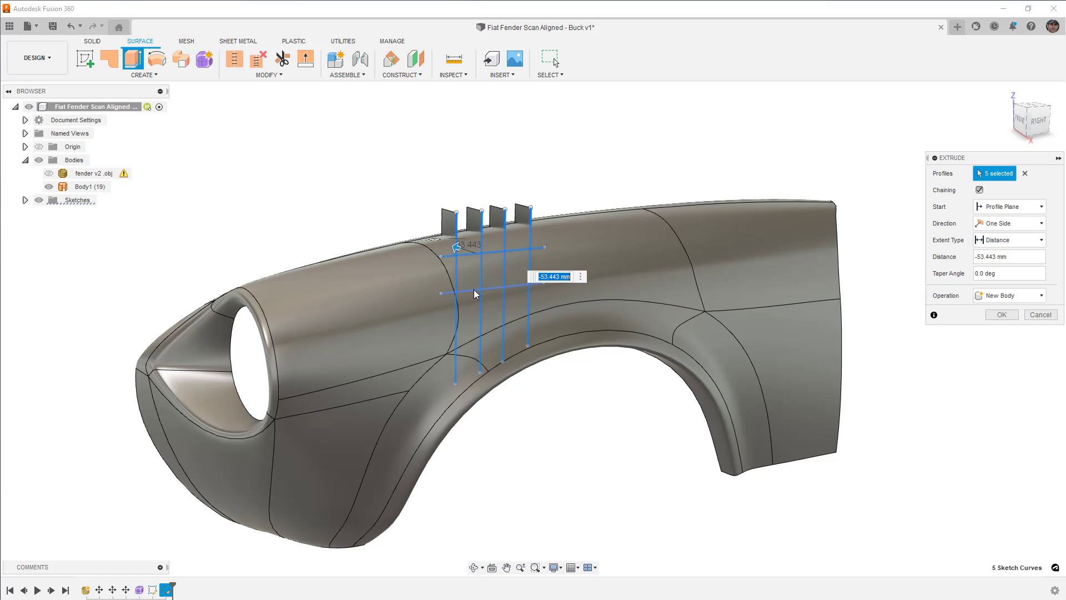
drag(491, 288, 552, 318)
shift+middle_drag(552, 318, 722, 334)
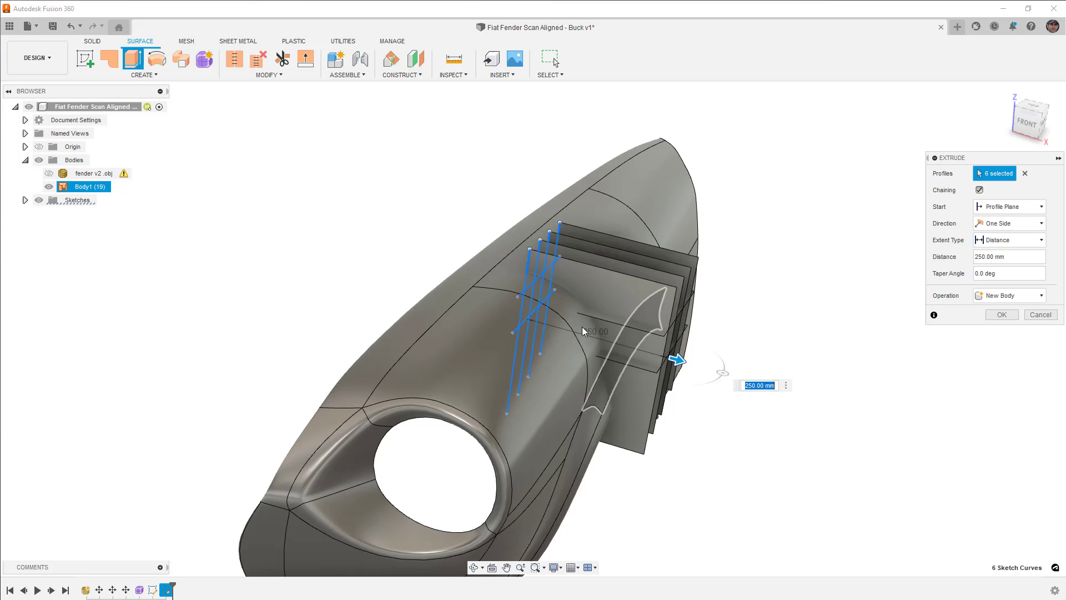
Step: Make the surface extrusion two-sided with 175 mm on the second side, and create it as new bodies
click(997, 224)
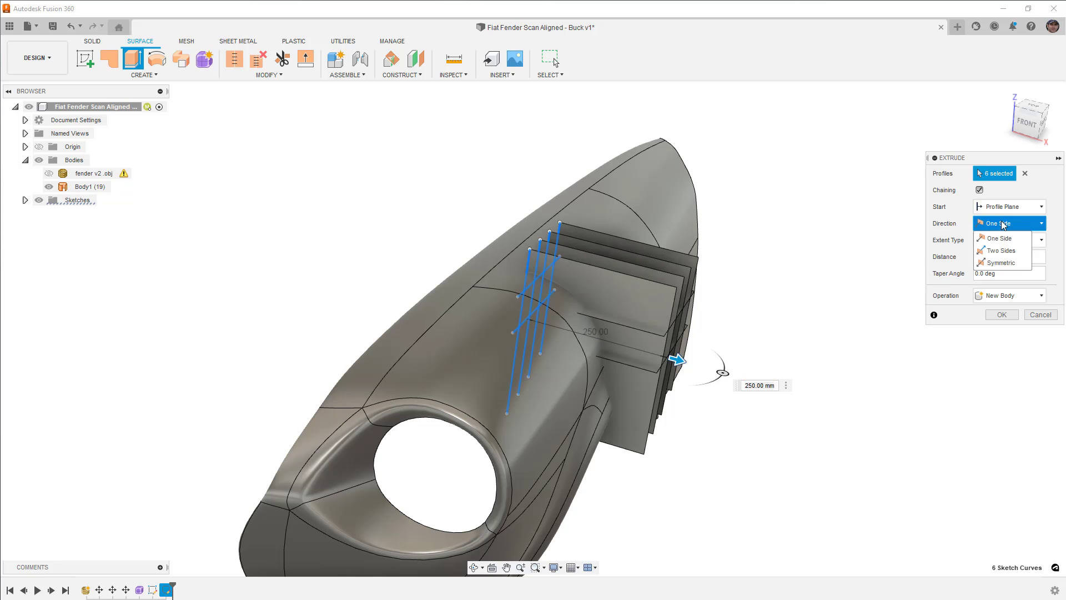
click(1002, 250)
drag(391, 281, 419, 291)
shift+middle_drag(419, 291, 638, 304)
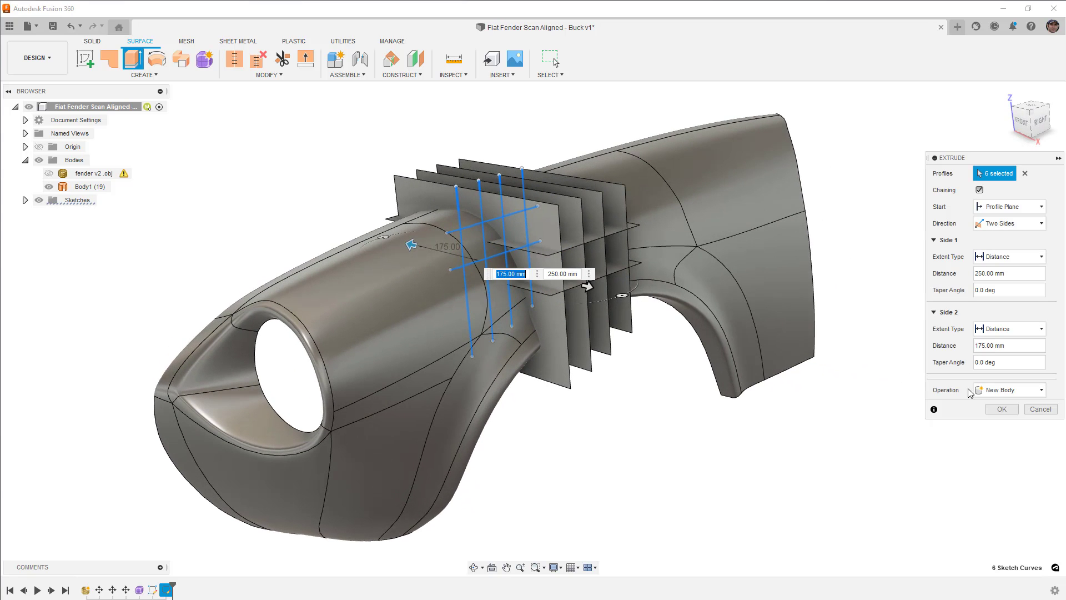
click(1002, 409)
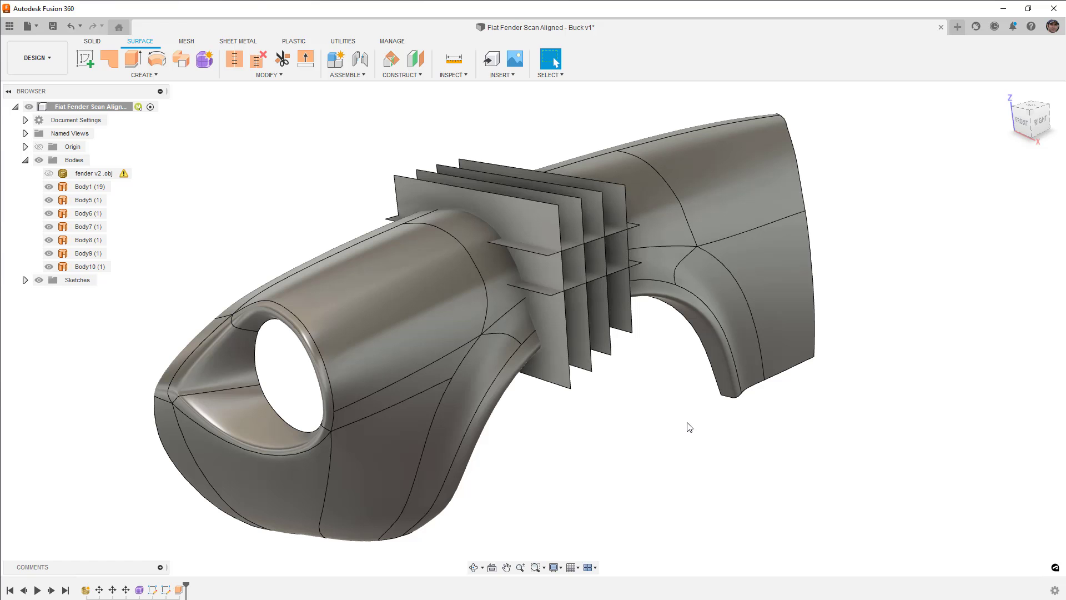
Step: Start a Trim with the fender surface body as trim tool, and try to pick the frontmost vertical surface for removal
click(282, 60)
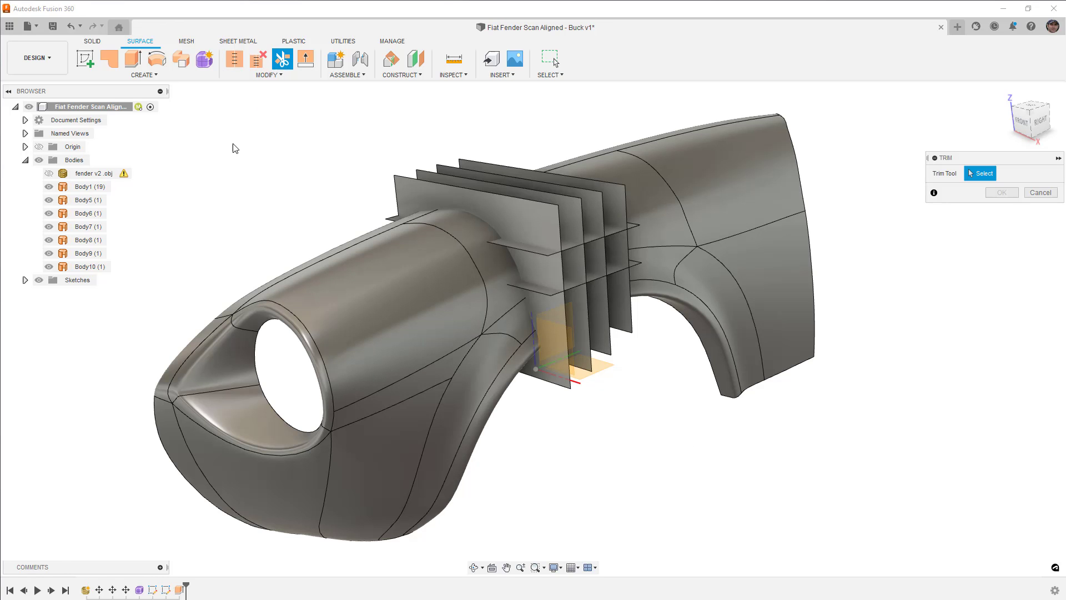
click(95, 188)
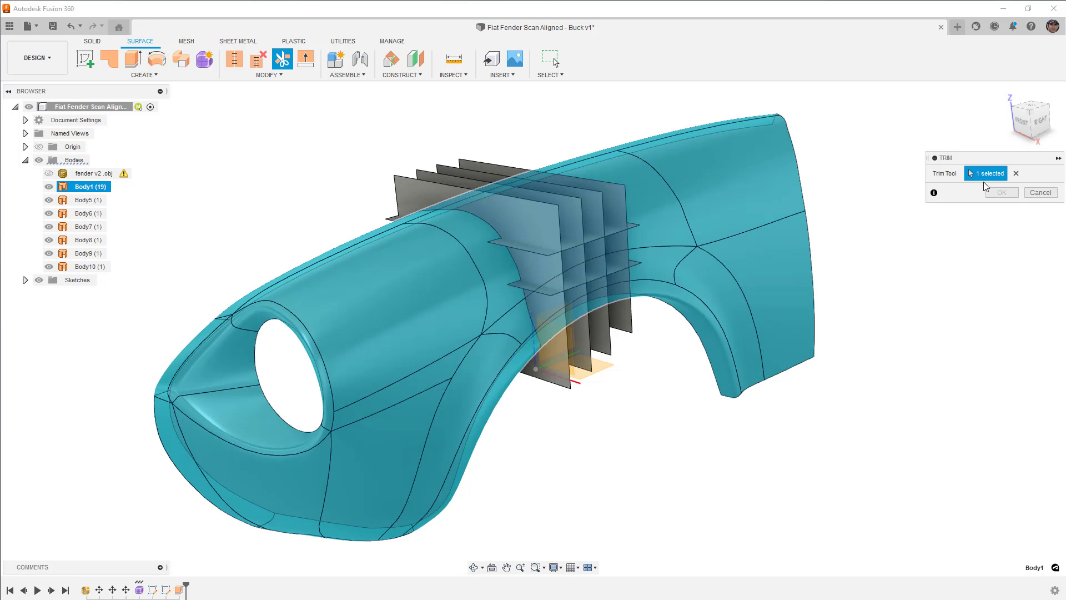
click(392, 194)
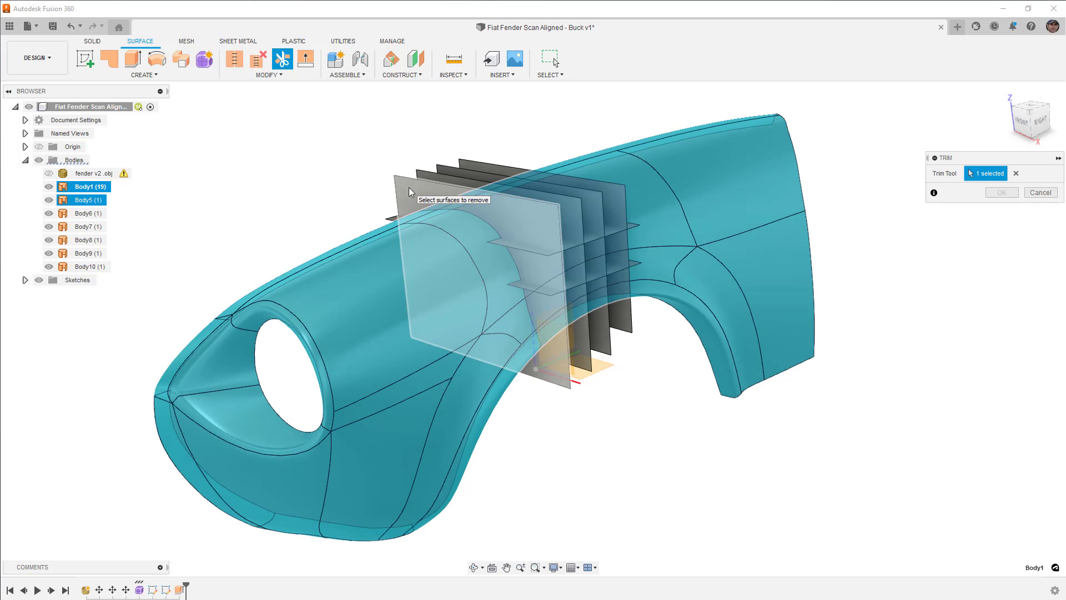
shift+middle_drag(416, 196, 425, 195)
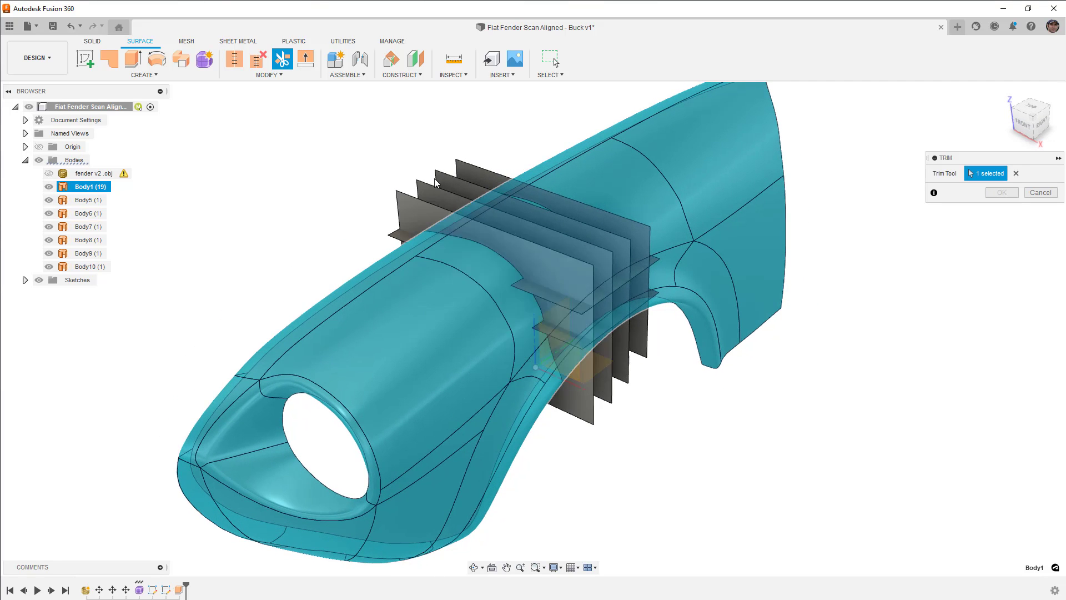
click(418, 210)
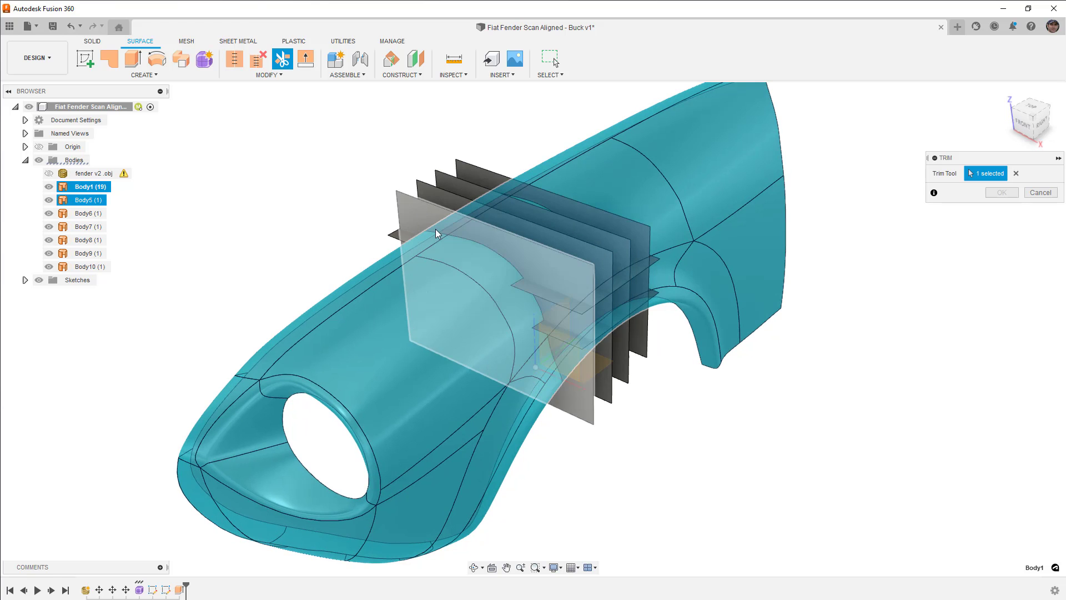
scroll(602, 309, up, 3)
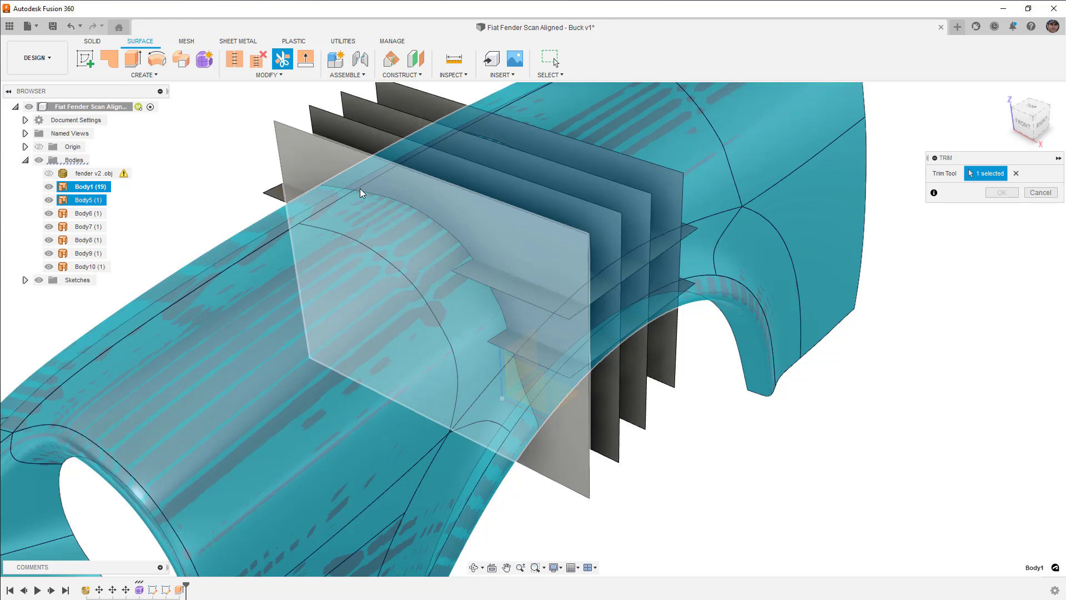
Step: Trim away the parts of the two horizontal surfaces that project beyond the fender on both sides
click(508, 289)
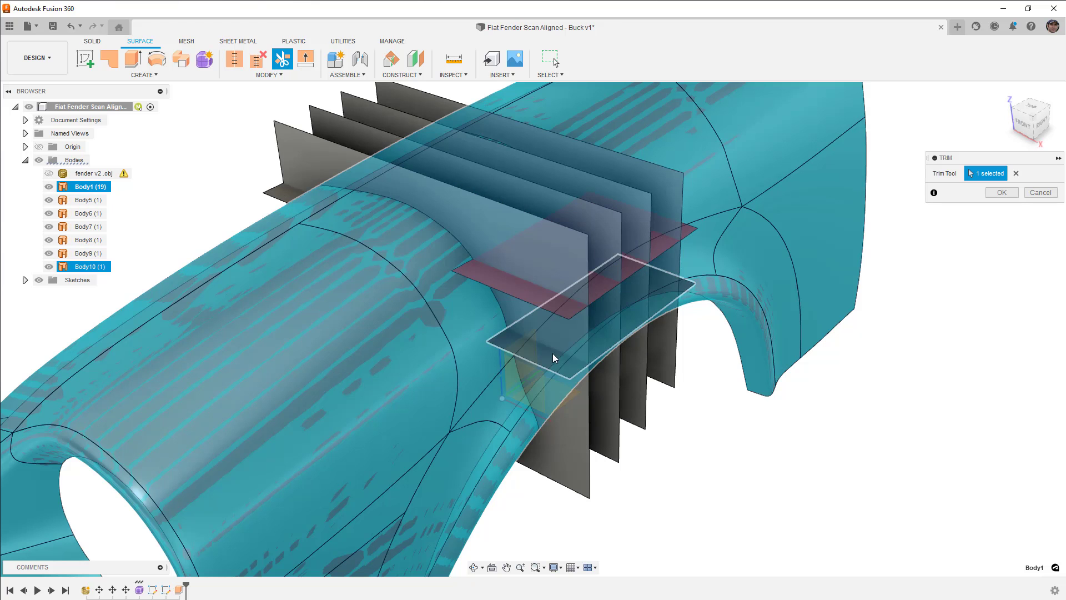
click(557, 366)
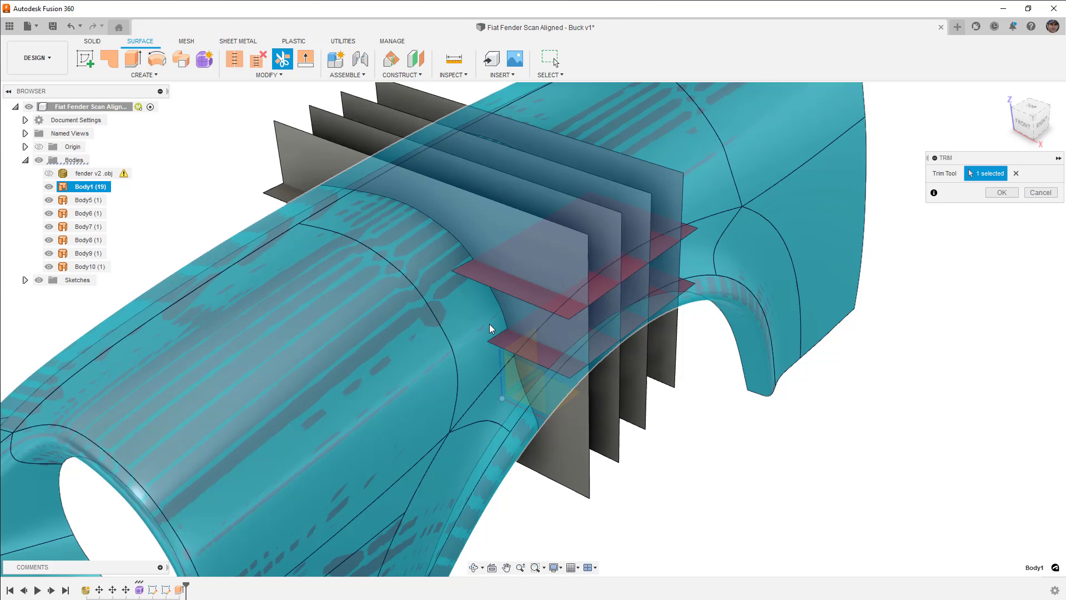
shift+middle_drag(489, 328, 279, 213)
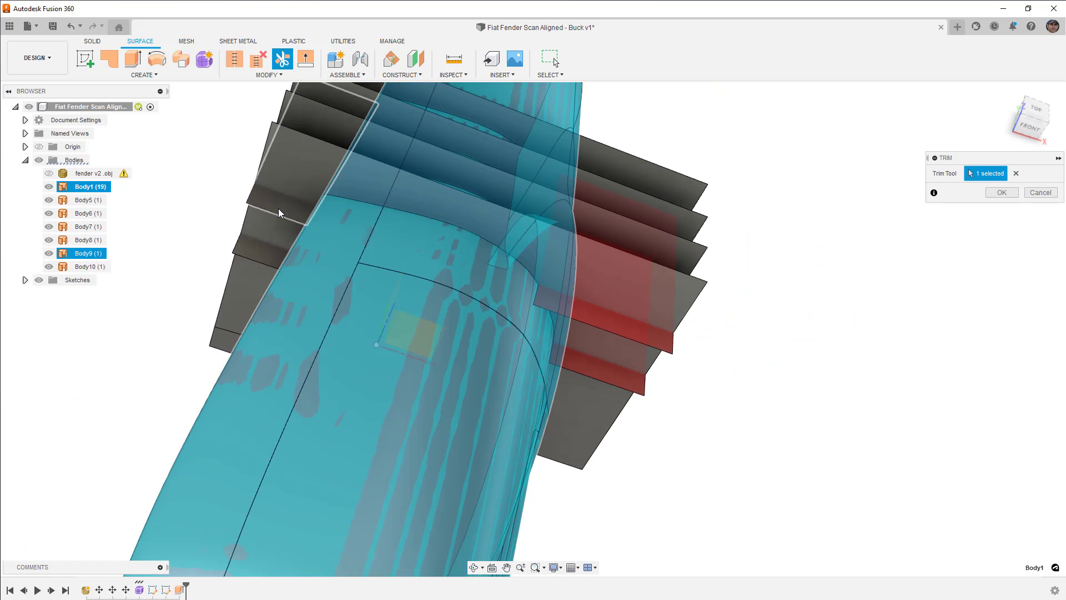
click(261, 250)
shift+middle_drag(322, 274, 442, 281)
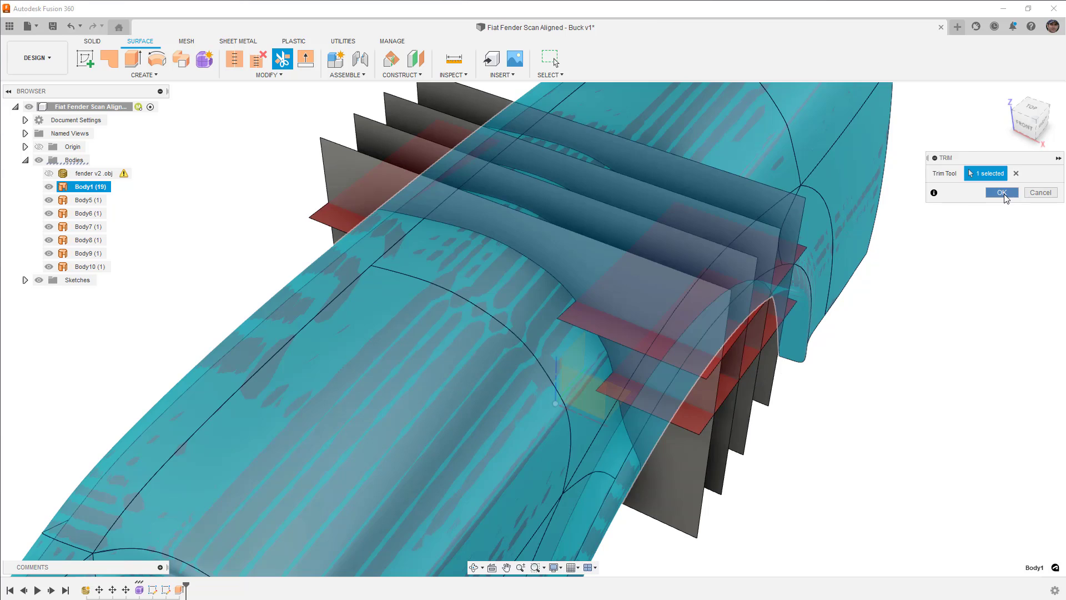
click(1002, 192)
shift+middle_drag(1006, 198, 451, 234)
scroll(452, 235, down, 5)
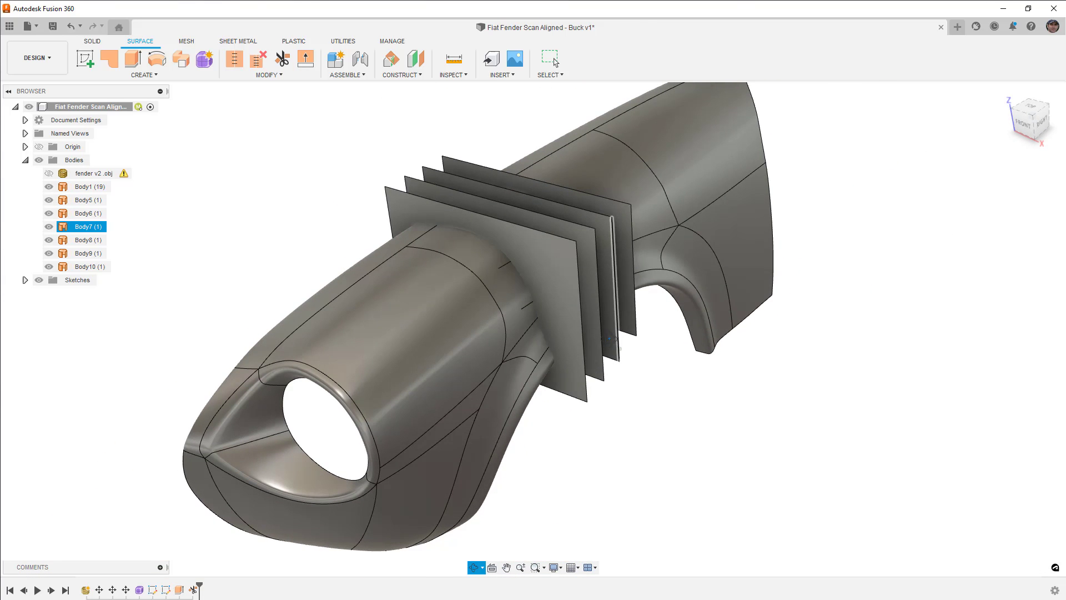
shift+middle_drag(609, 338, 614, 332)
click(715, 381)
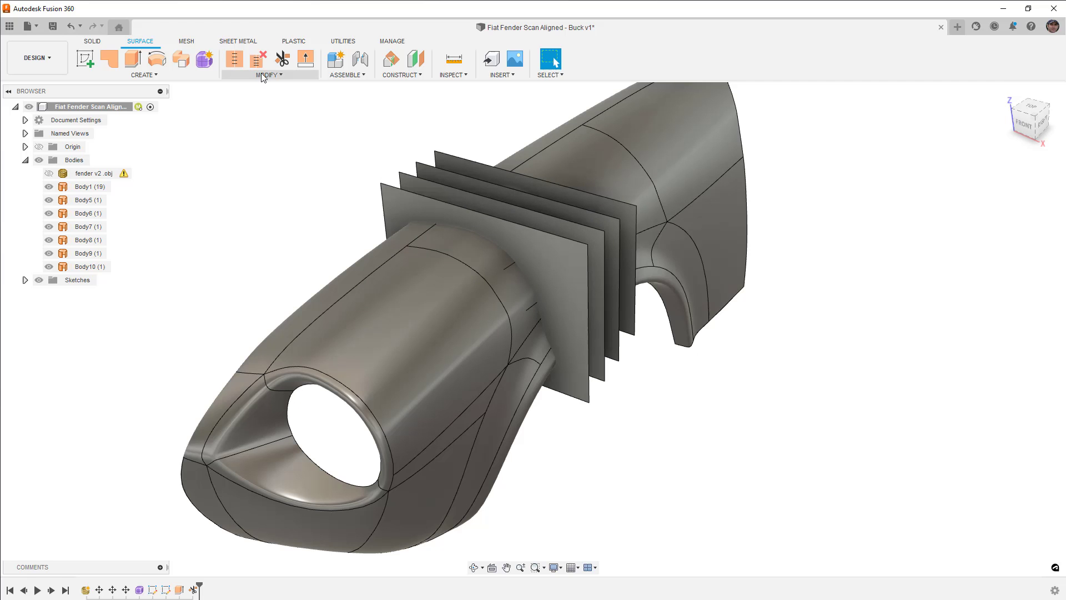
click(282, 59)
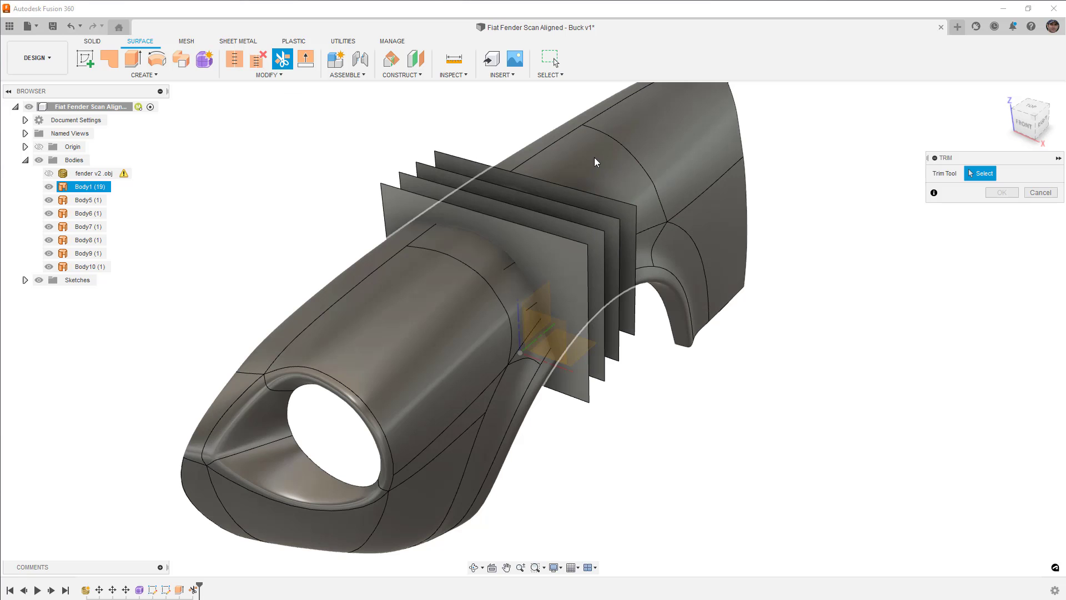
click(460, 253)
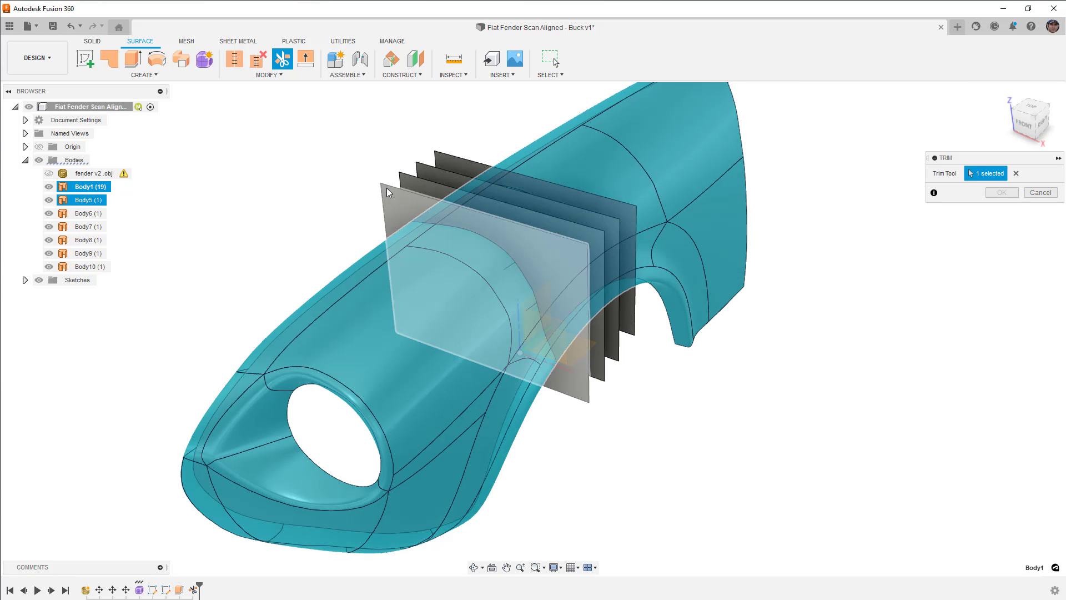
click(1036, 193)
shift+middle_drag(461, 249, 465, 241)
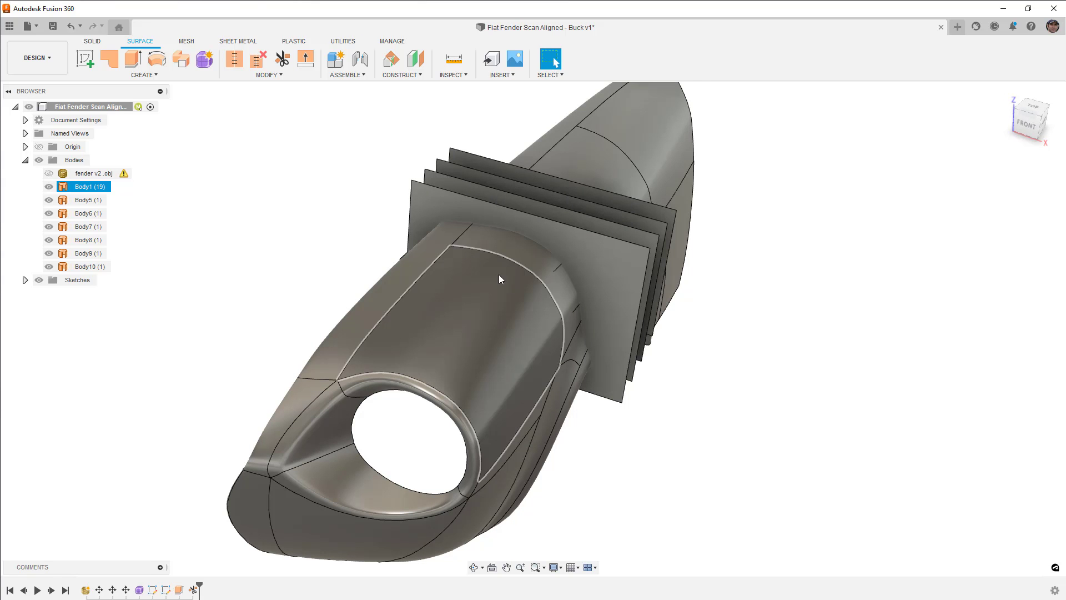
shift+middle_drag(536, 295, 524, 293)
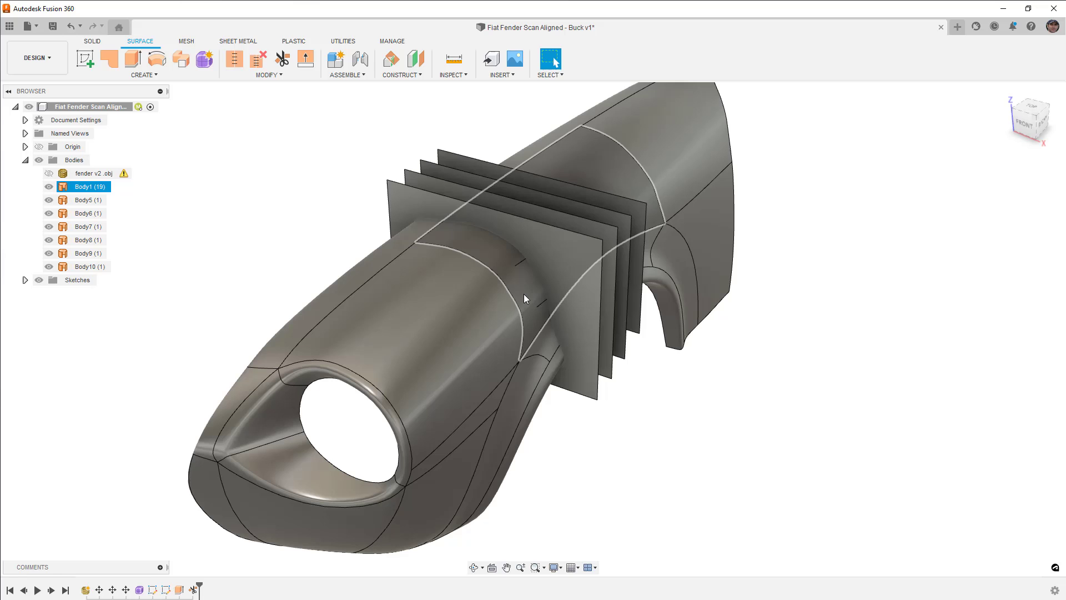
click(282, 196)
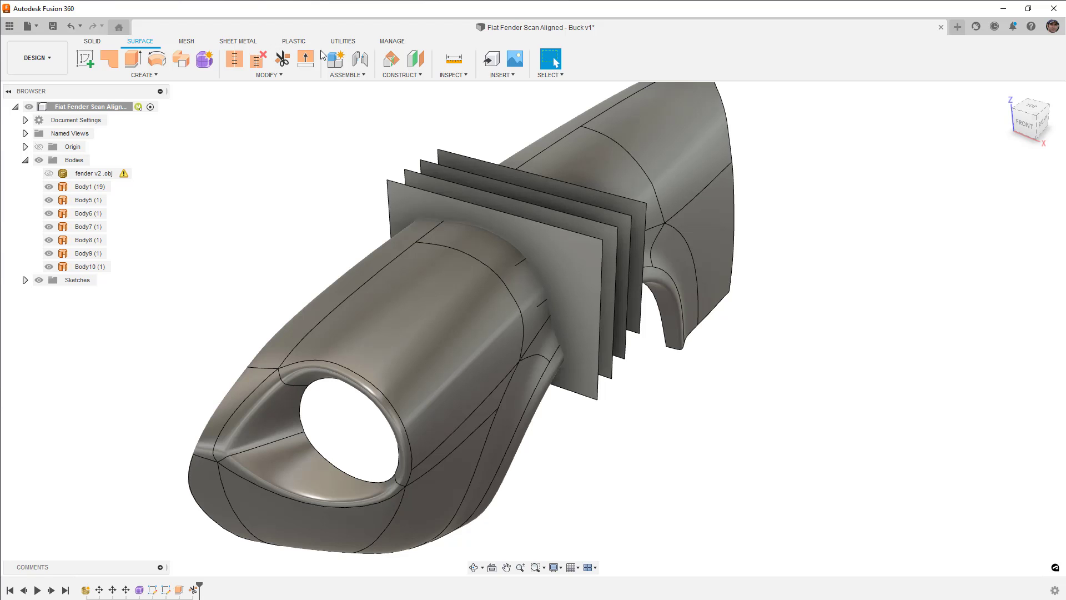
Step: Try to split the frontmost vertical surface with Split Face, using the fender surface body as the splitting tool
click(292, 80)
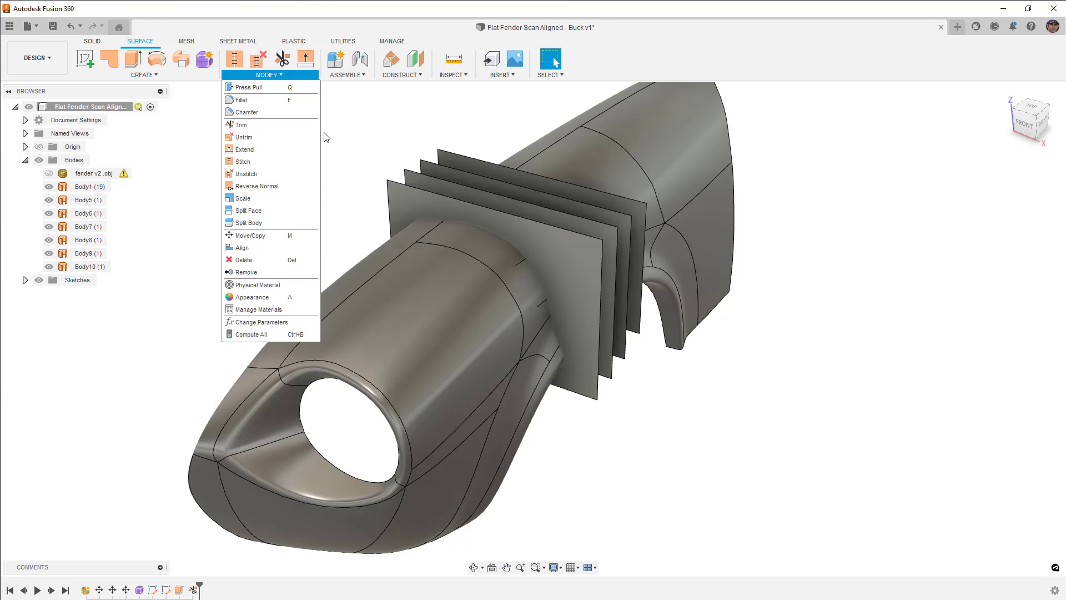
click(268, 212)
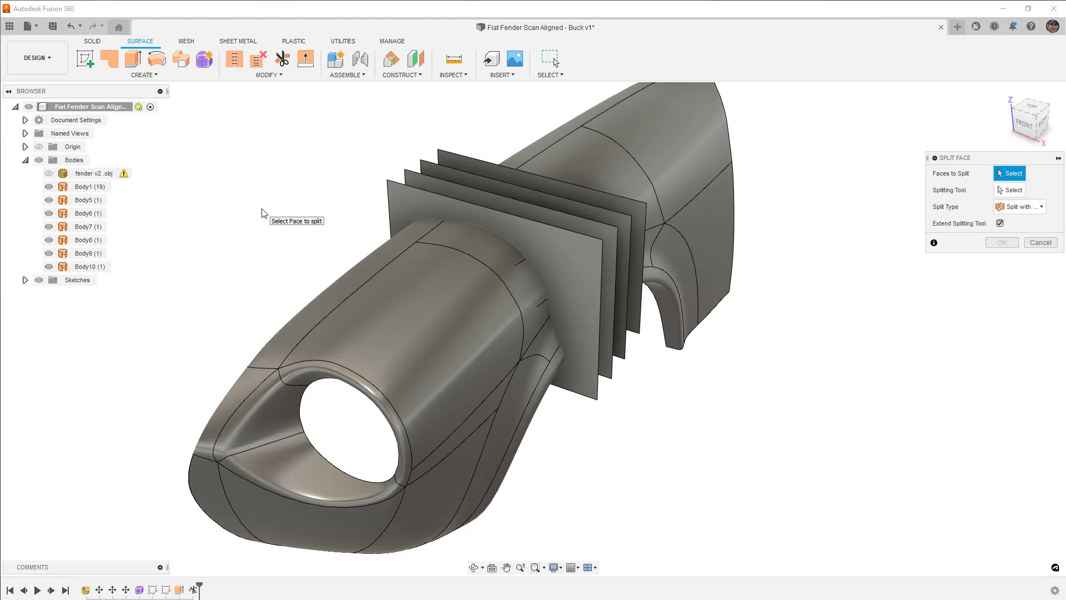
click(391, 198)
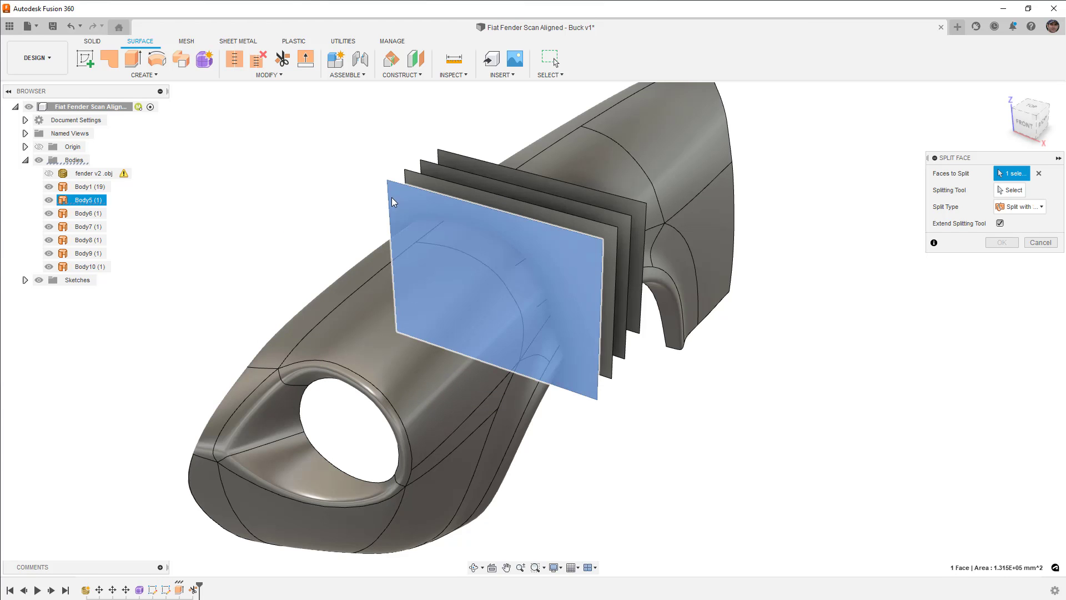
click(1018, 191)
click(87, 187)
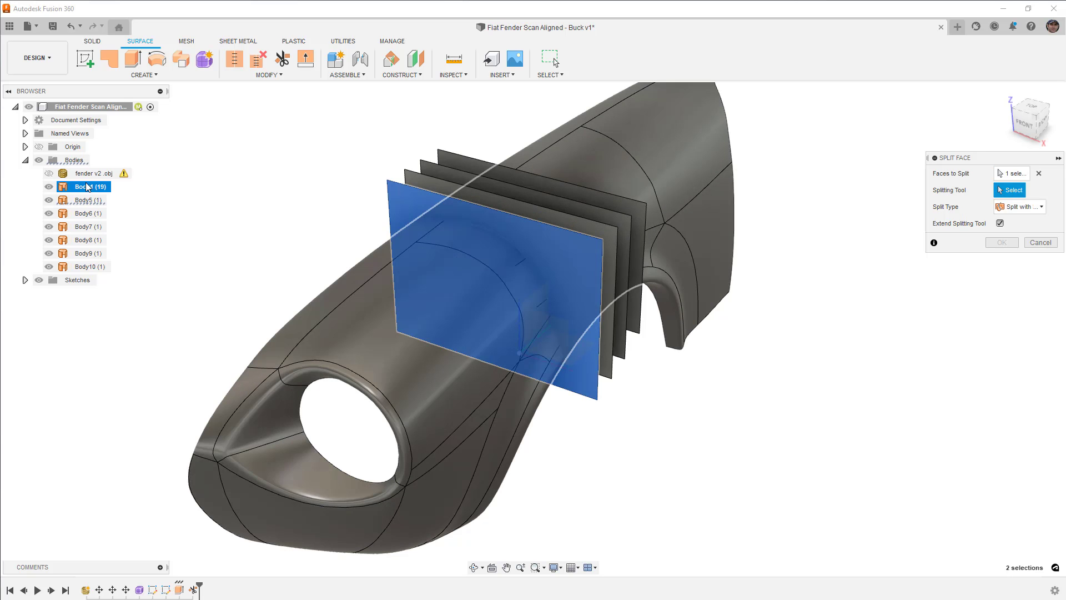
click(1000, 223)
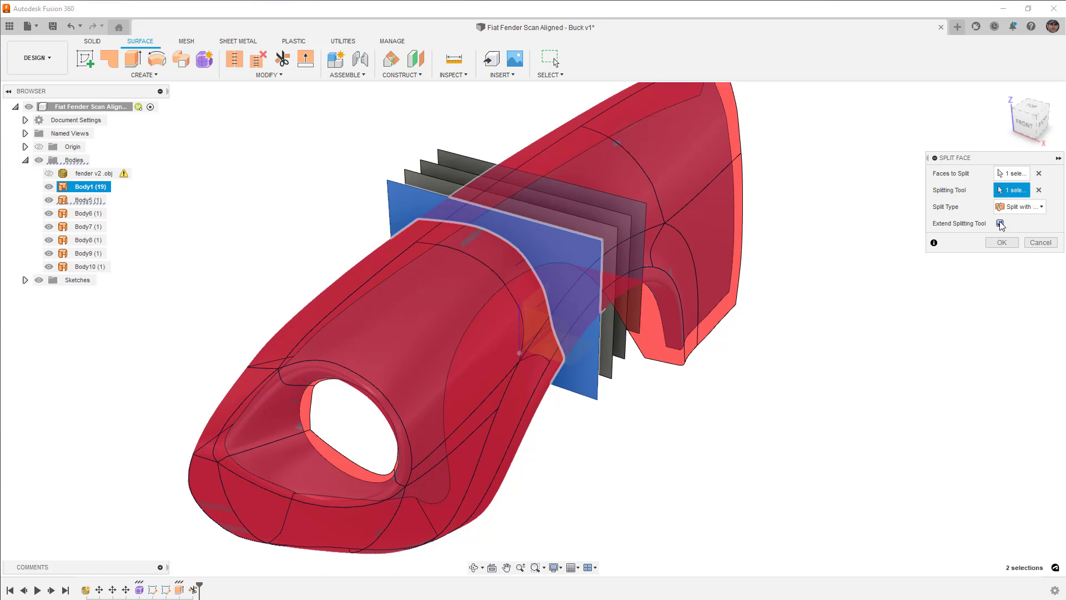
click(1002, 242)
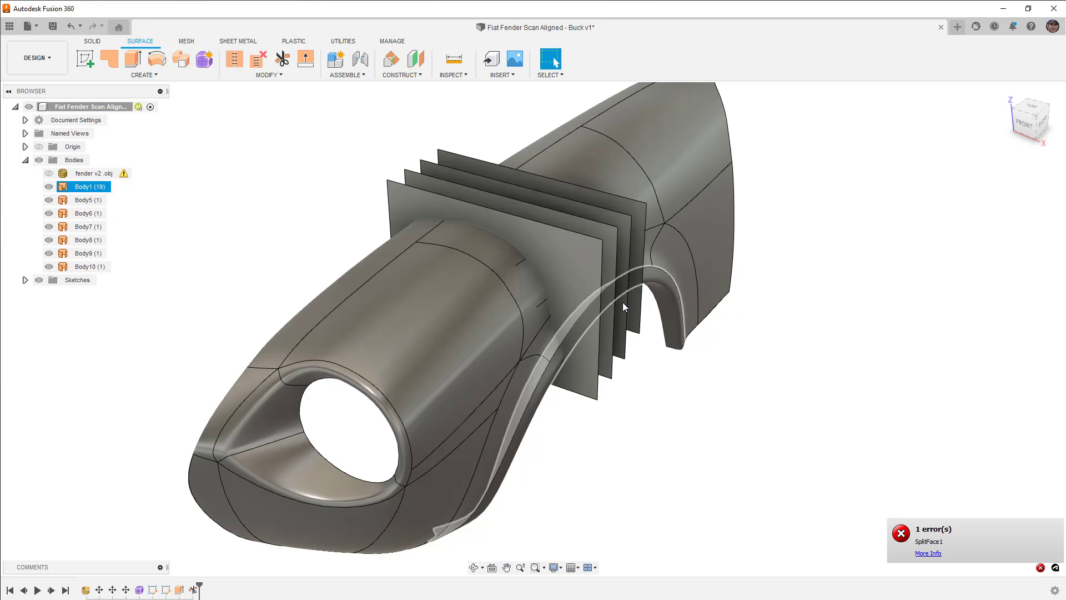
Step: Split the four fender faces crossed by the frontmost vertical surface, using that surface as the splitting tool
right_click(844, 402)
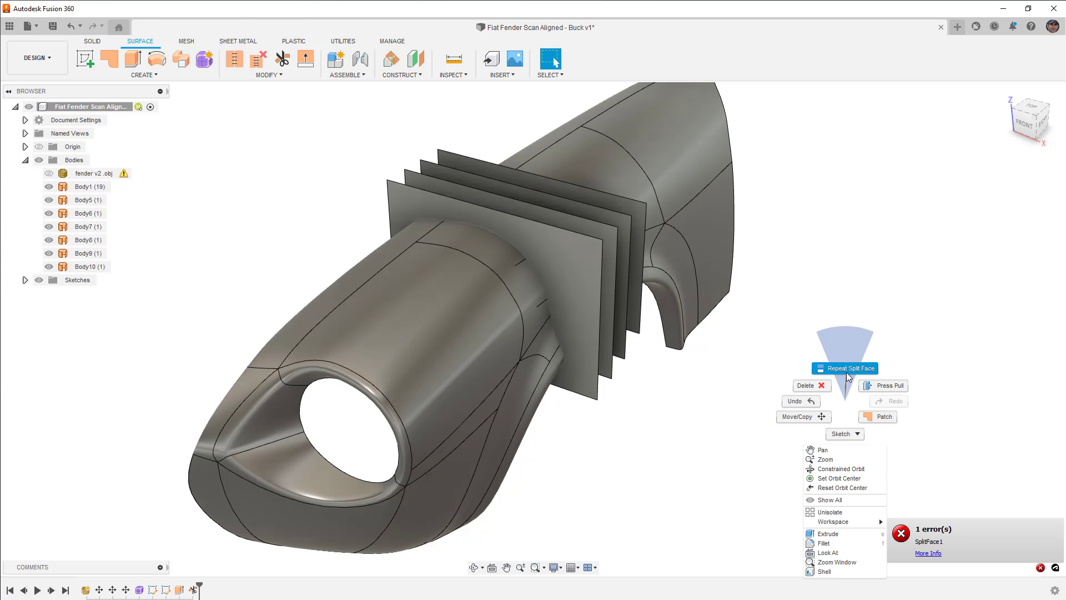
click(846, 369)
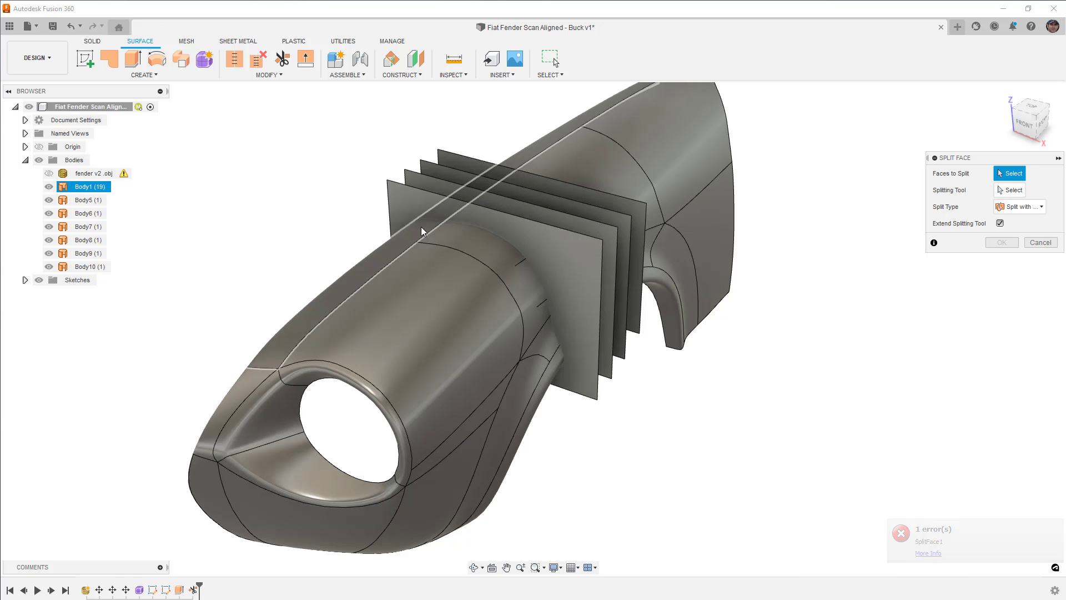
click(437, 240)
click(443, 245)
click(547, 357)
click(558, 353)
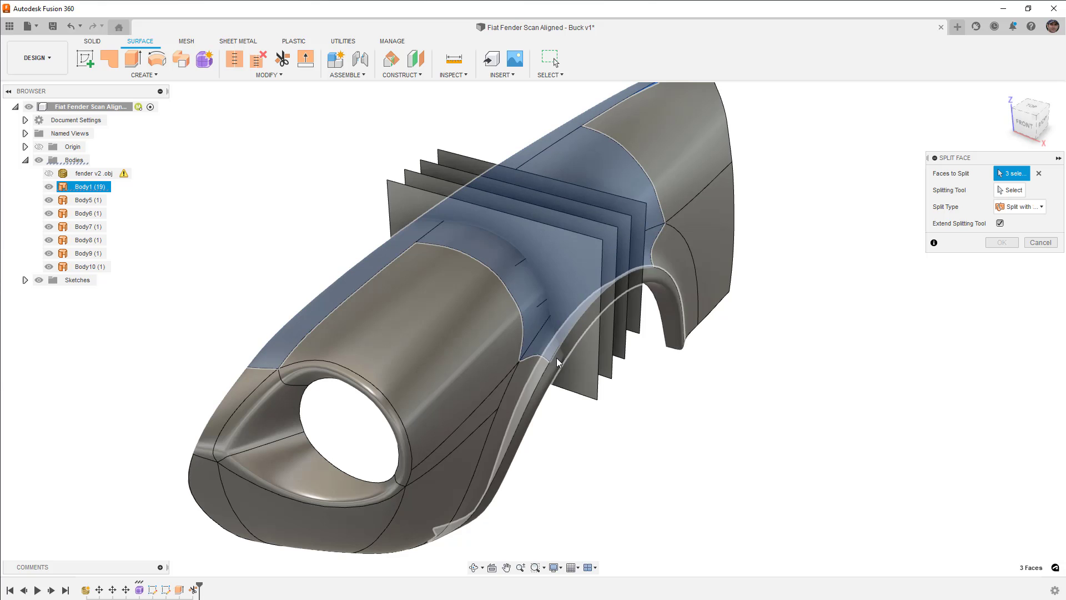
click(1011, 190)
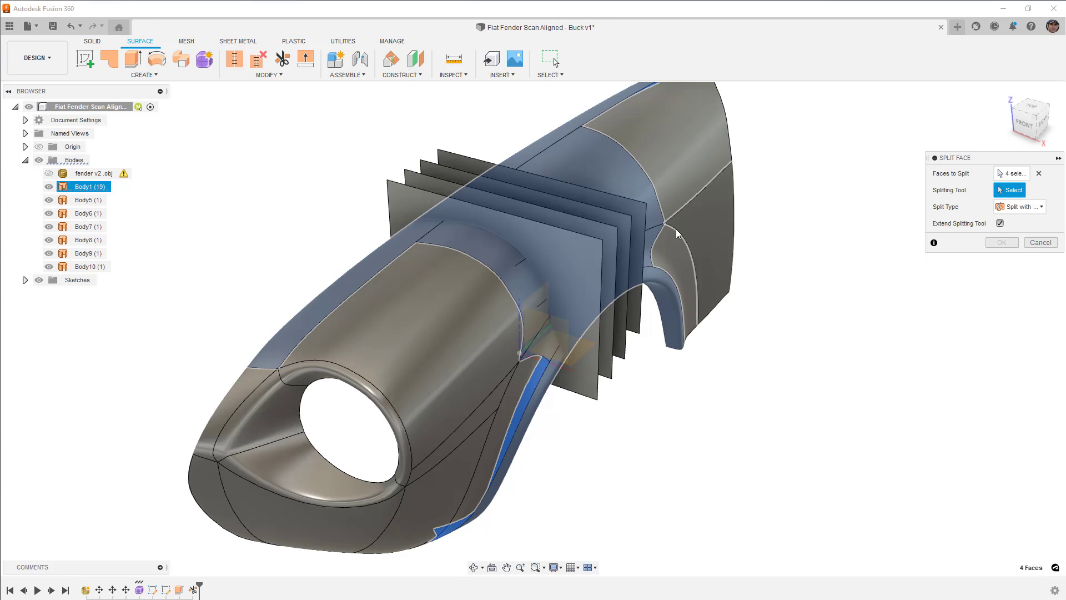
click(583, 253)
click(1001, 243)
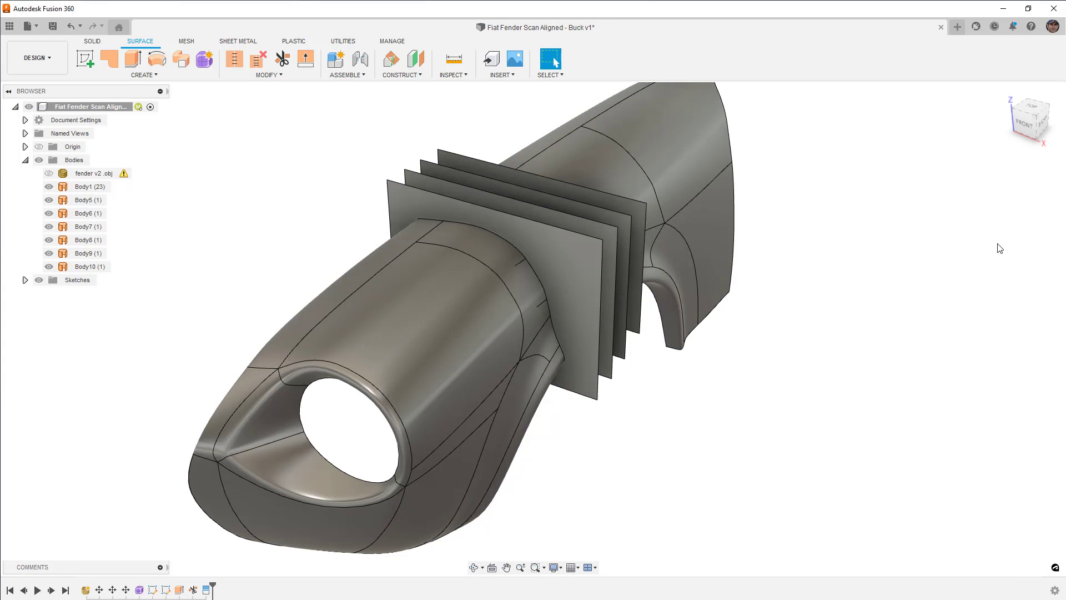
key(Escape)
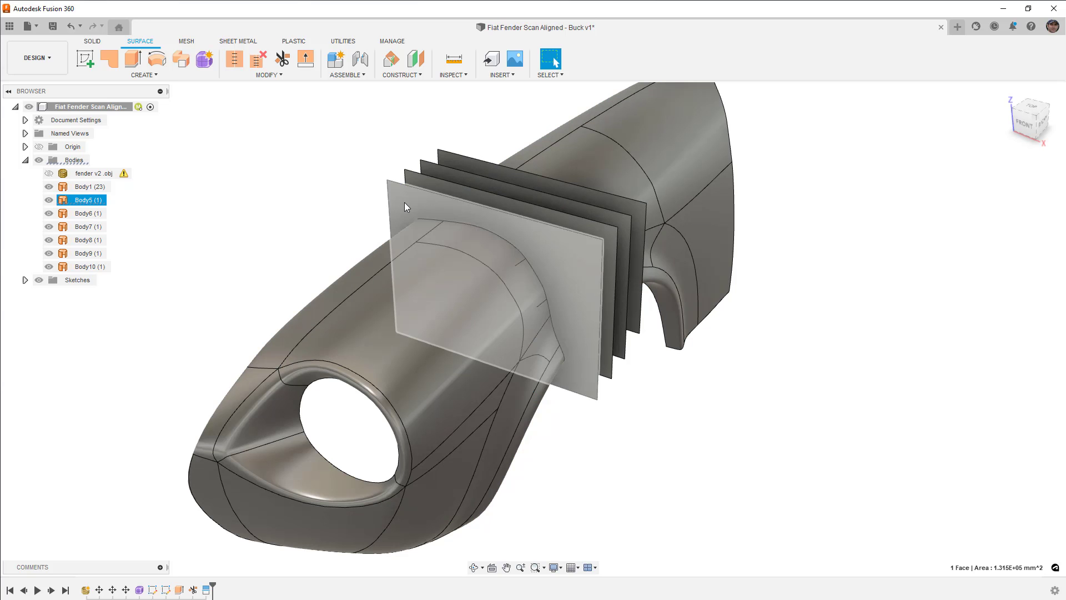
Step: Hide the frontmost vertical surface and examine the split edge across the fender from both sides
click(49, 200)
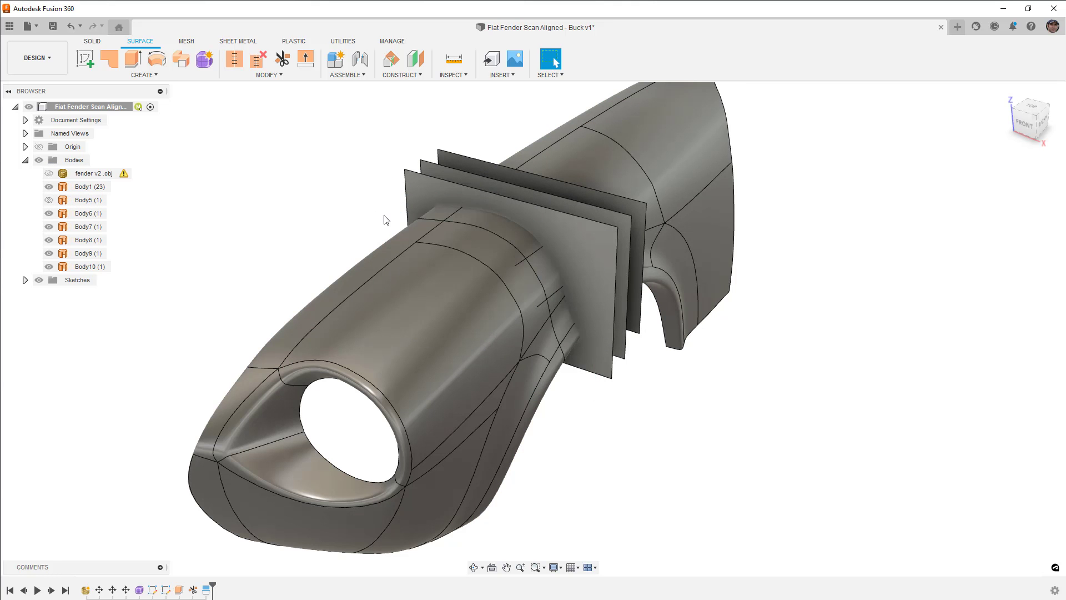
shift+middle_drag(385, 219, 349, 219)
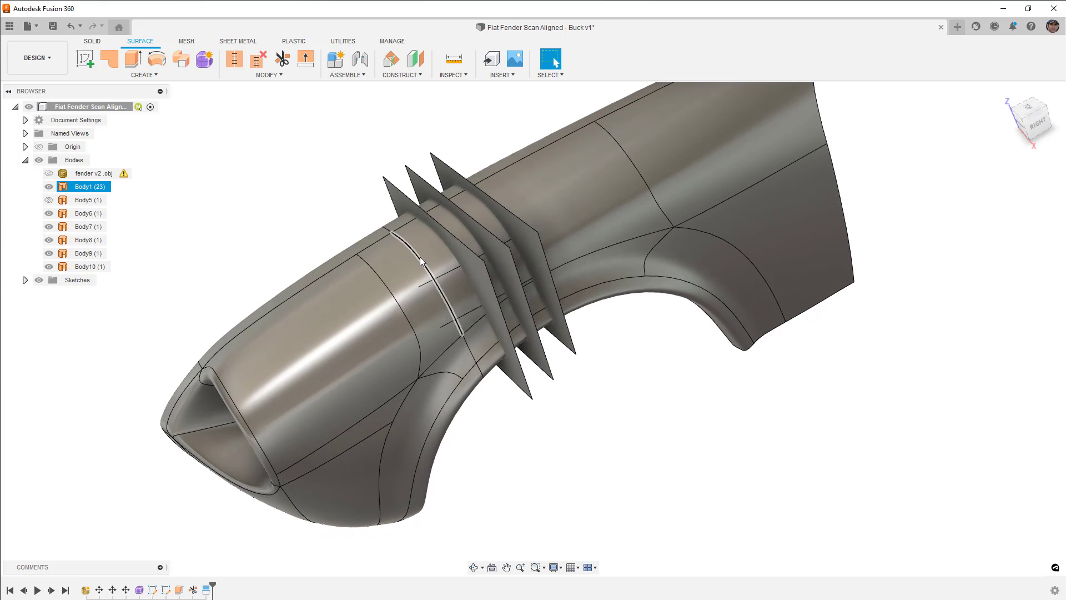
shift+middle_drag(420, 266, 425, 292)
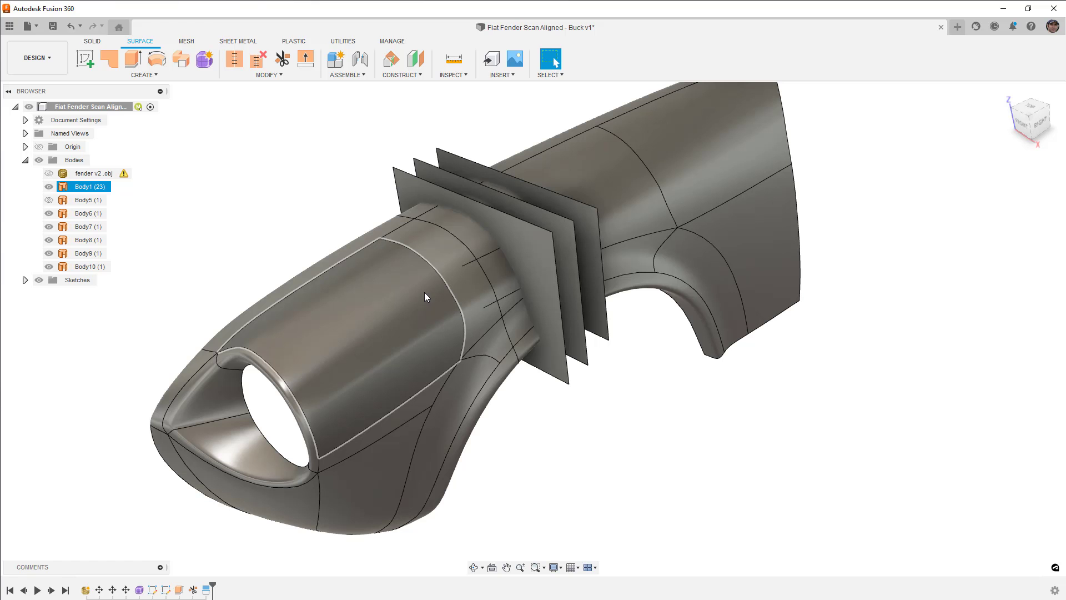
shift+middle_drag(403, 294, 521, 241)
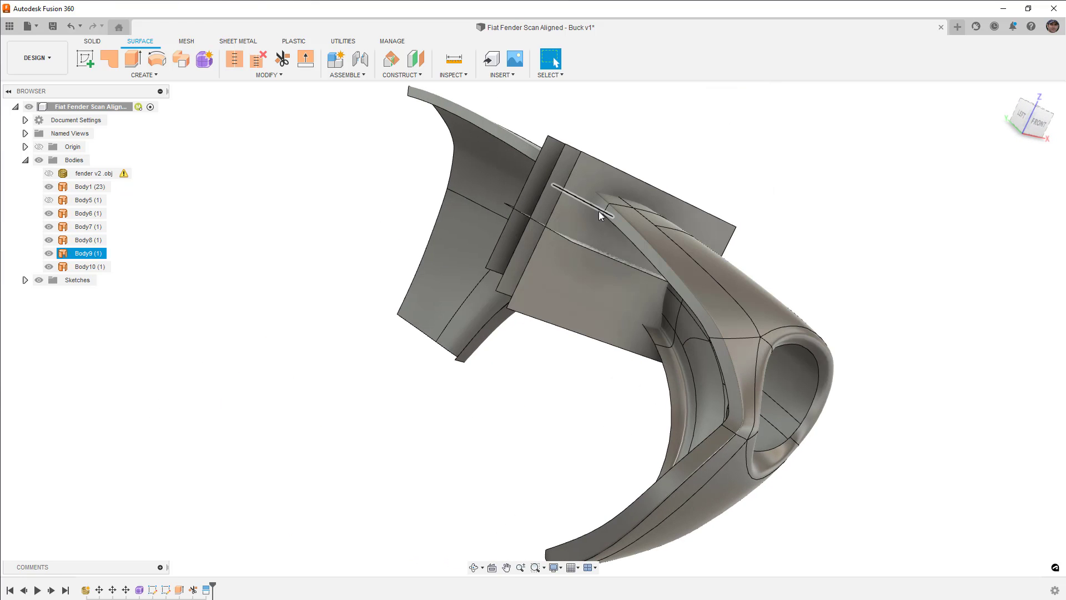
shift+middle_drag(597, 335, 504, 330)
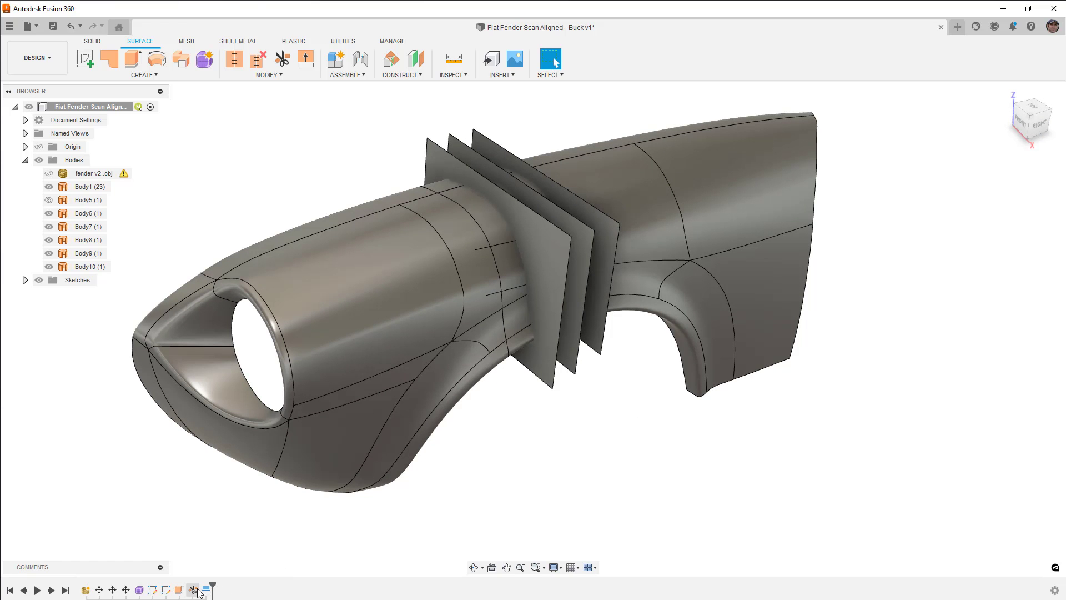
Step: Remove the Split Face feature from the design history and show the frontmost vertical surface again
drag(213, 588, 205, 593)
click(49, 199)
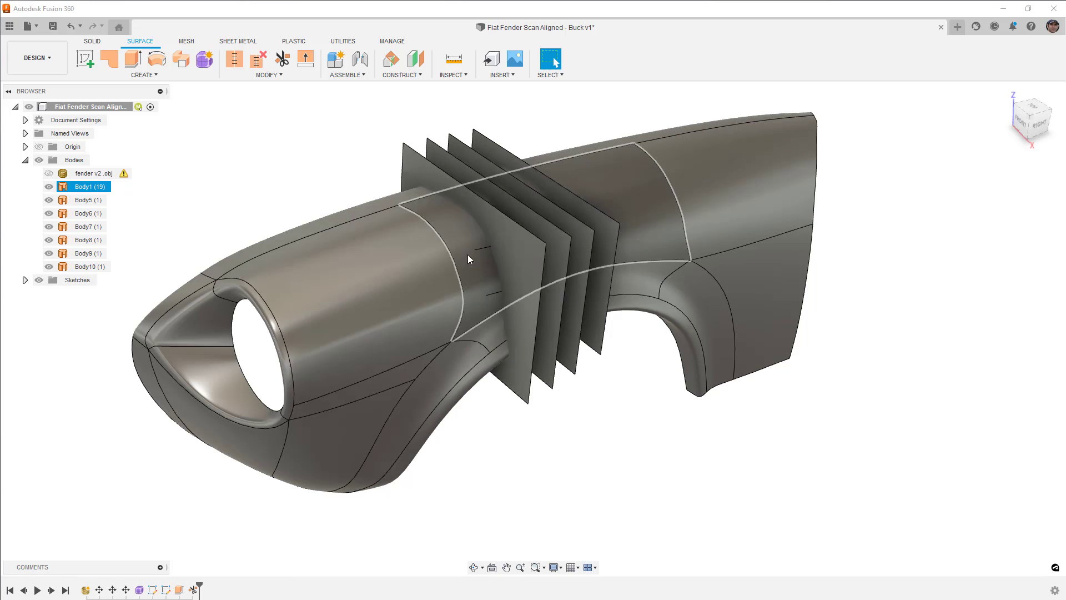
Step: Hide the three vertical surfaces behind the frontmost one: Body6, Body7 and Body8
click(546, 238)
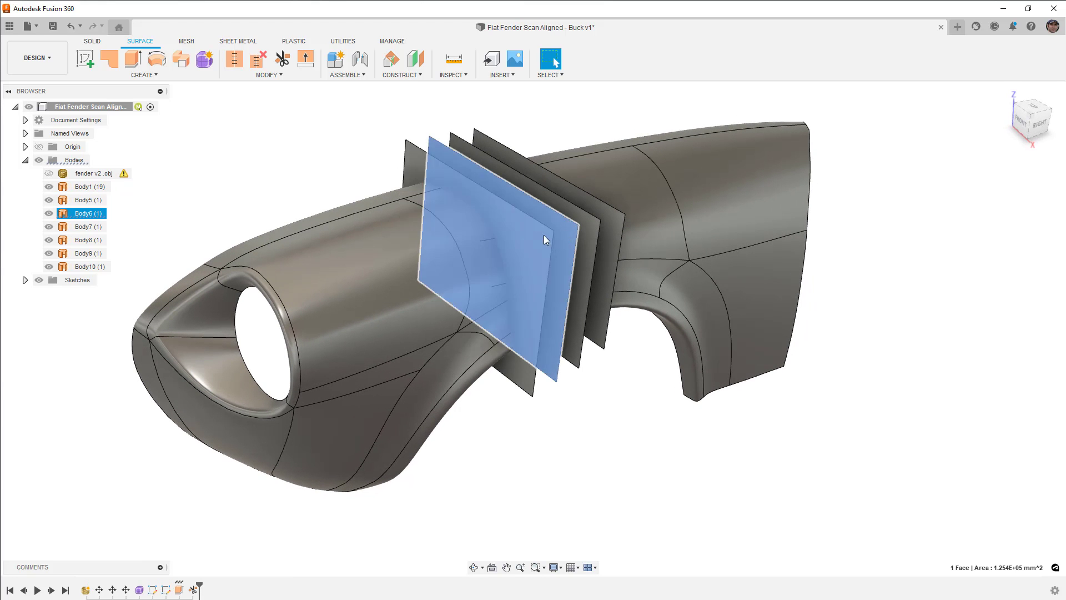
click(48, 214)
click(48, 226)
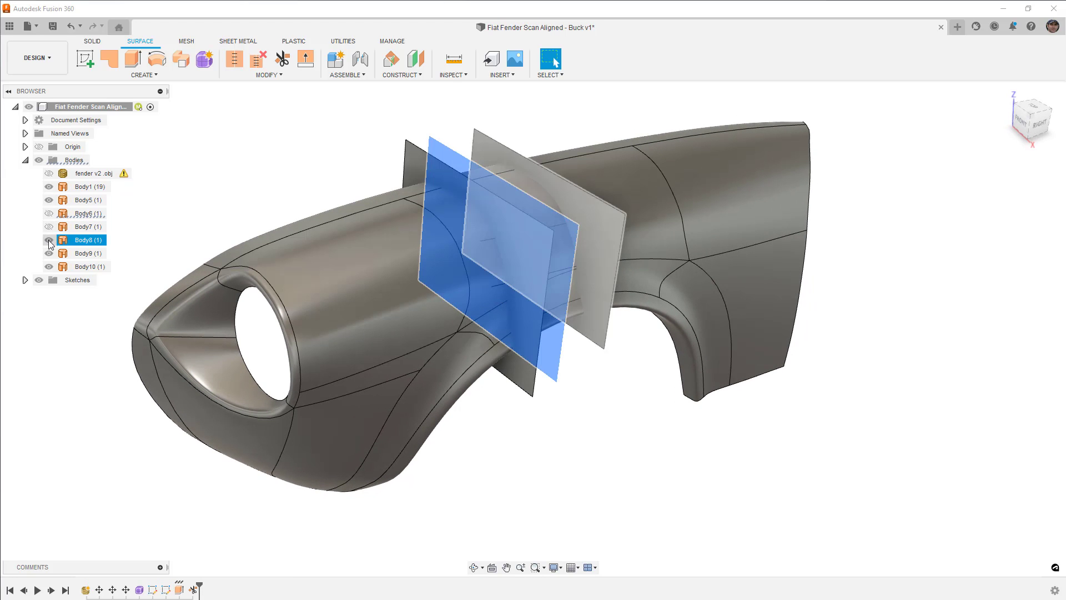
click(49, 242)
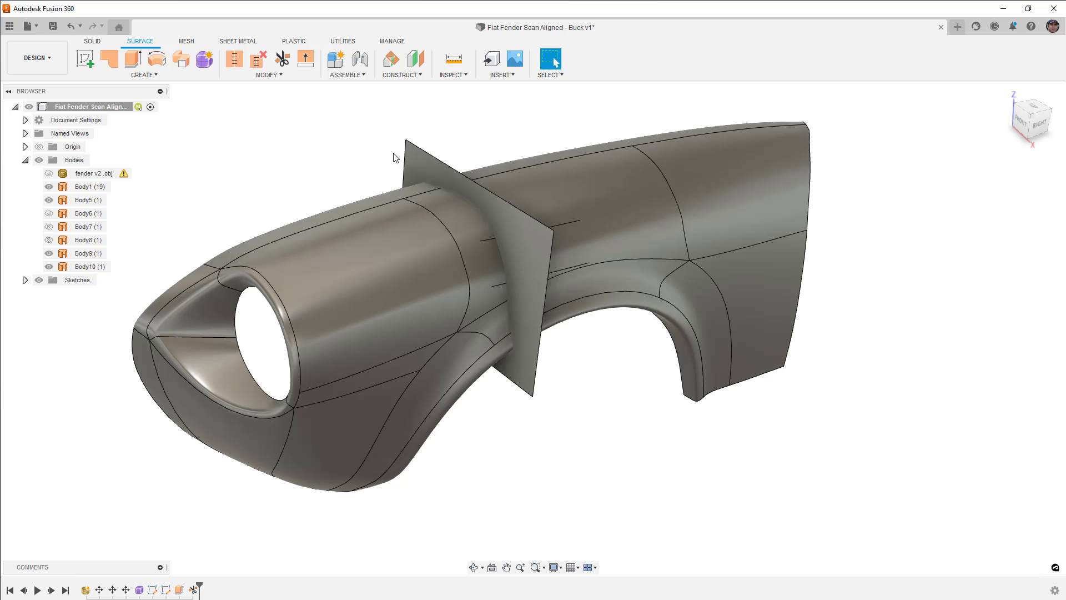
Step: Create a sketch on the frontmost vertical surface and intersect the whole fender body with its plane, keeping the projection link on
right_click(426, 164)
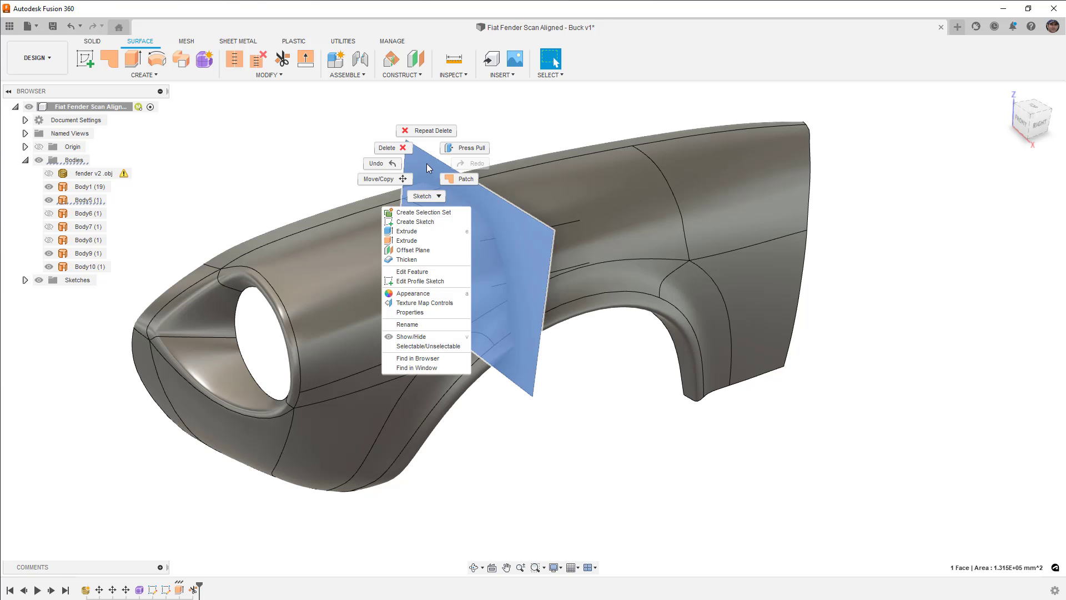
click(416, 222)
click(143, 75)
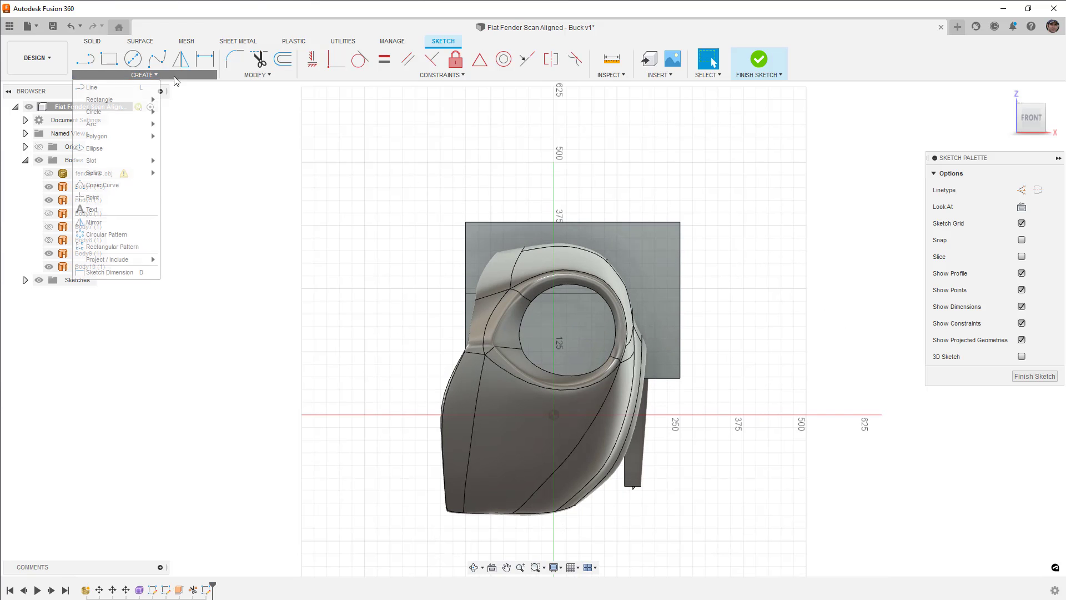
mouse_move(135, 259)
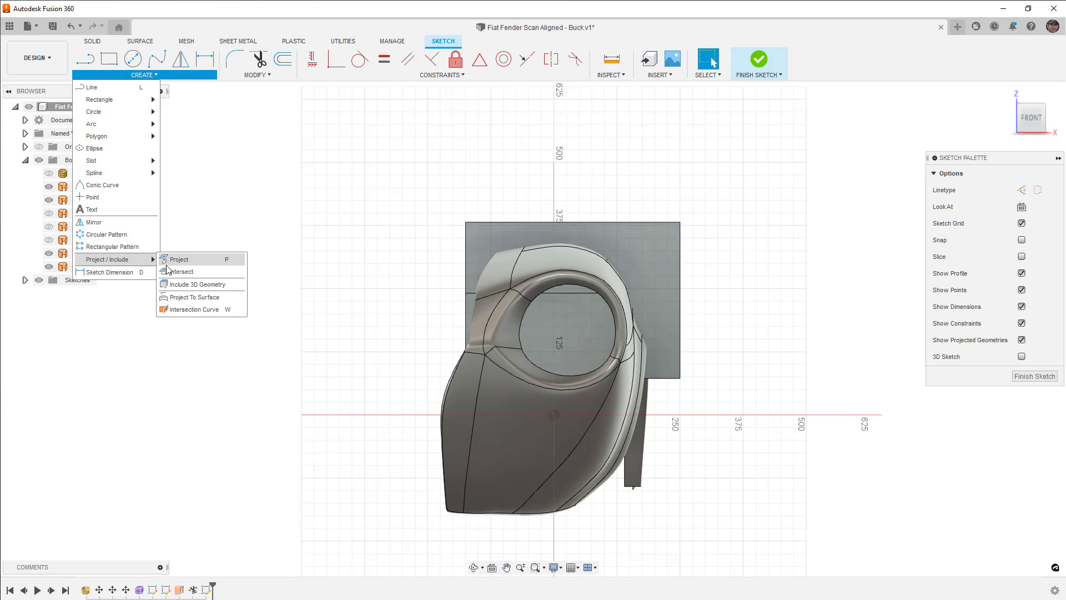
click(183, 272)
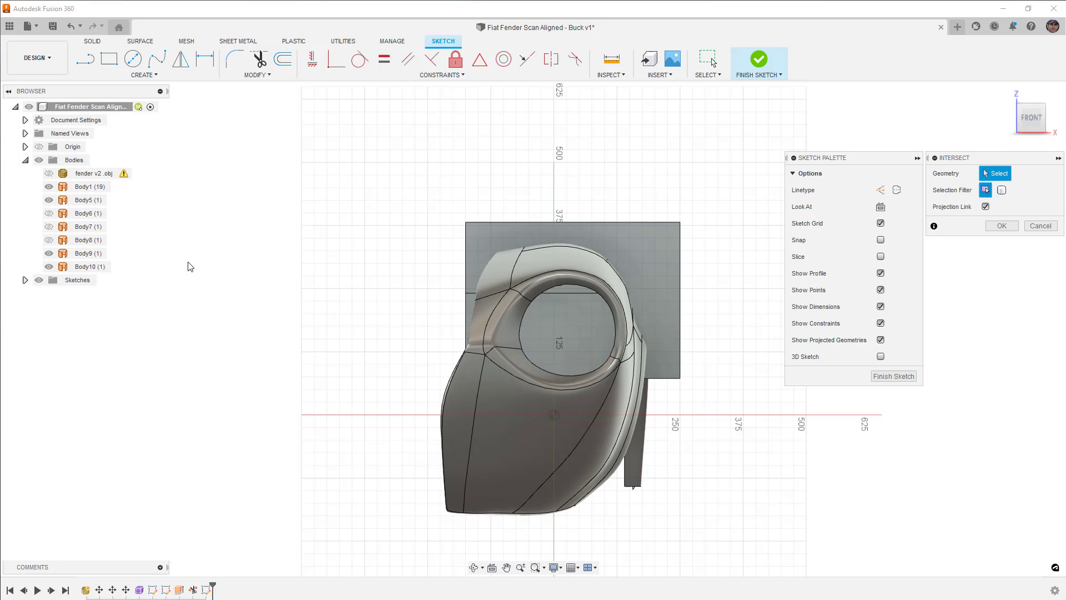
click(1002, 190)
click(595, 280)
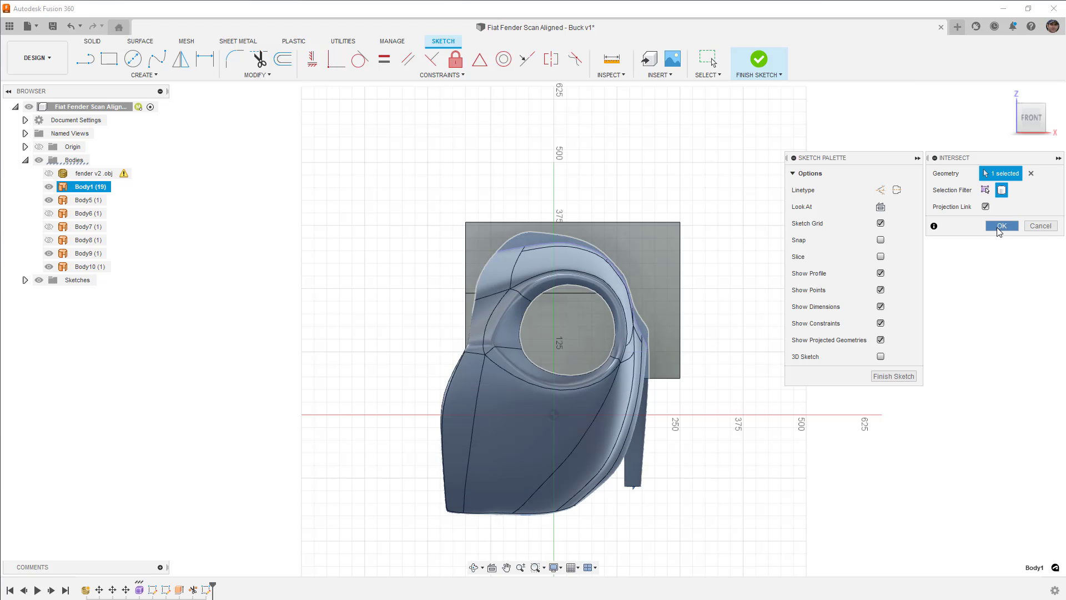
click(1000, 227)
Step: Hide the fender body and the two horizontal surfaces, leaving the frontmost vertical surface with the intersection curve
click(49, 187)
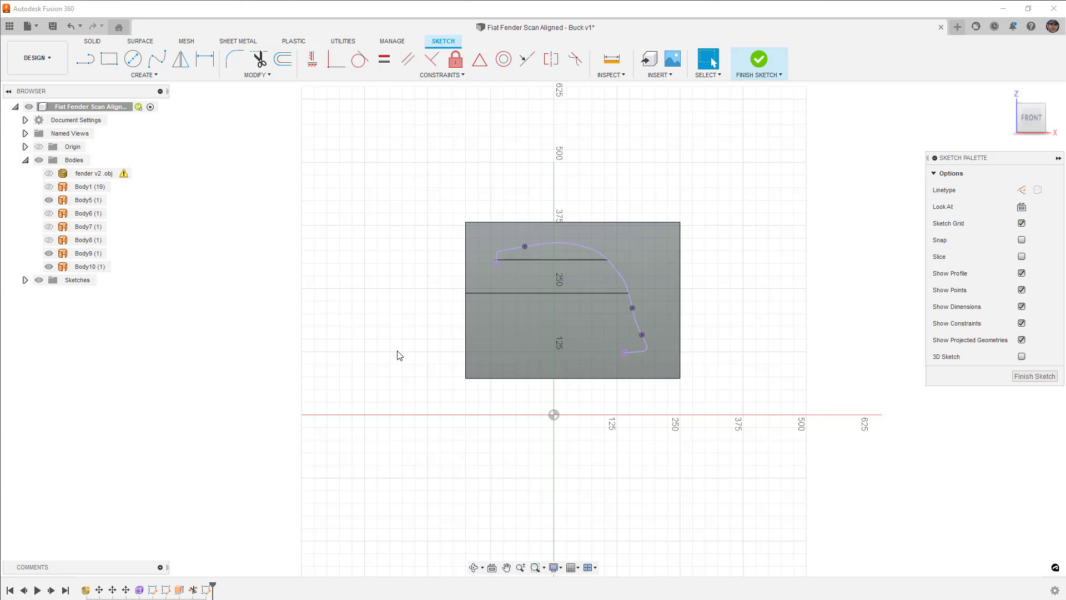
scroll(629, 368, up, 4)
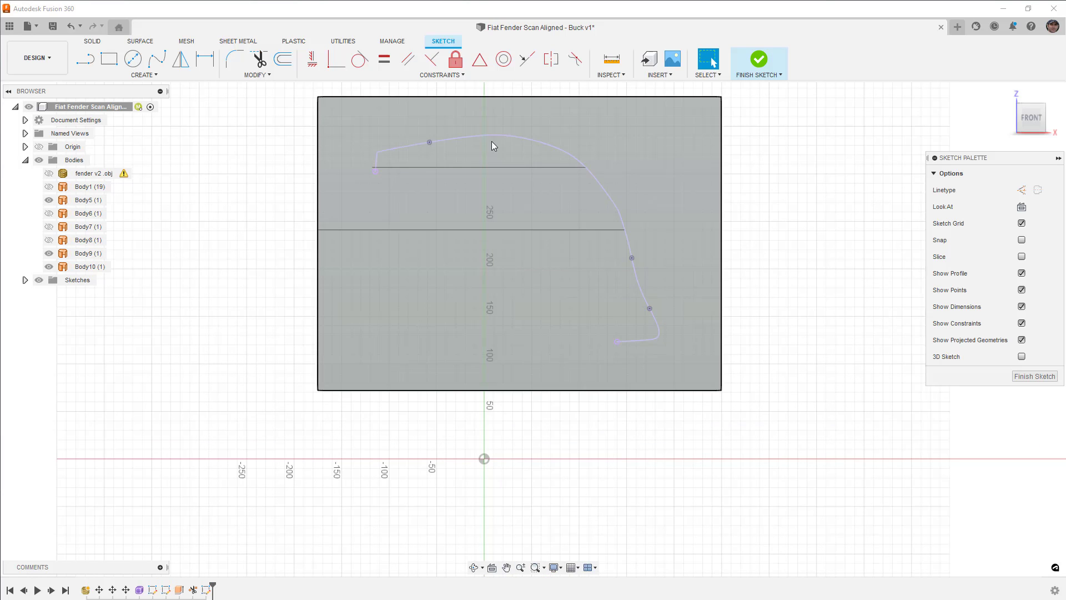
click(49, 254)
click(49, 267)
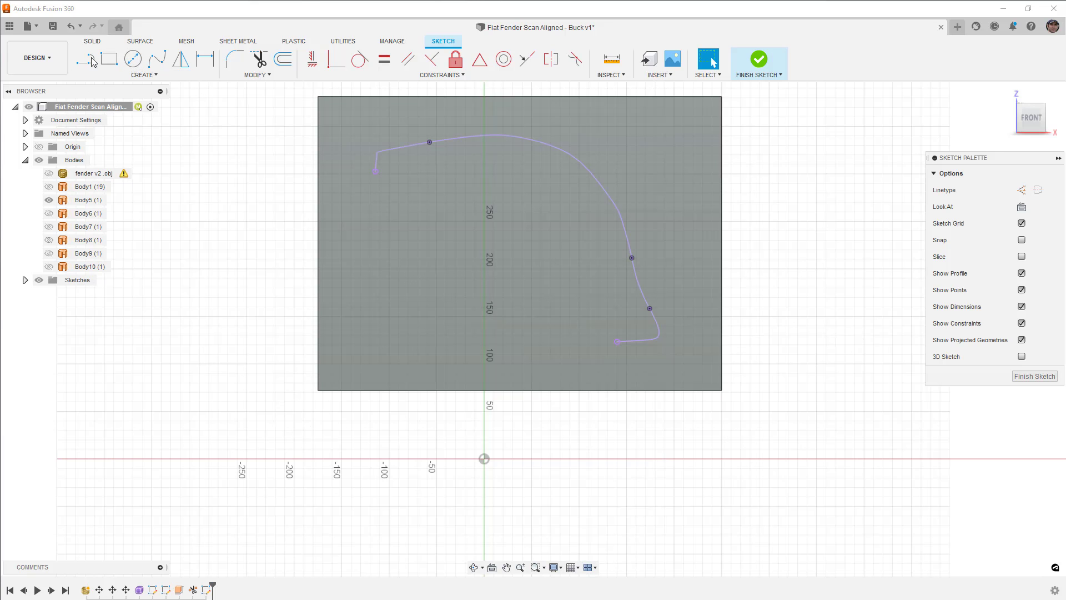
Step: Draw a horizontal line about 71 mm long and a vertical line from the intersection curve's two ends past the surface edges, and finish the sketch
key(l)
click(375, 171)
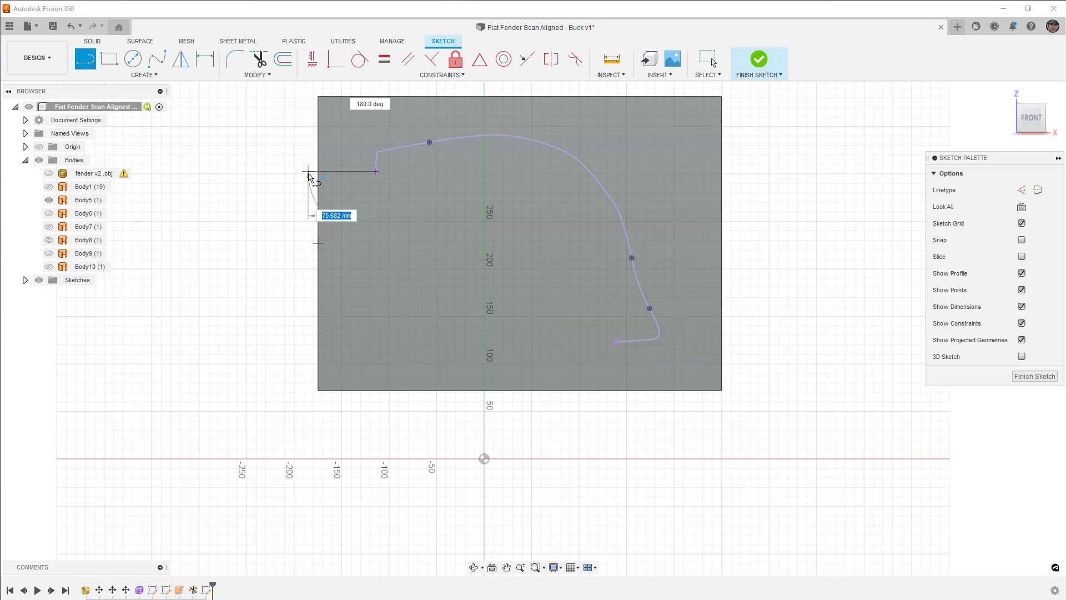
click(308, 171)
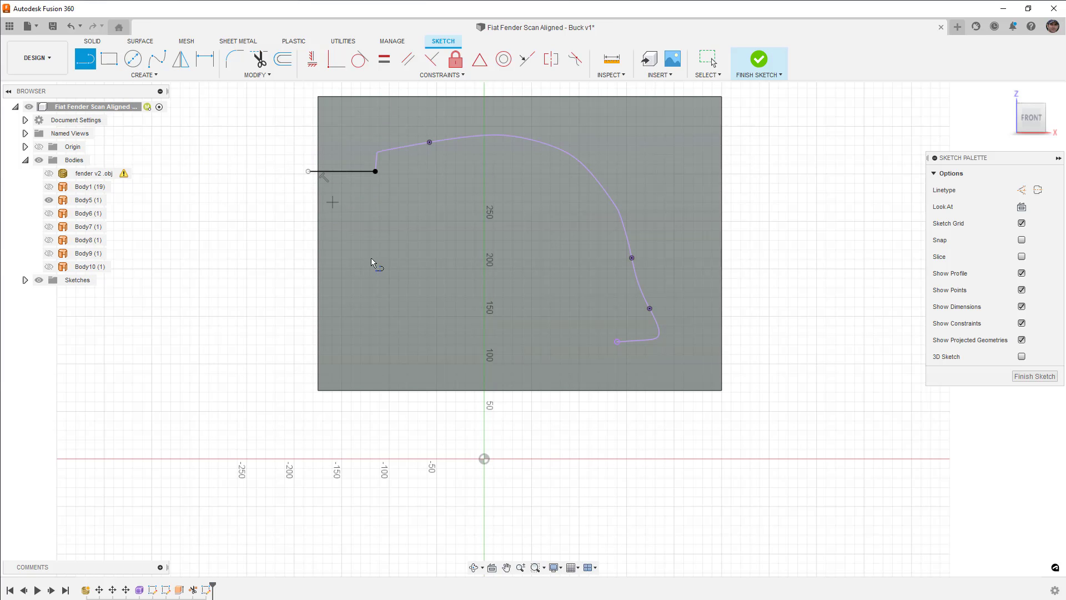
click(617, 341)
click(616, 407)
key(Escape)
click(759, 59)
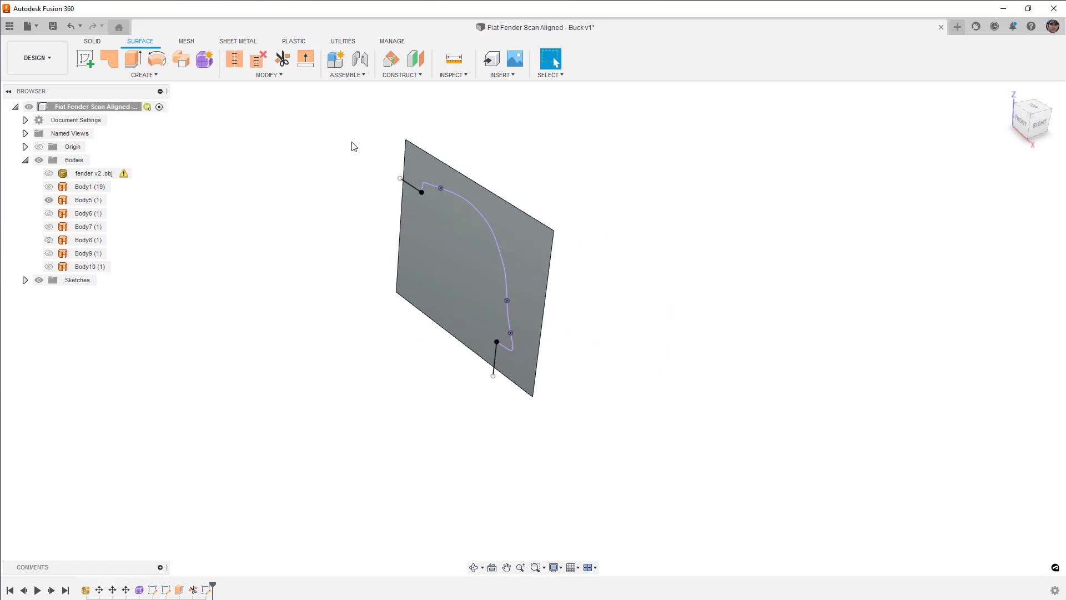
Step: Try to trim away the outer part of the vertical surface with the extended intersection curve
click(282, 58)
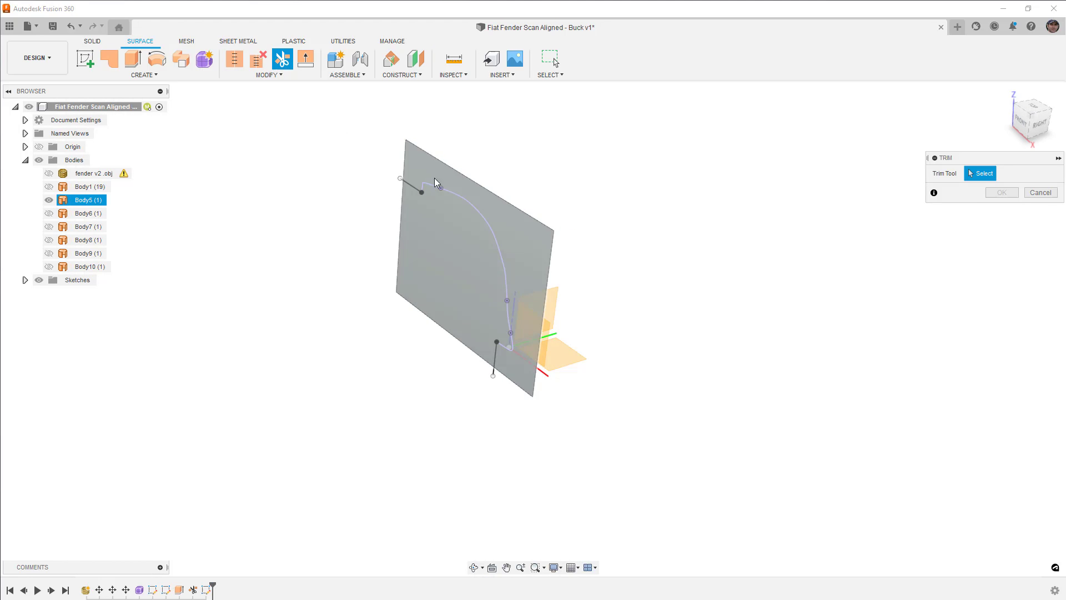
click(408, 190)
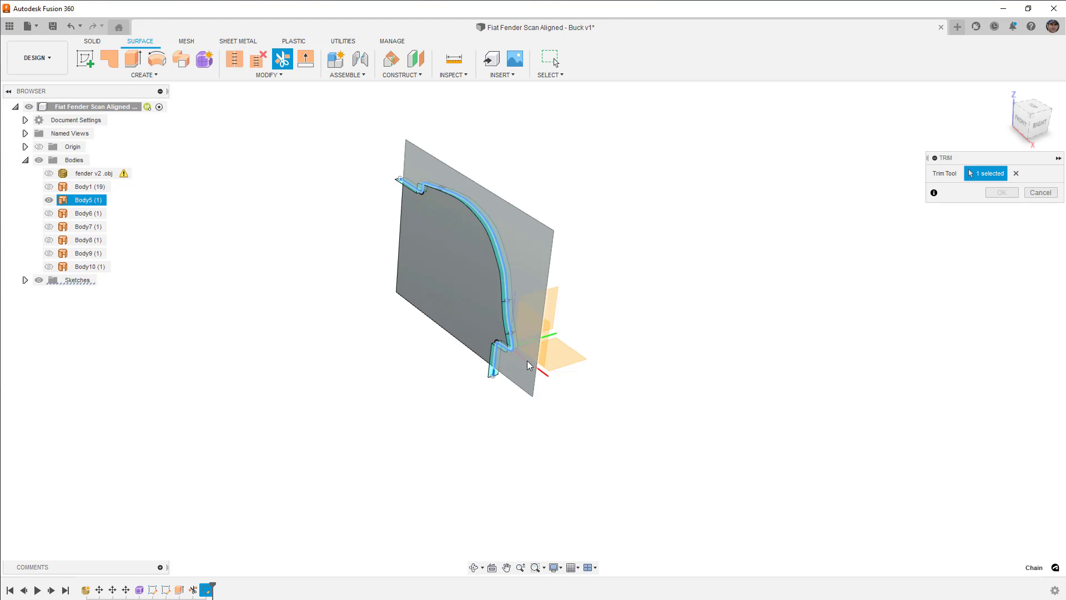
click(546, 238)
click(1002, 192)
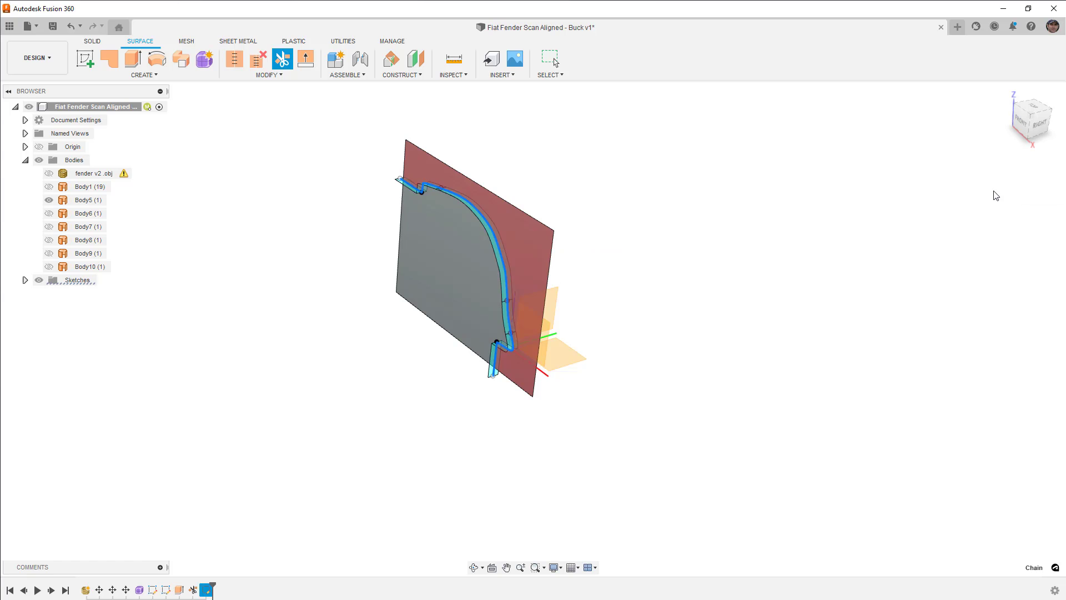
Step: Check the vertical surface with Sketch5 hidden, and show the sketch again
click(25, 280)
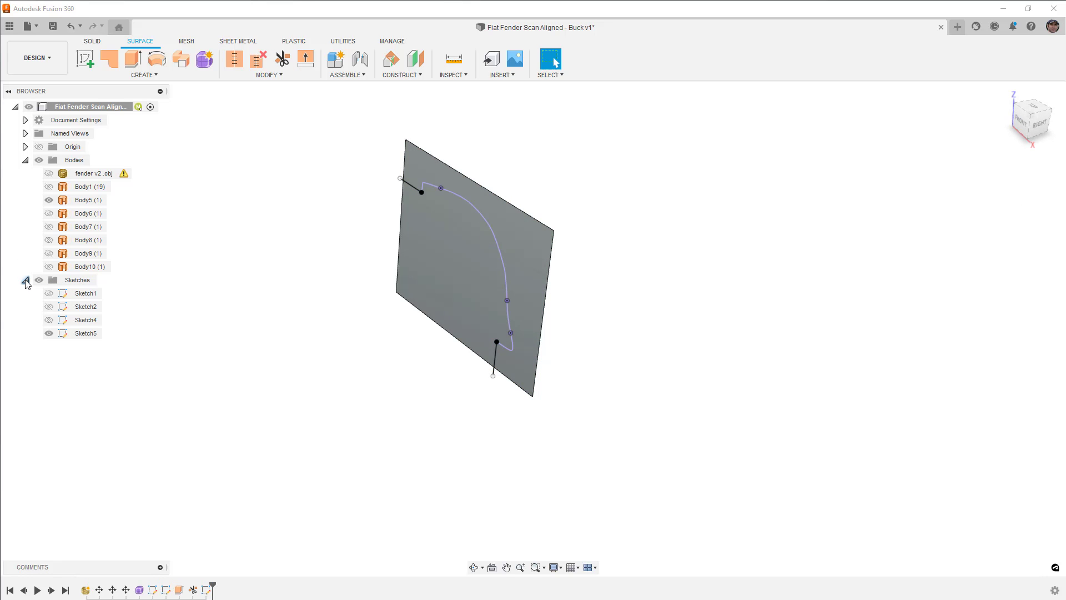
click(511, 223)
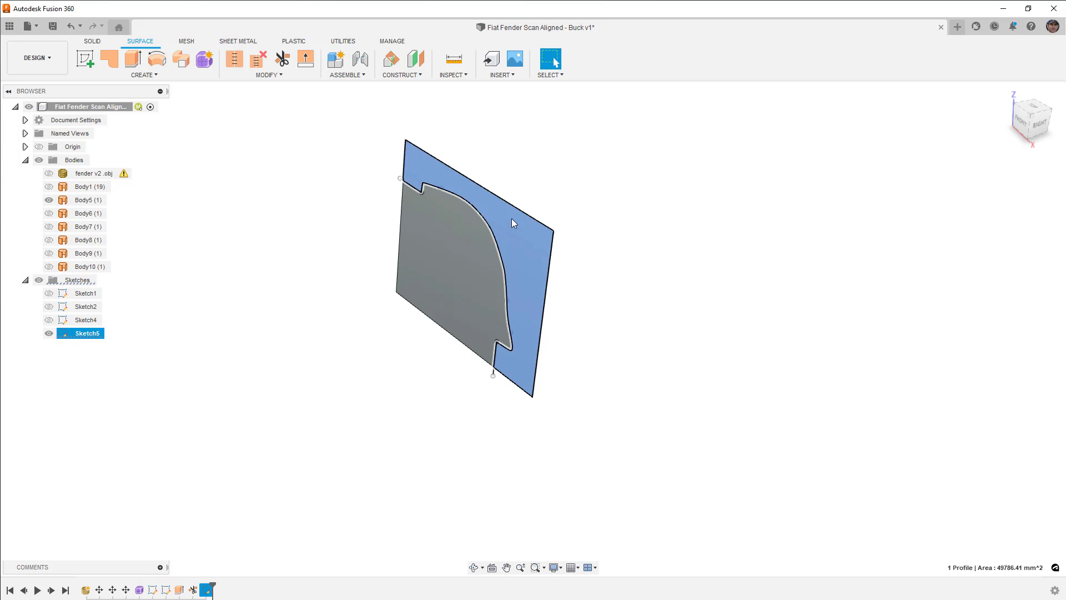
click(49, 333)
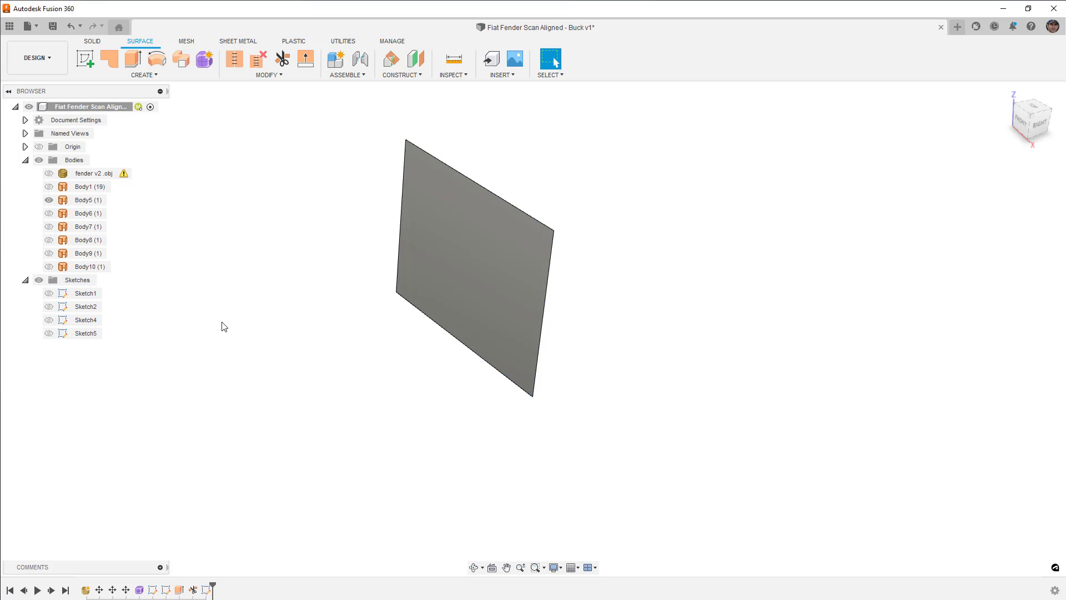
shift+middle_drag(253, 343, 262, 317)
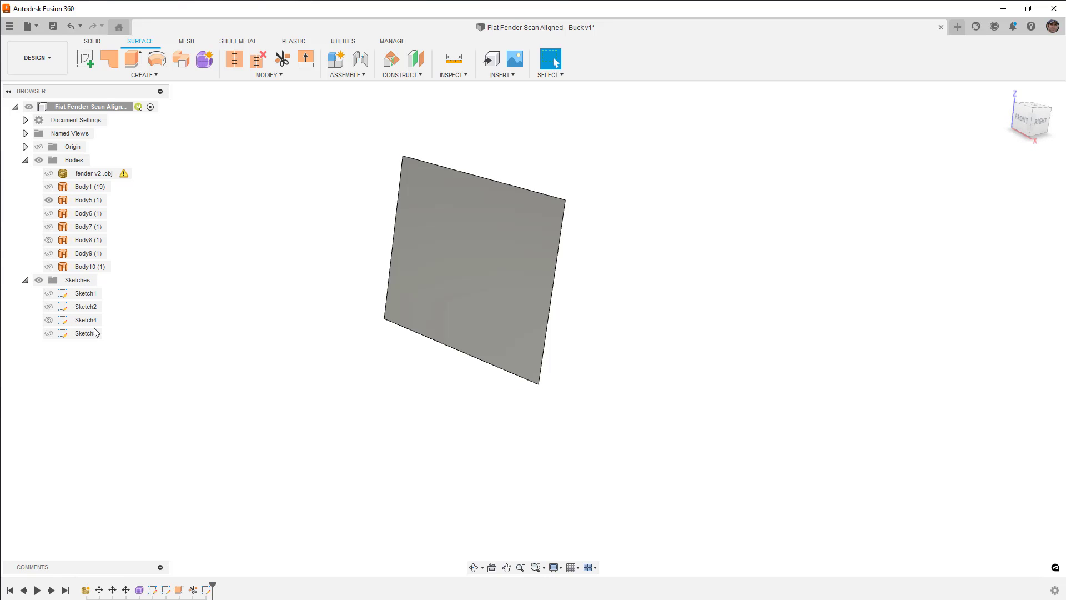
click(49, 333)
shift+middle_drag(274, 209, 286, 218)
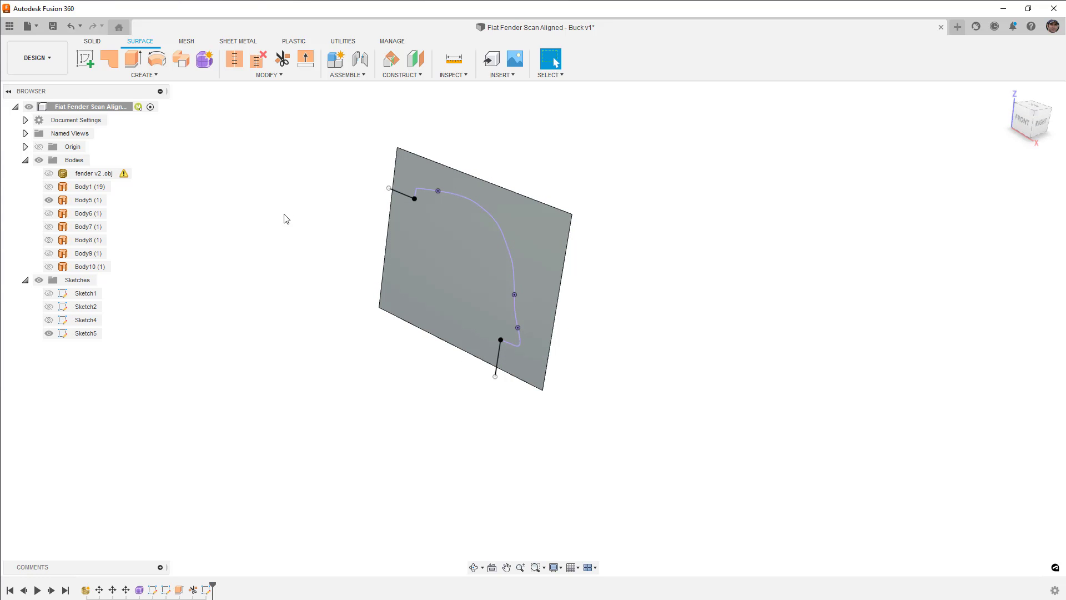
Step: Try the surface trim again, using the full Sketch5 chain as trim tool and removing the region outside the fender curve
click(283, 58)
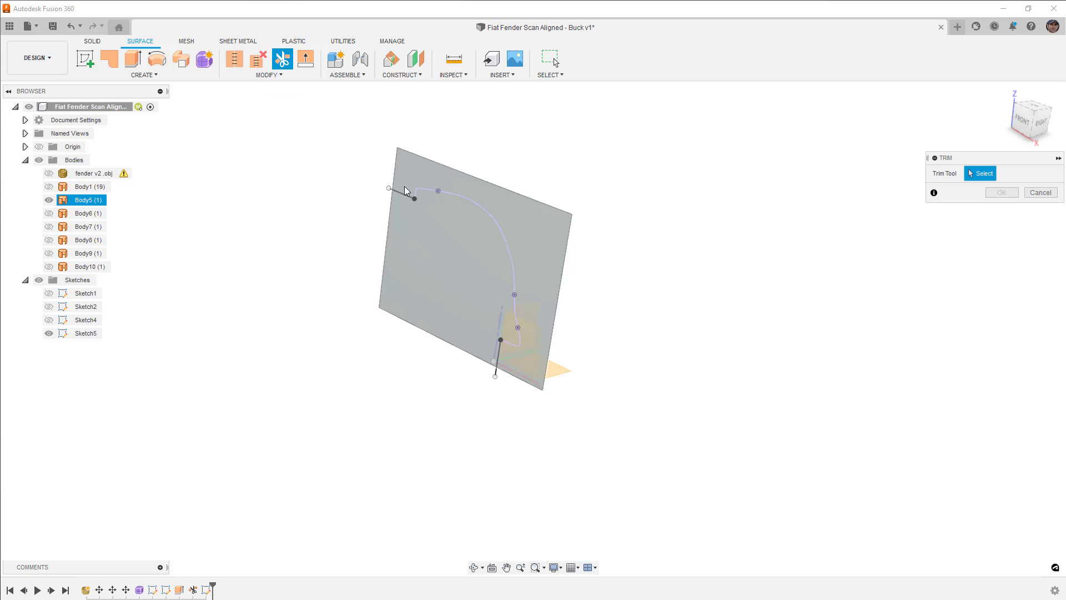
click(451, 194)
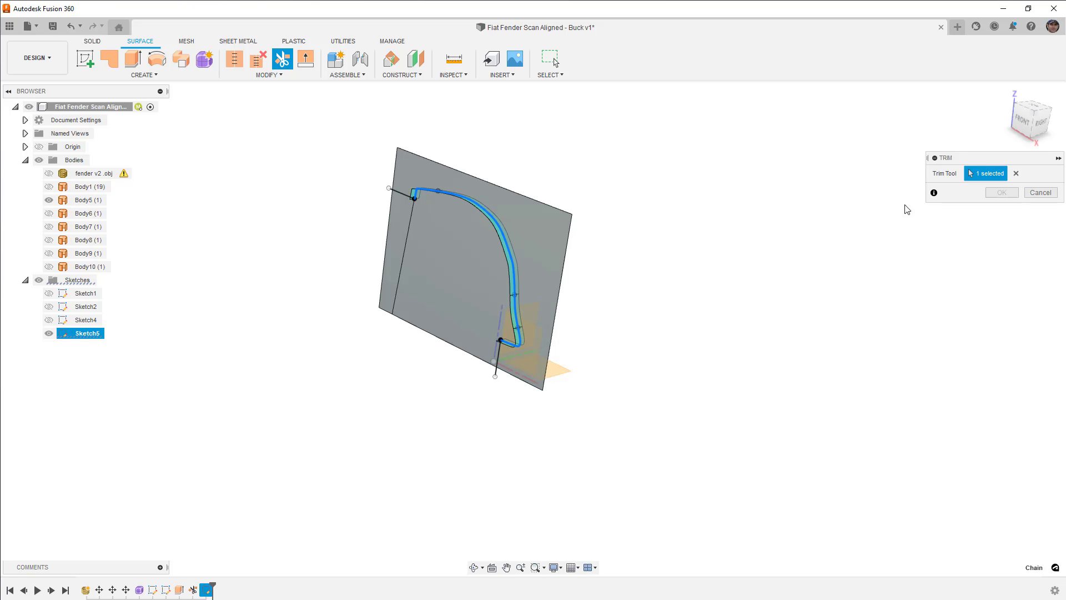
click(562, 225)
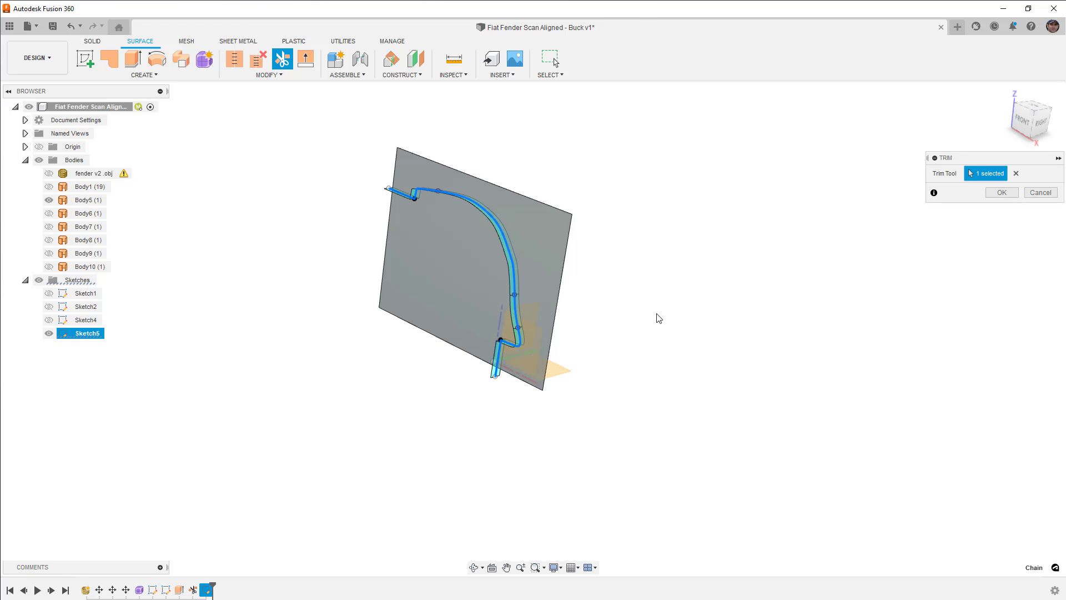
click(561, 231)
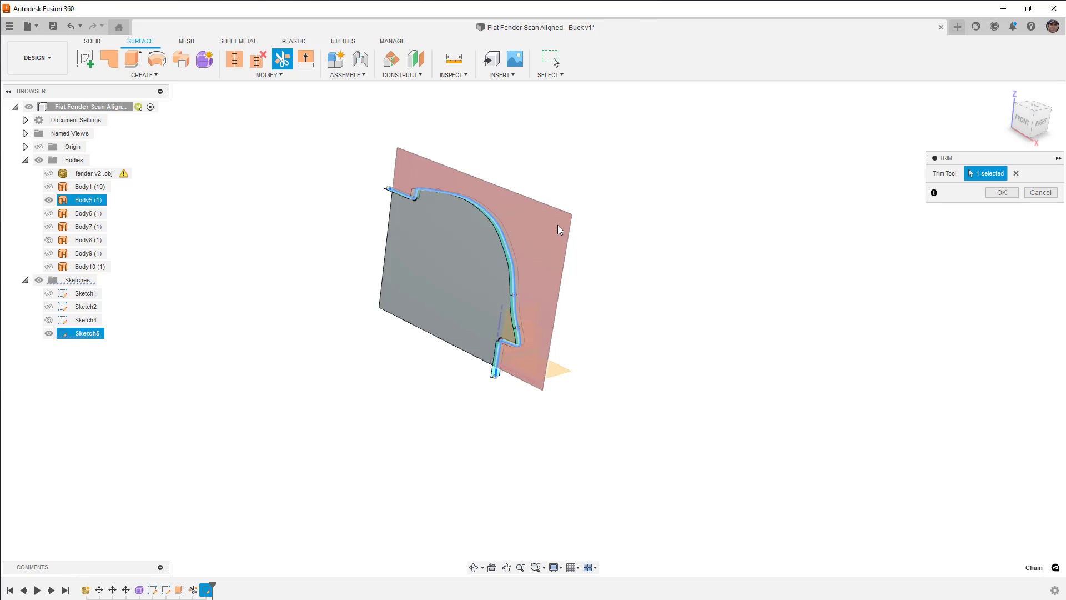
click(1008, 194)
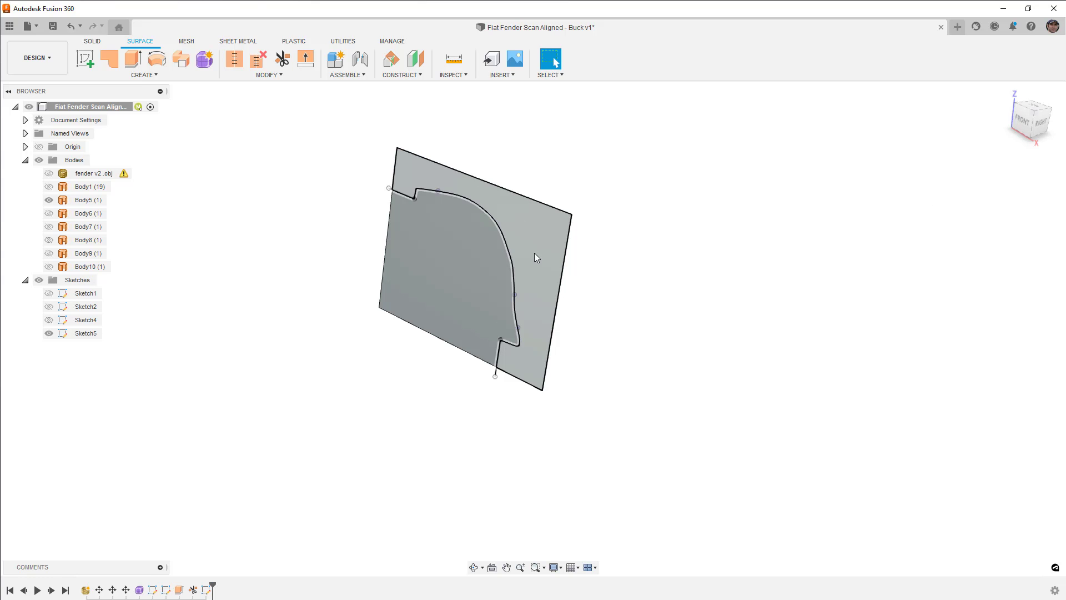
Step: Edit Sketch5 and move the free ends of the two extension lines onto the surface's edges
mouse_move(535, 254)
shift+middle_down()
mouse_move(547, 239)
mouse_move(556, 252)
shift+middle_up()
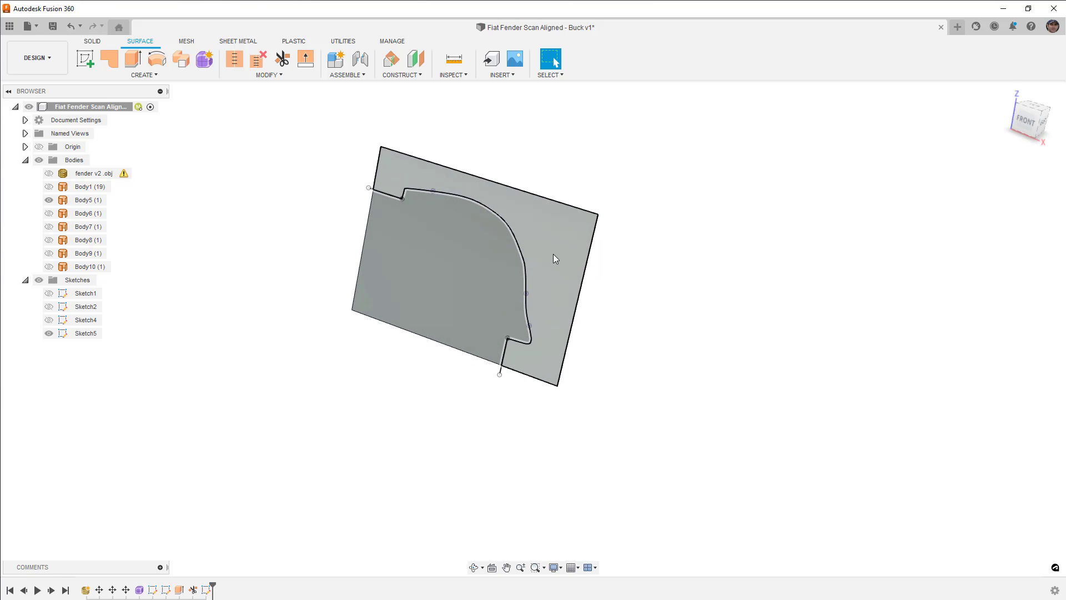
right_click(91, 335)
click(121, 372)
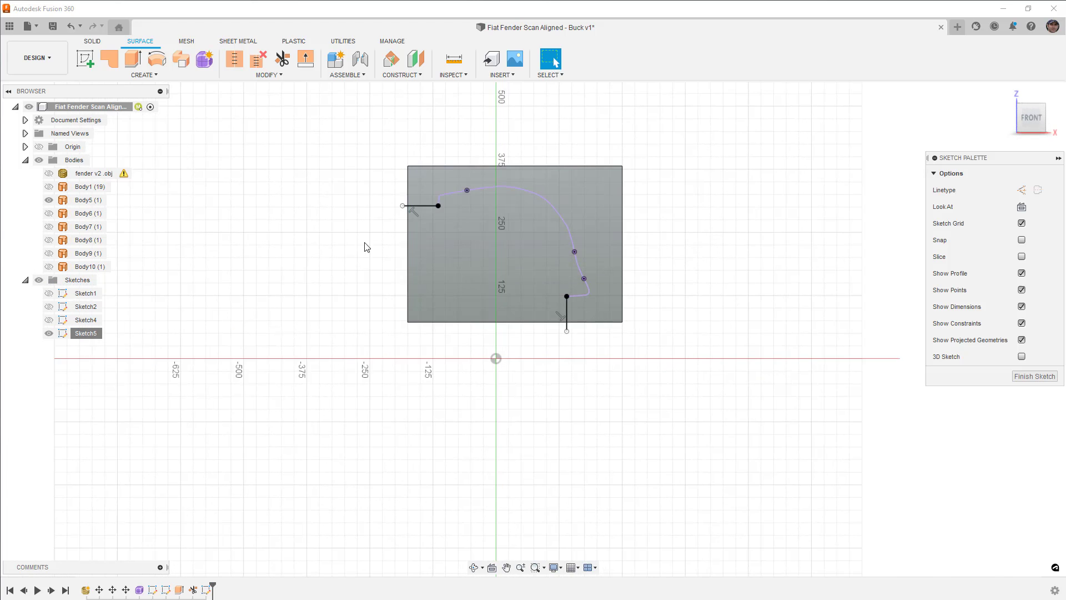
scroll(422, 205, up, 3)
click(391, 203)
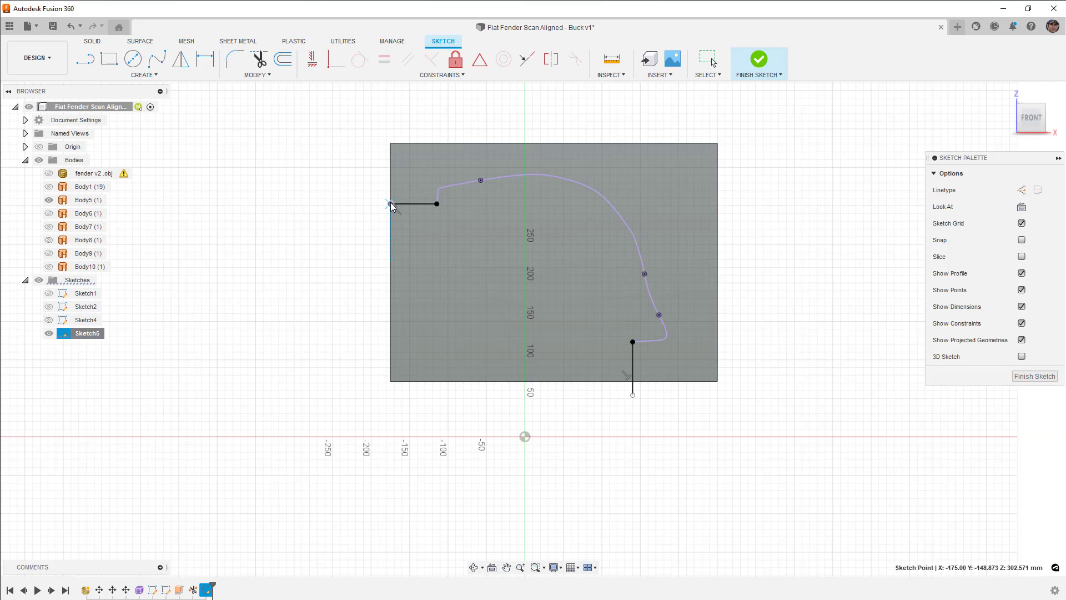
drag(632, 395, 633, 381)
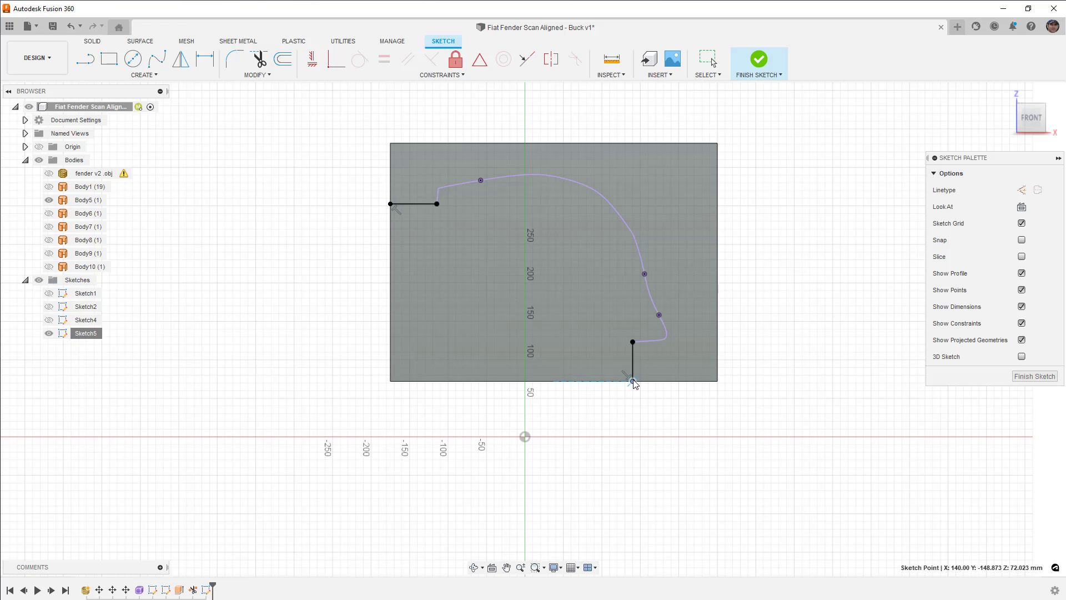
Step: Close the profile with lines along the surface's left and bottom edges, joining the two extension lines at the lower-left corner
click(85, 58)
click(391, 203)
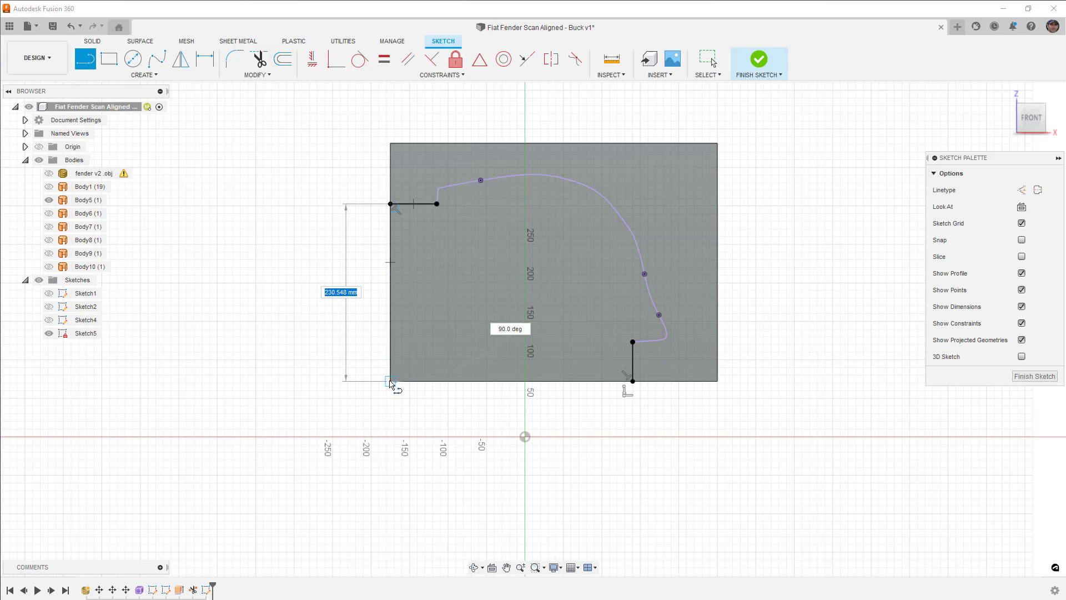
double_click(391, 380)
click(632, 381)
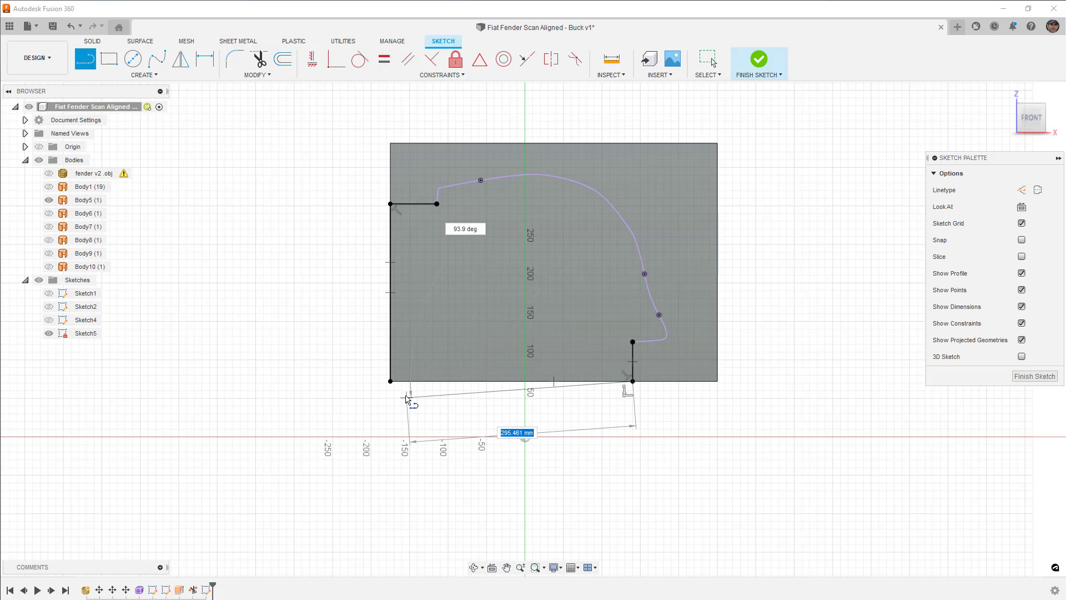
double_click(391, 381)
key(Escape)
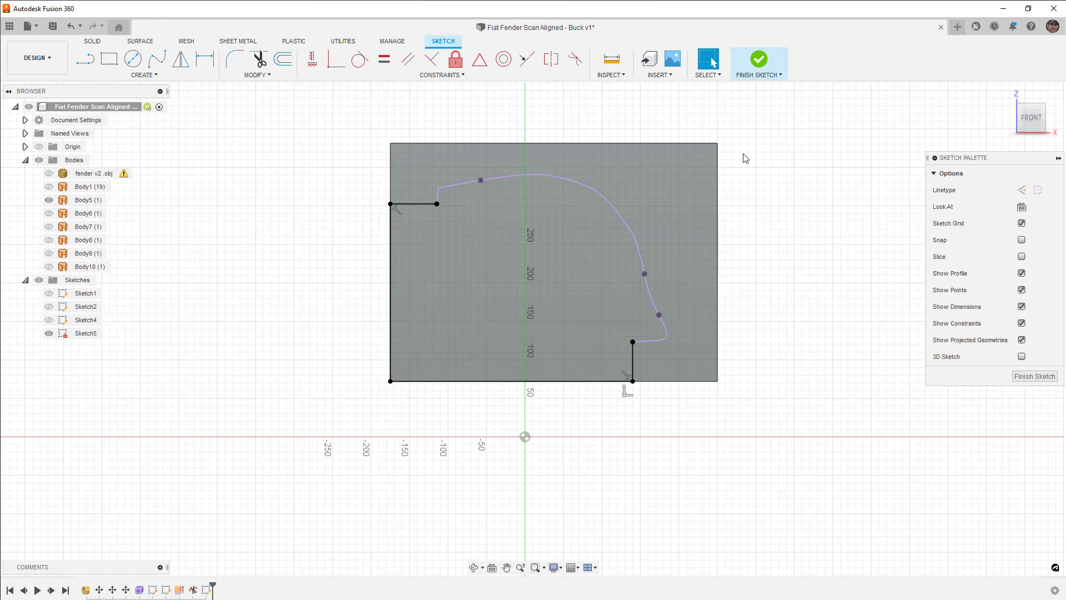
Step: Change the right and top boundary lines of the sketch to construction lines
click(718, 152)
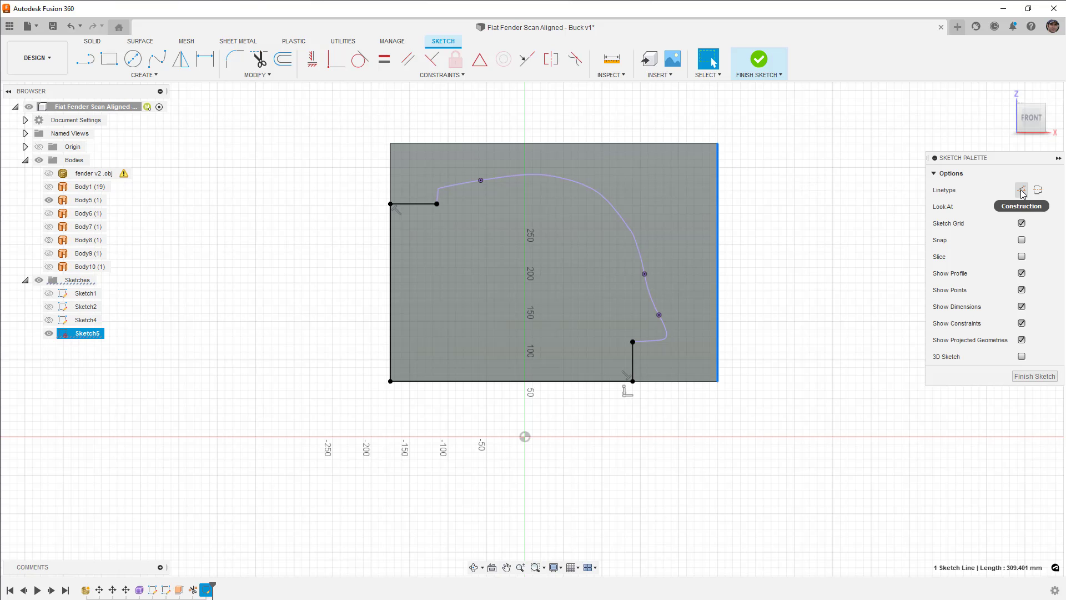
click(710, 144)
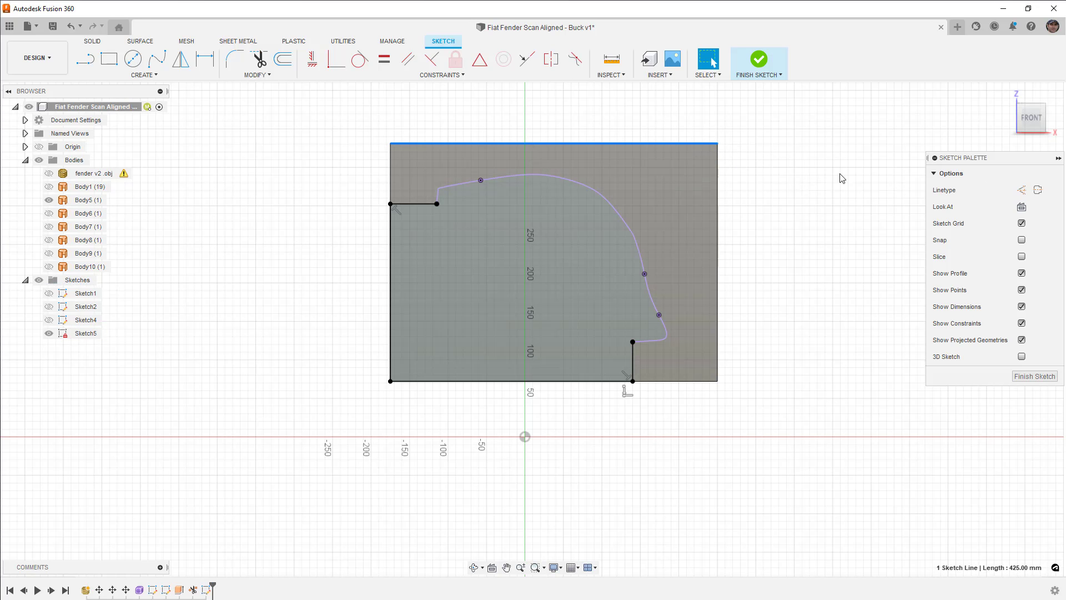
click(1022, 189)
click(811, 219)
Step: Hide the vertical surface Body5, check the closed fender-shaped profile, and finish the sketch
mouse_move(811, 219)
shift+middle_down()
mouse_move(771, 212)
mouse_move(767, 232)
shift+middle_up()
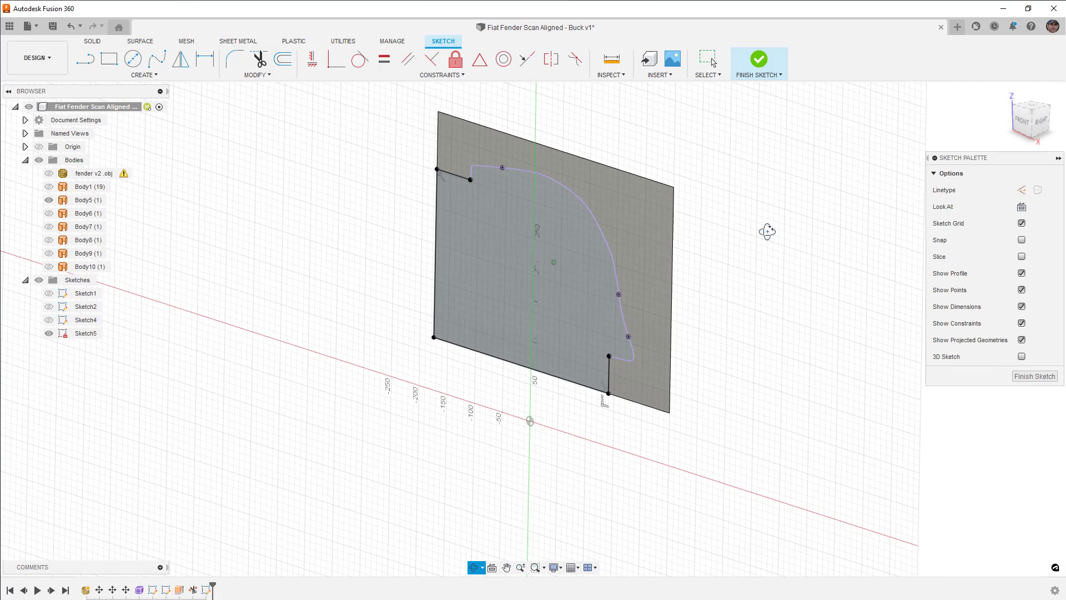
click(49, 200)
click(557, 235)
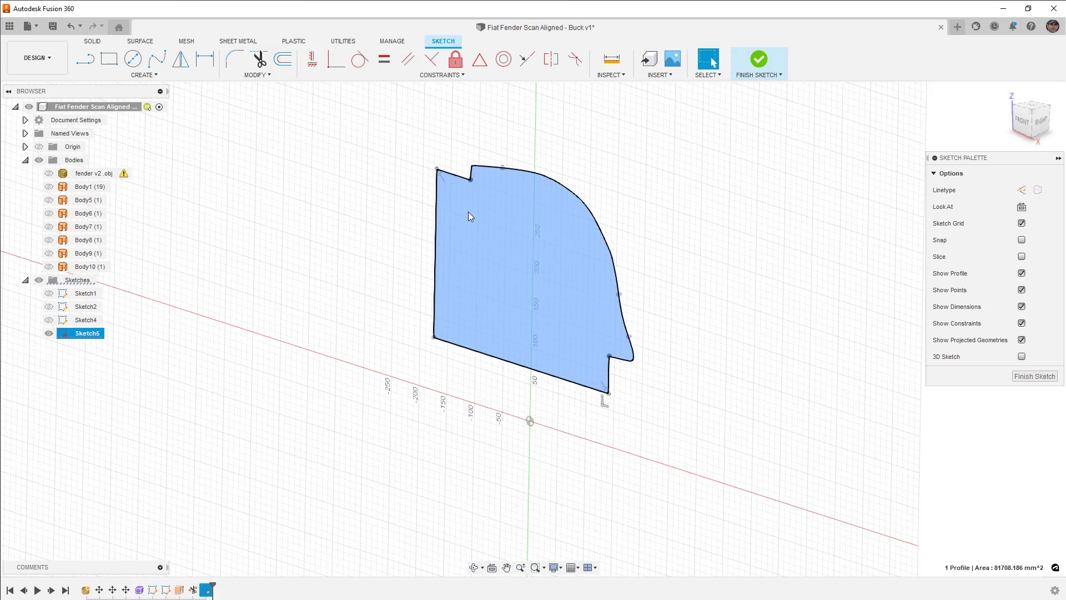
click(758, 60)
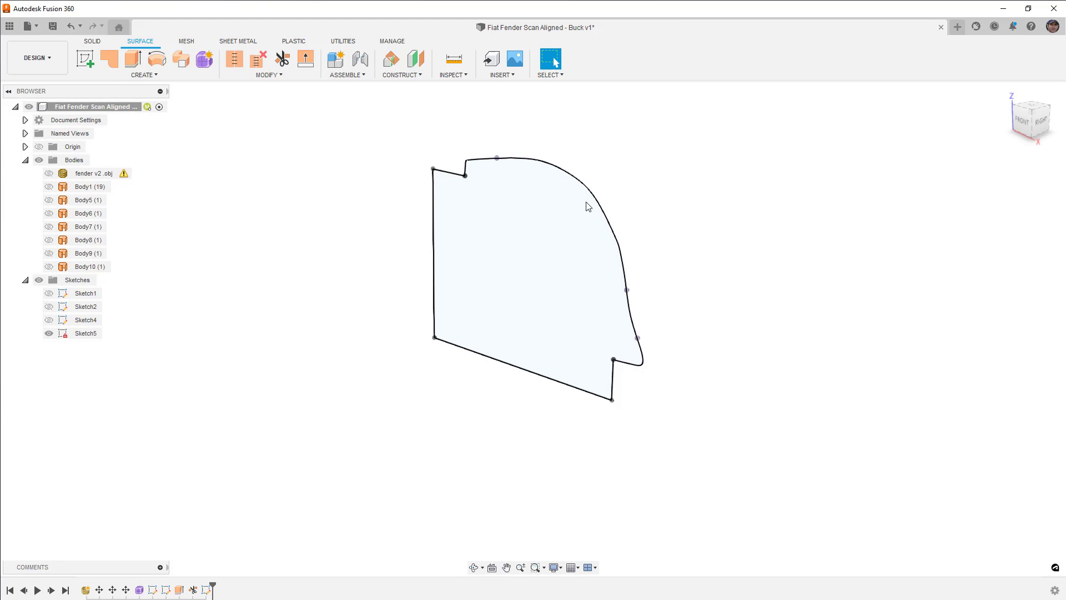
Step: Extrude the closed fender-shaped profile to one side into a solid plate as a new body
click(95, 43)
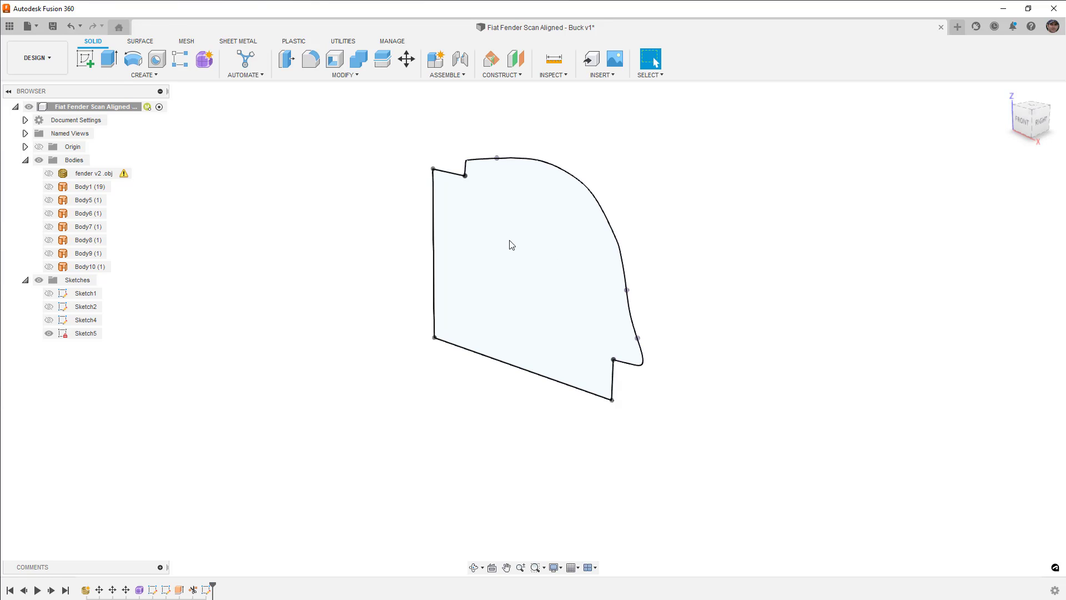
key(e)
click(511, 265)
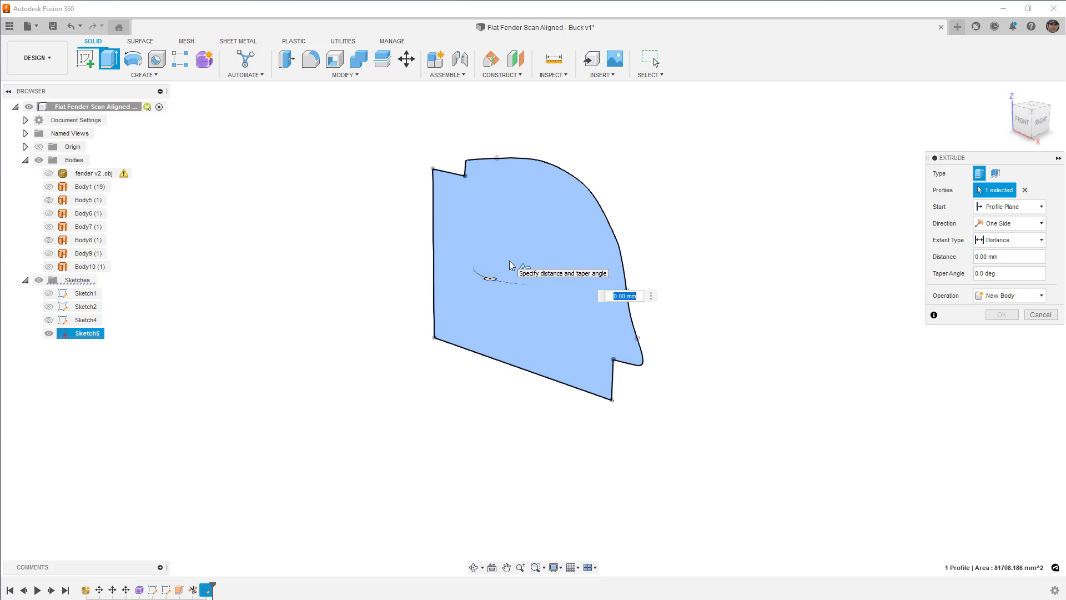
text(1)
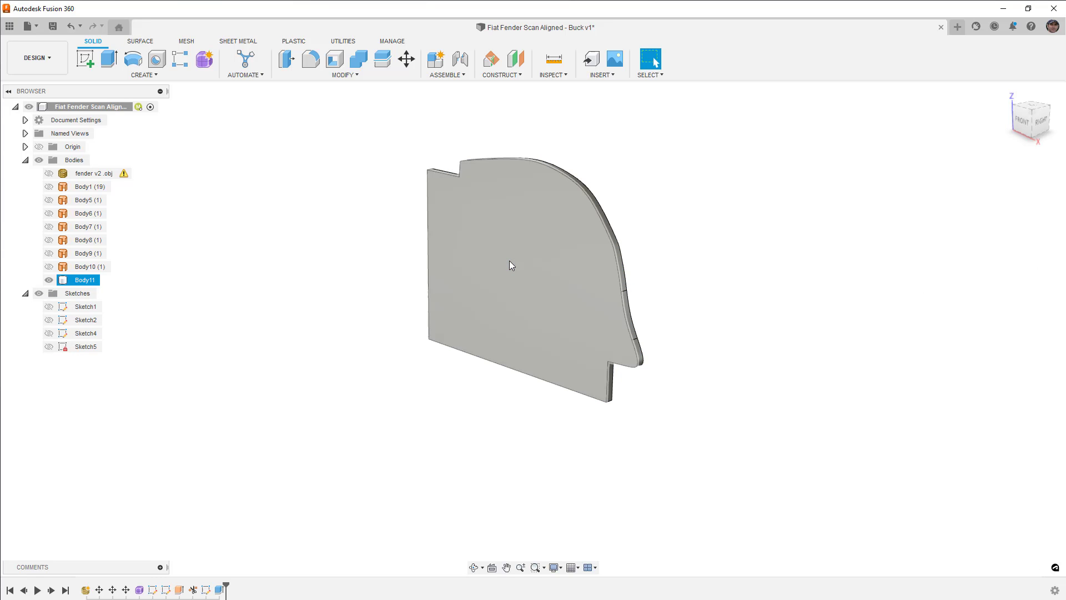
click(617, 227)
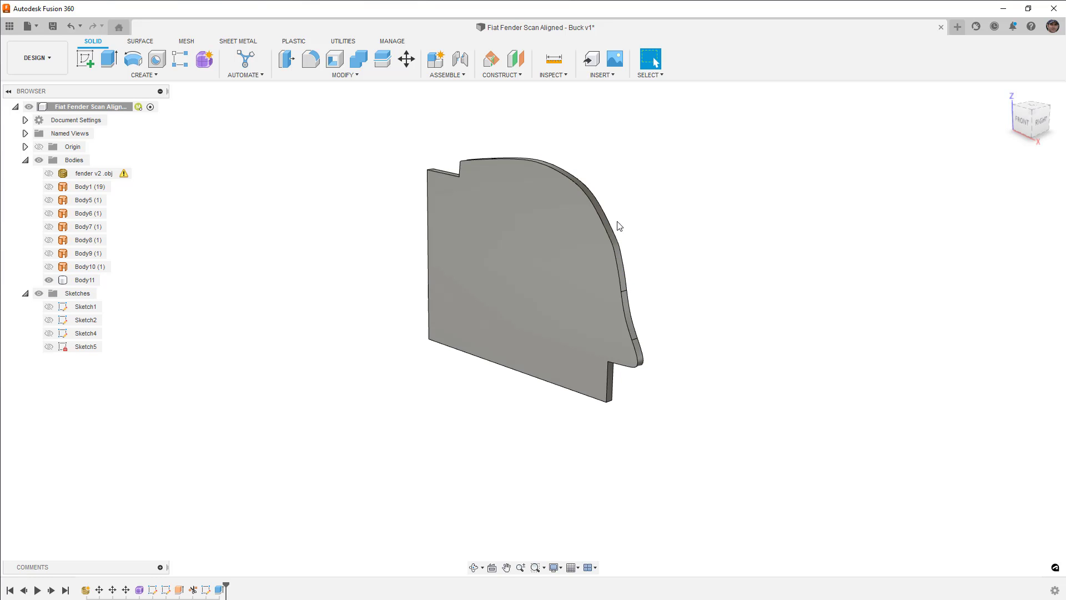
Step: Show the fender body with the plate and examine how the plate's curved edge meets the fender surface
shift+middle_drag(621, 228, 594, 231)
click(49, 187)
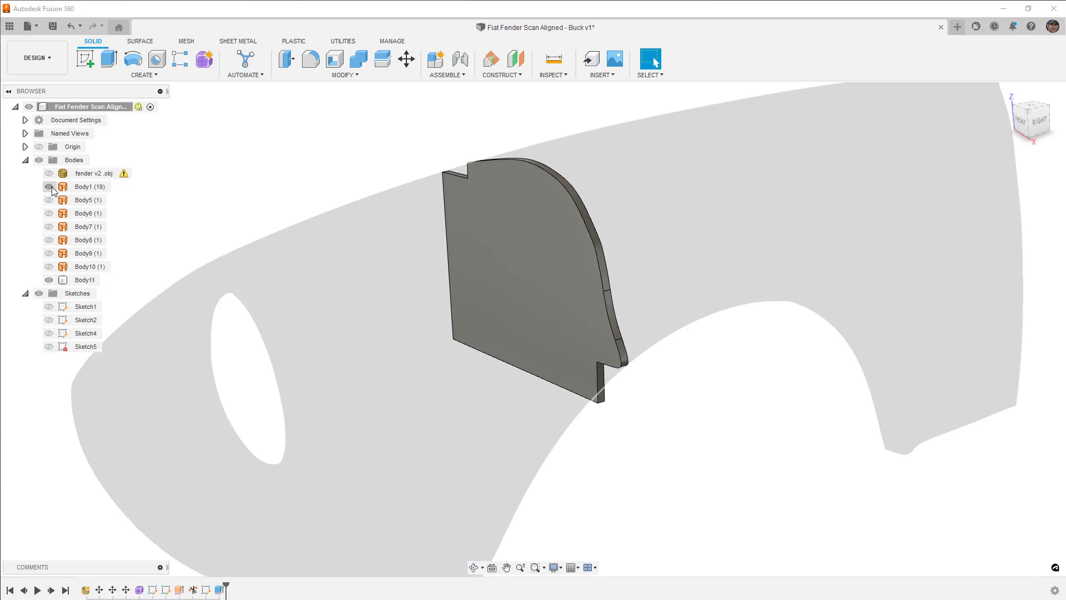
click(542, 172)
scroll(541, 172, up, 3)
shift+middle_drag(528, 165, 526, 106)
click(518, 131)
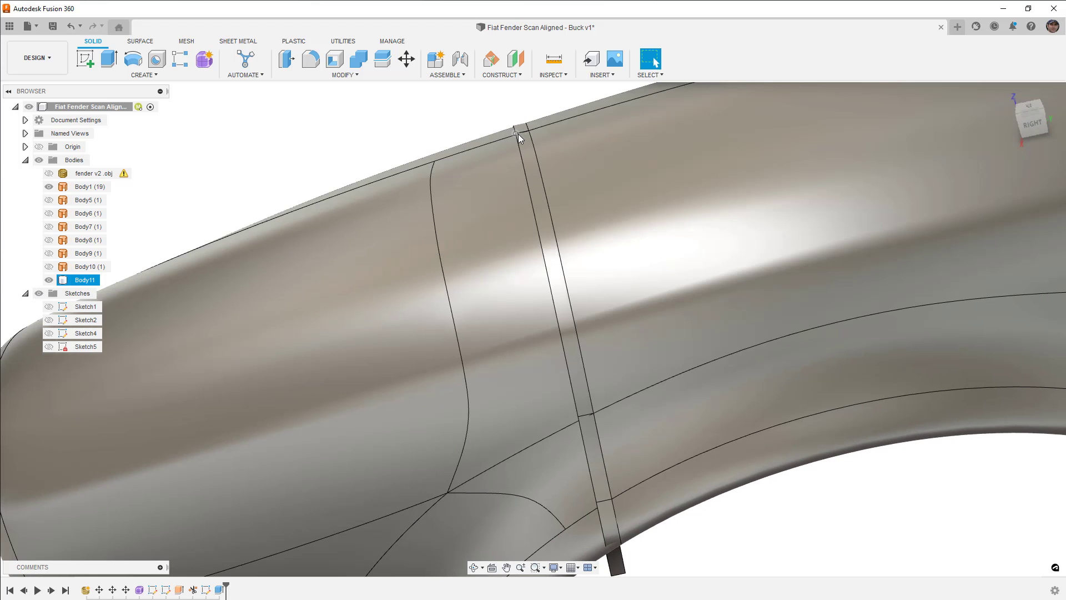
shift+middle_drag(523, 158, 559, 153)
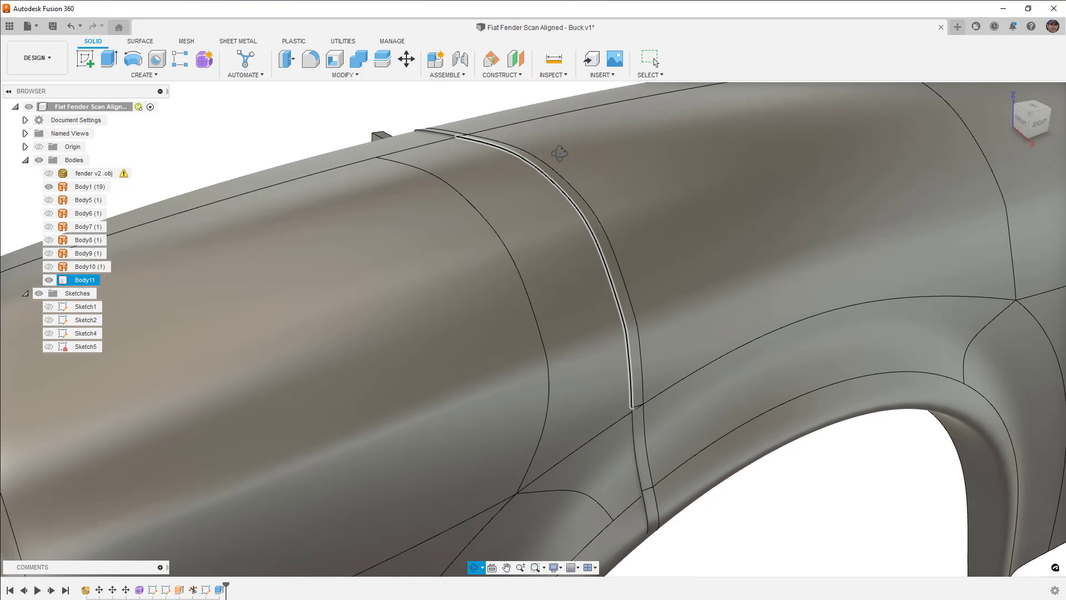
Step: Hide the fender body Body1 and view the extruded plate on its own
click(557, 155)
scroll(557, 156, down, 3)
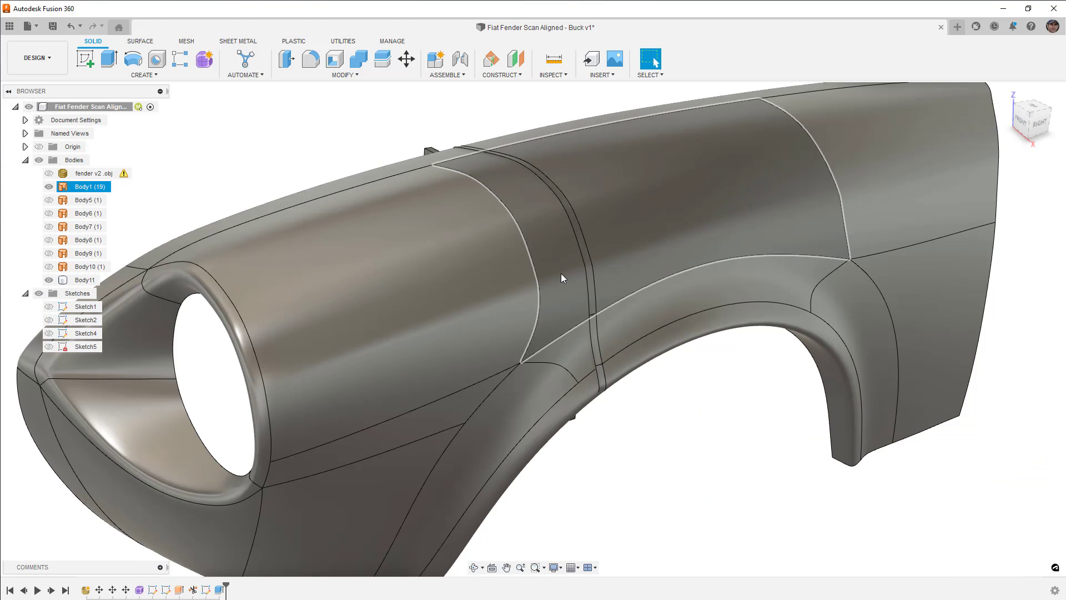
click(524, 162)
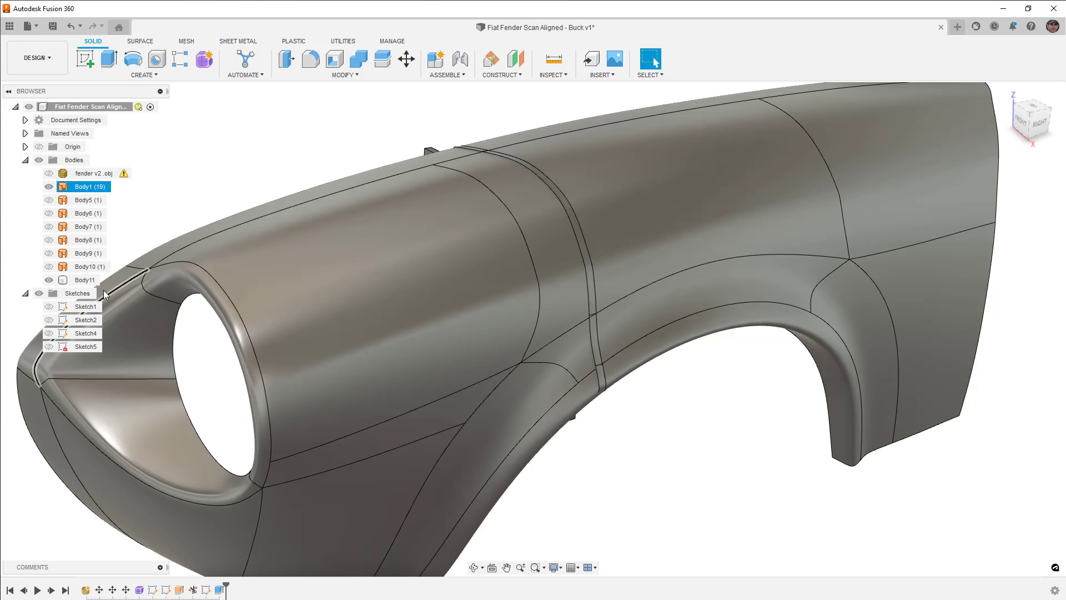
click(48, 240)
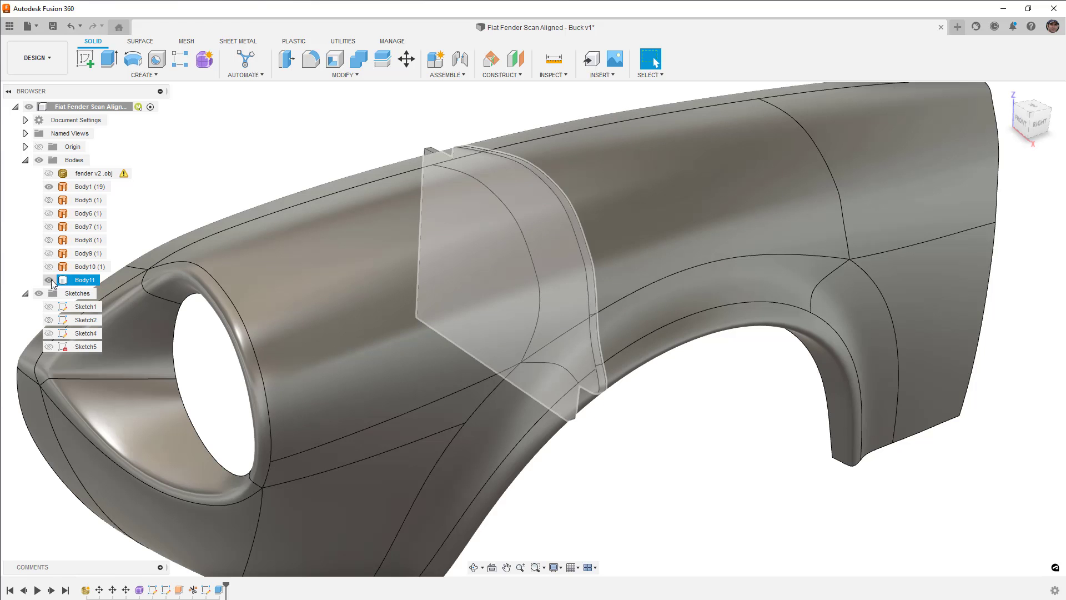
click(52, 189)
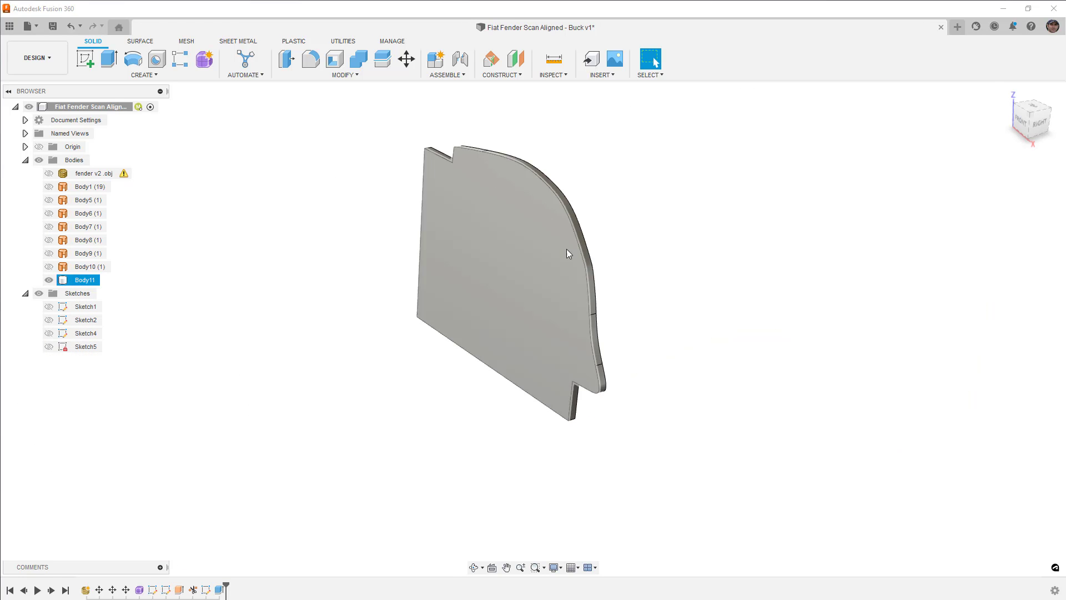
mouse_move(680, 254)
shift+middle_down()
mouse_move(611, 234)
mouse_move(681, 226)
mouse_move(682, 237)
shift+middle_up()
click(544, 332)
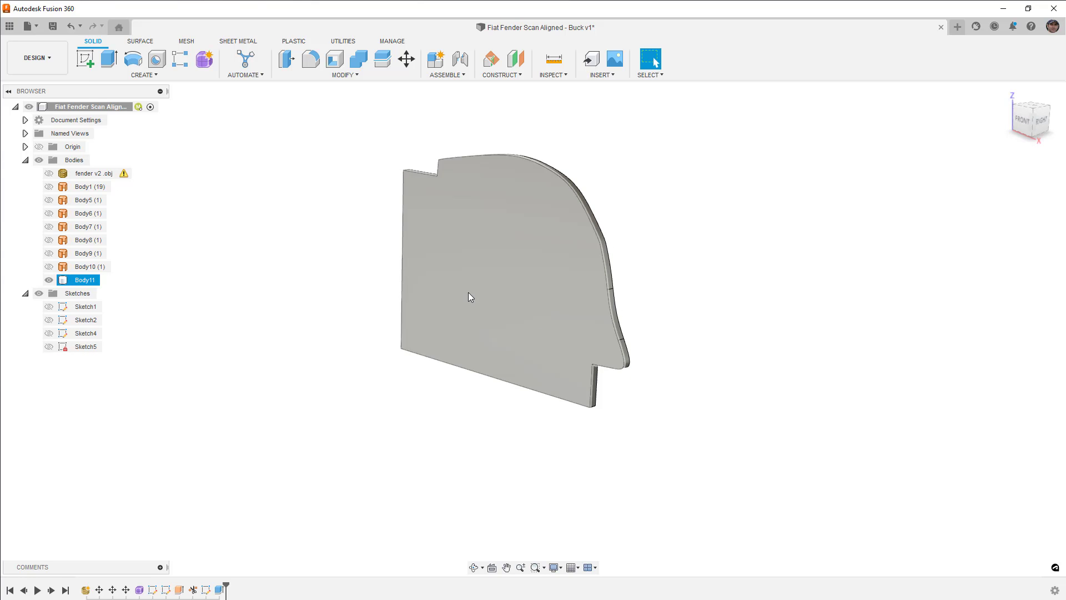
key(Escape)
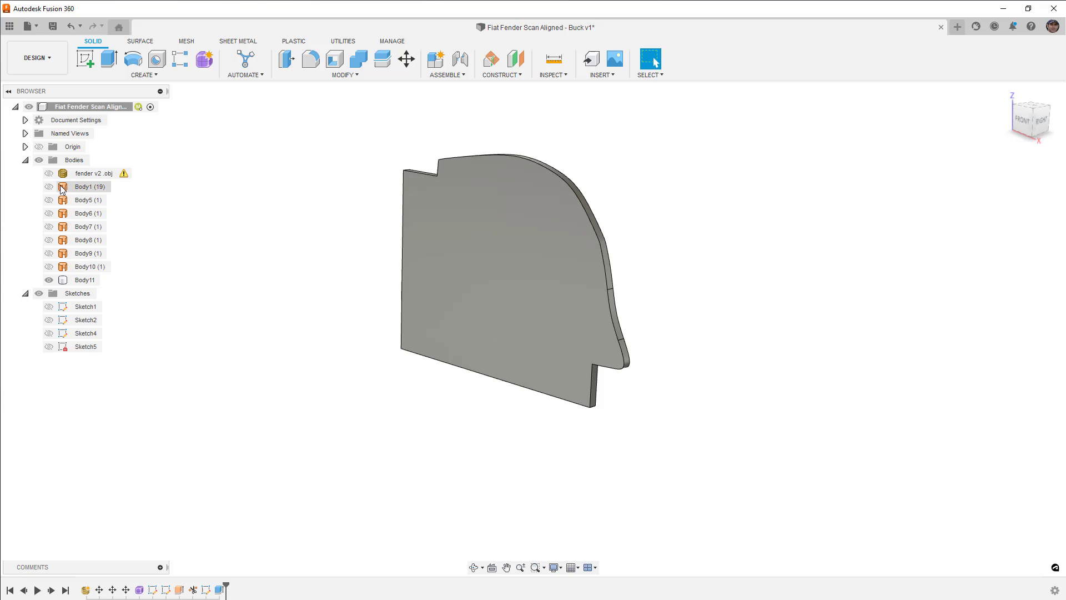
Step: Show the horizontal surfaces Body9 and Body10 and check where they cross the plate
click(49, 267)
click(49, 253)
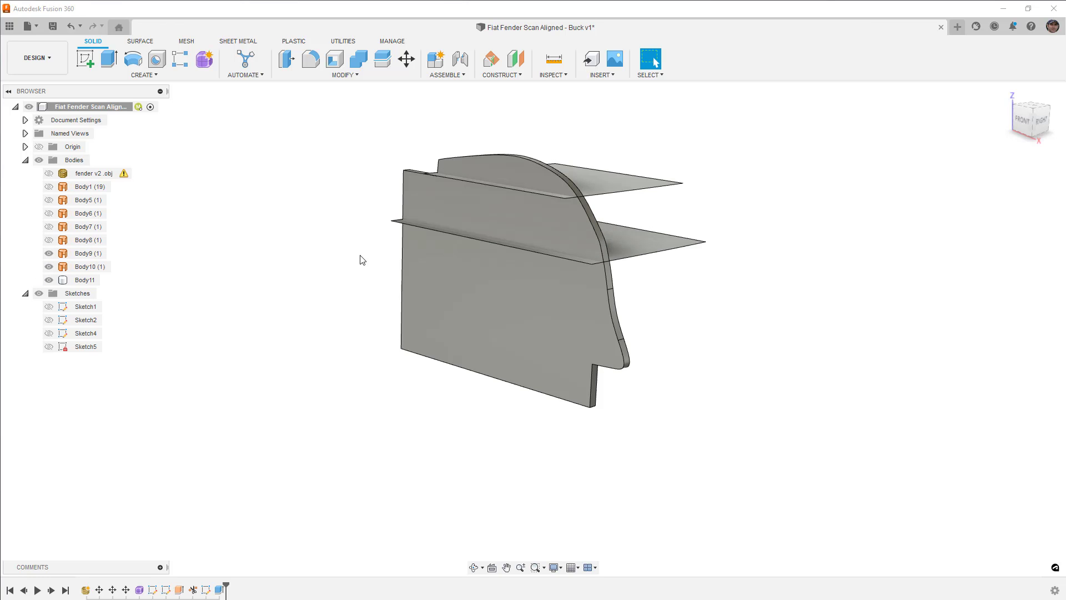
click(482, 229)
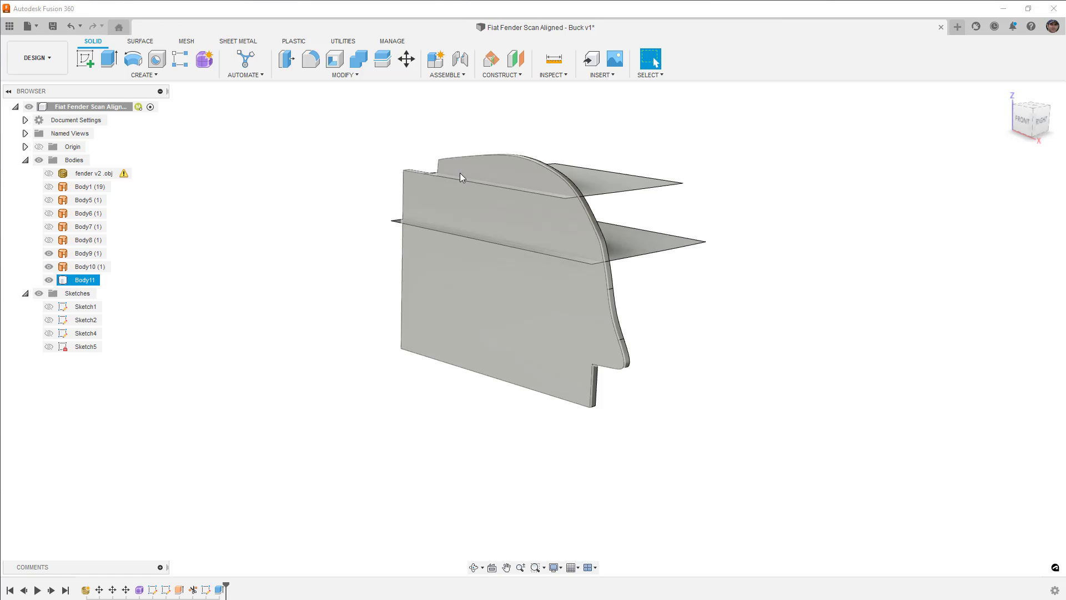
click(504, 188)
click(510, 199)
click(313, 315)
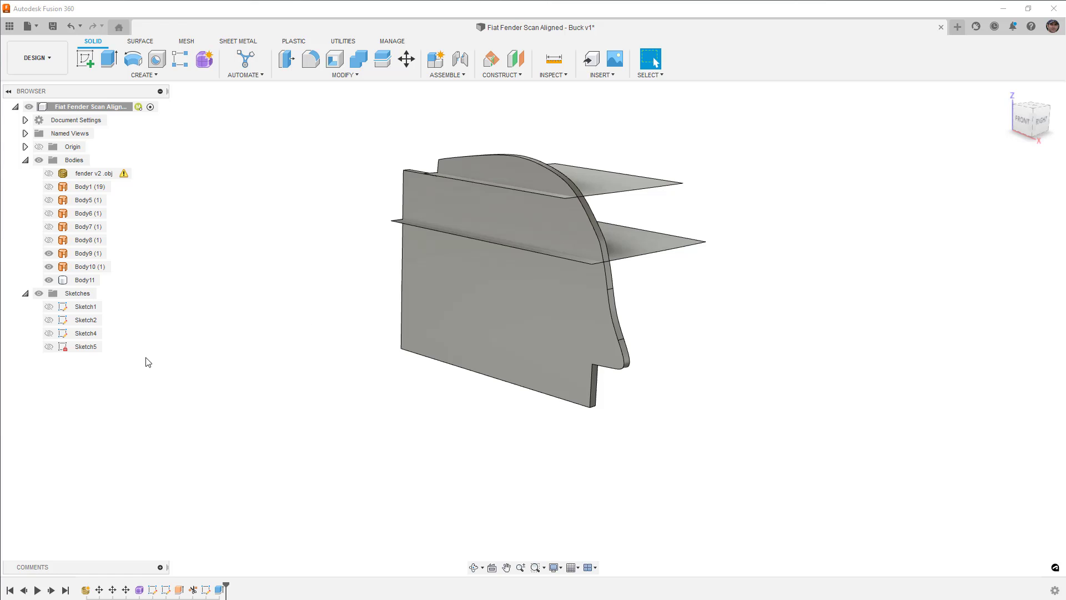
Step: Save Sketch5, the plate's profile sketch, as a DXF file named Fender1 in the 45 Fiat Fender folder
click(81, 350)
right_click(81, 350)
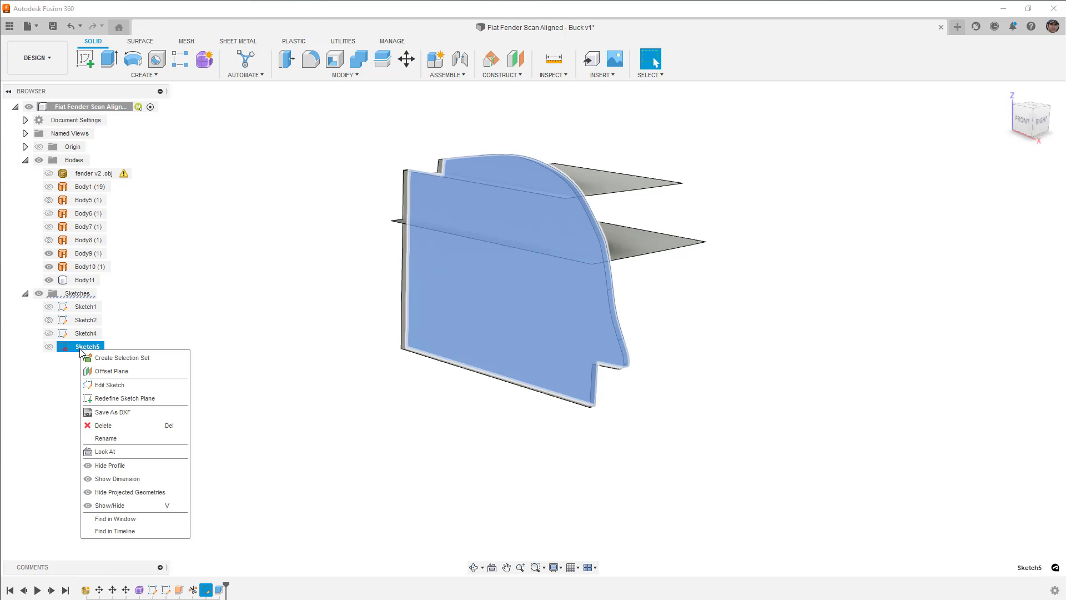
click(111, 411)
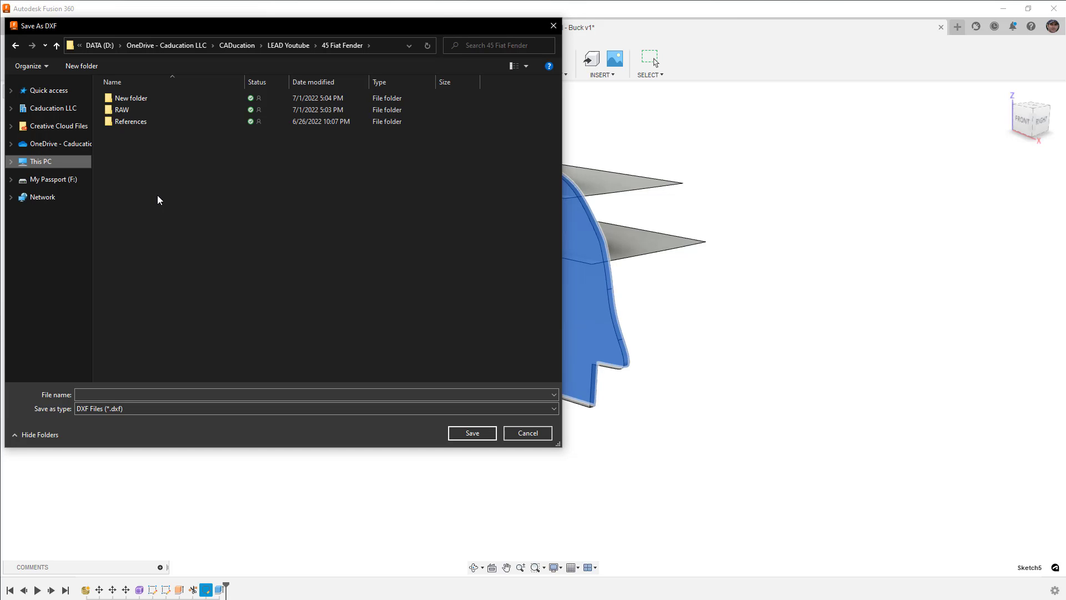
text(F)
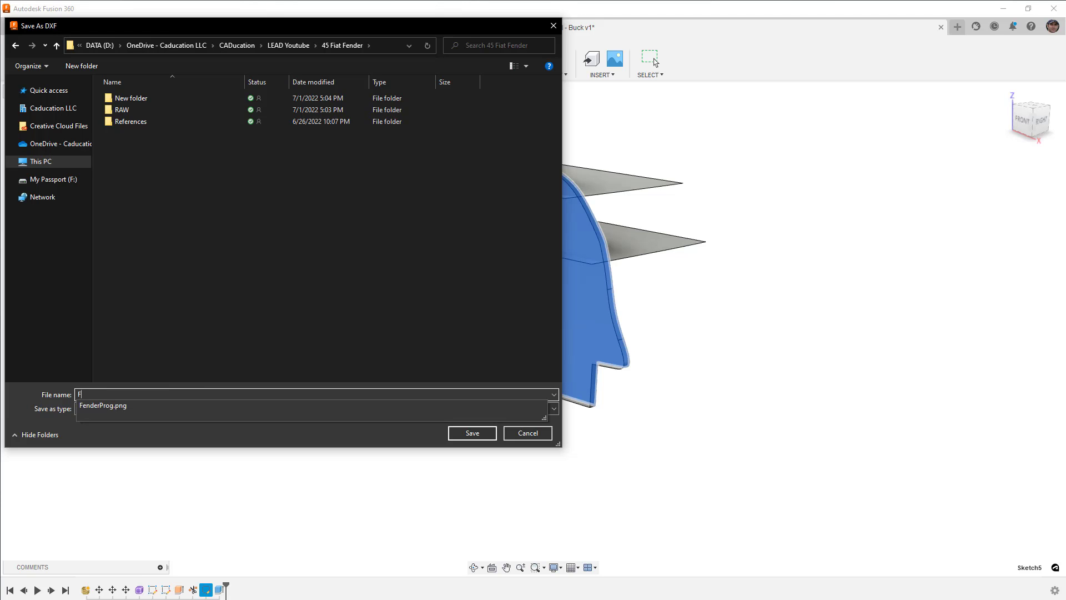
text(ender1)
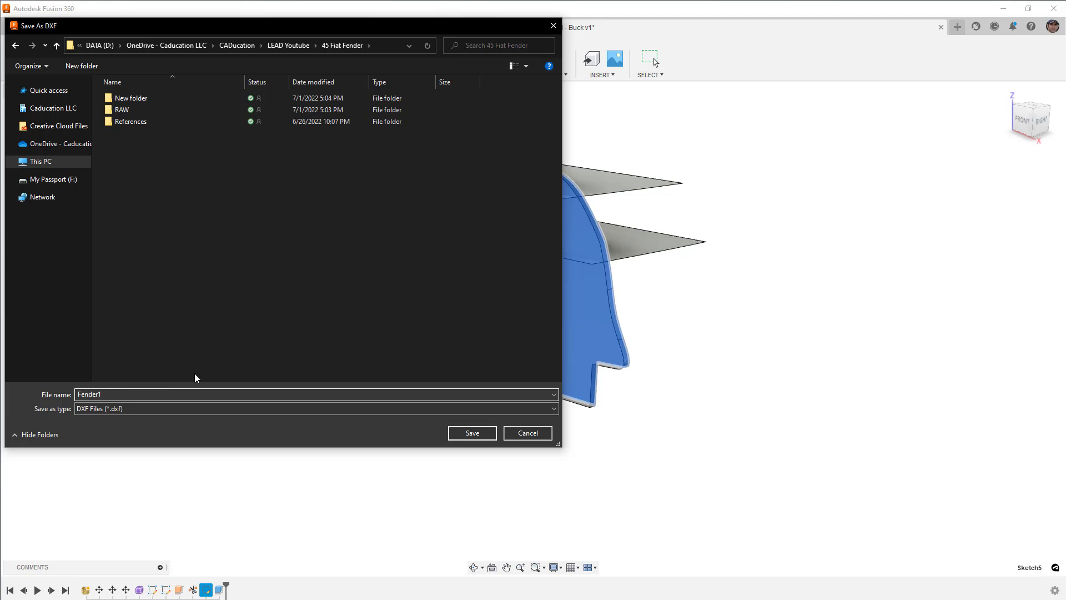
key(Return)
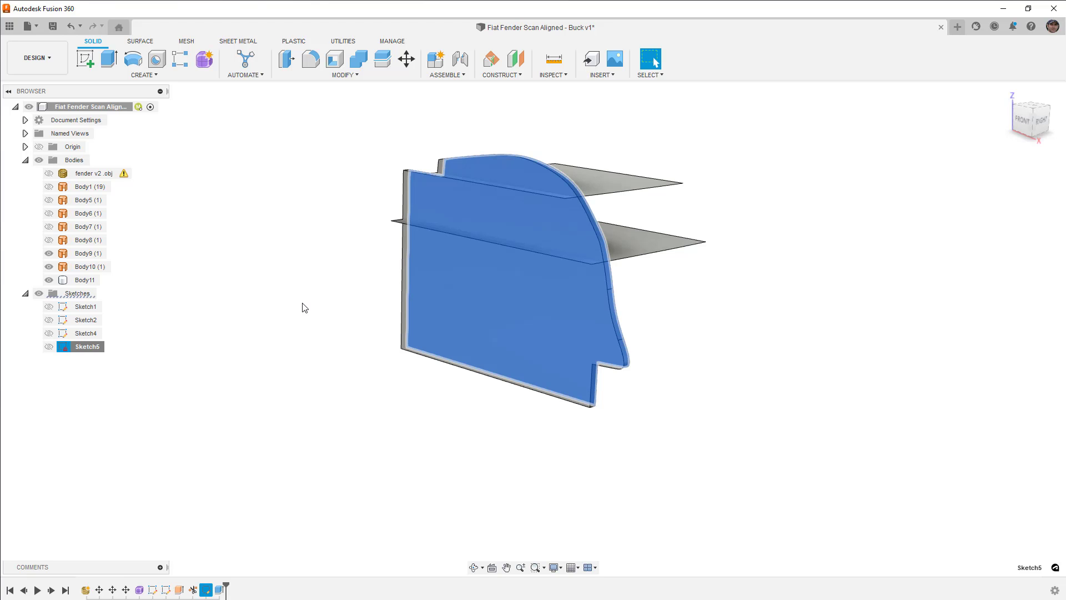
Step: Examine from several angles how the two horizontal surfaces pass through the plate and meet its curved edge
mouse_move(302, 305)
shift+middle_down()
mouse_move(314, 310)
mouse_move(267, 305)
mouse_move(309, 309)
shift+middle_up()
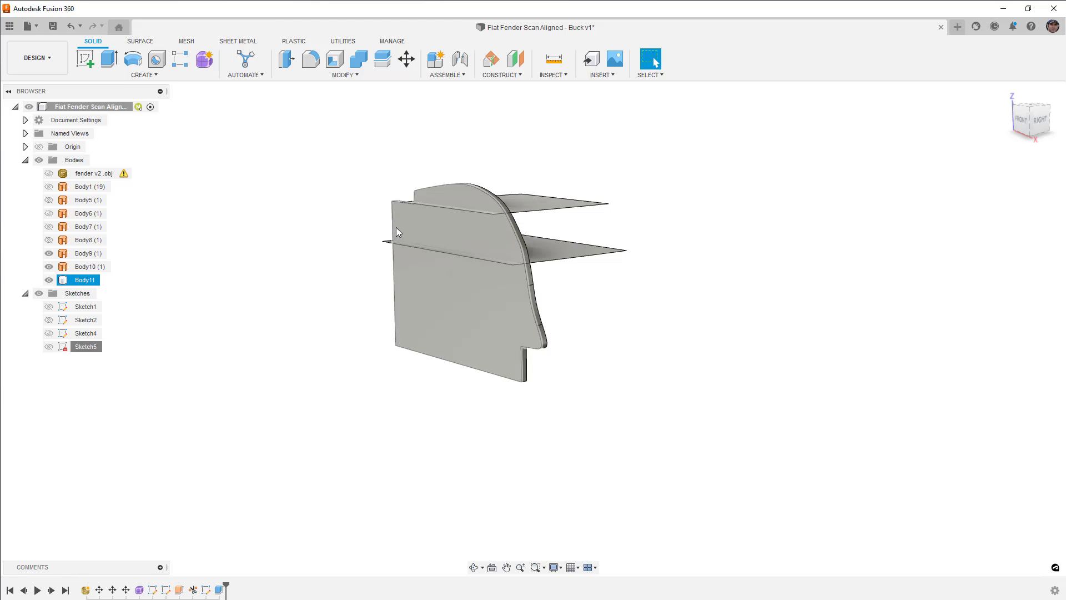
shift+middle_drag(398, 232, 497, 236)
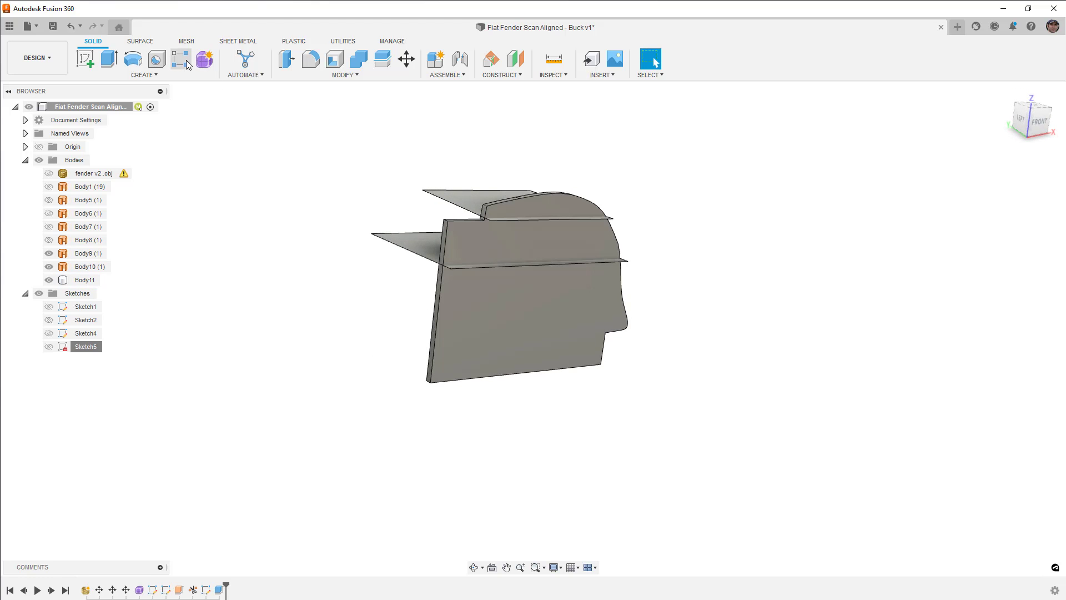
click(178, 77)
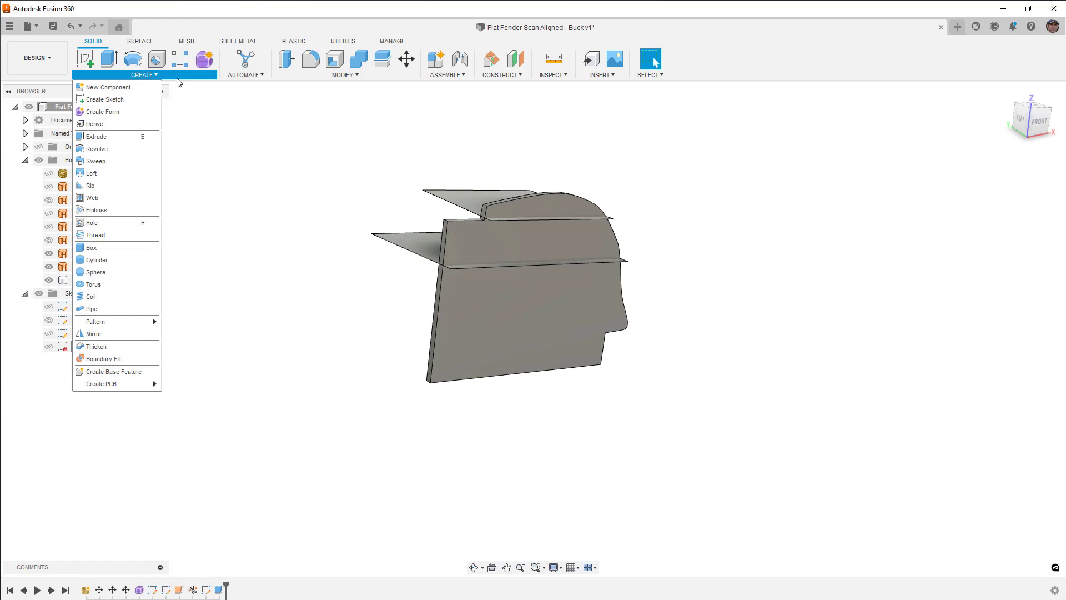
click(227, 105)
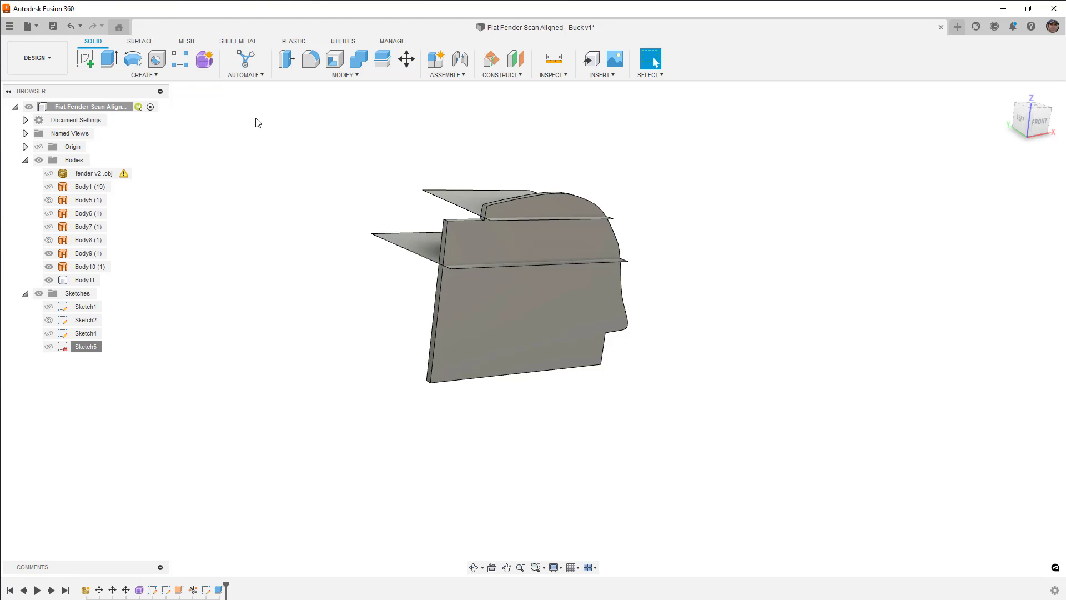
shift+middle_drag(469, 185, 409, 183)
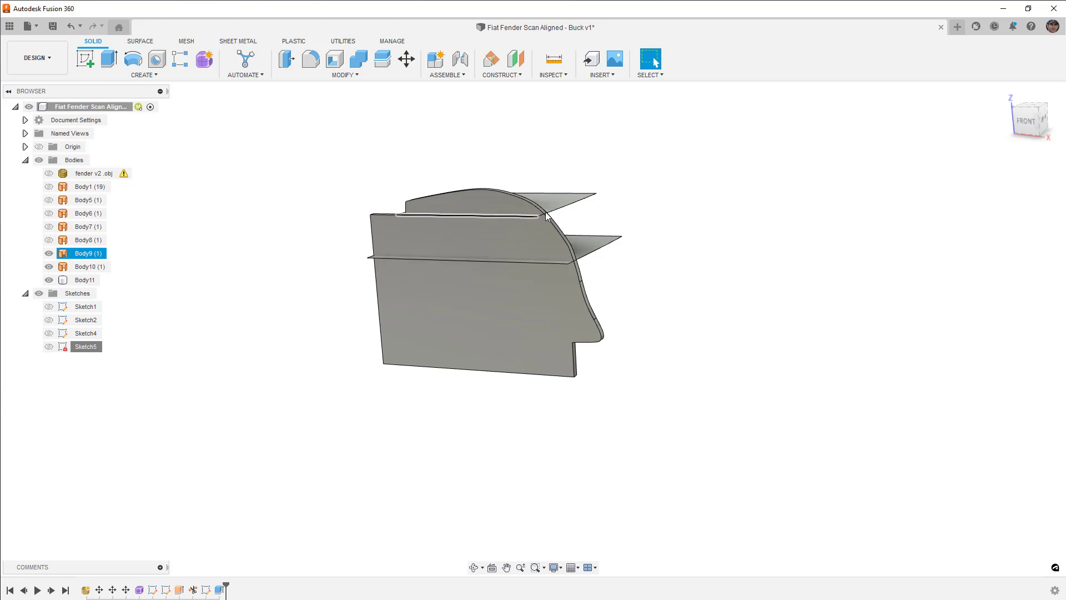
shift+middle_drag(574, 223, 581, 228)
click(581, 264)
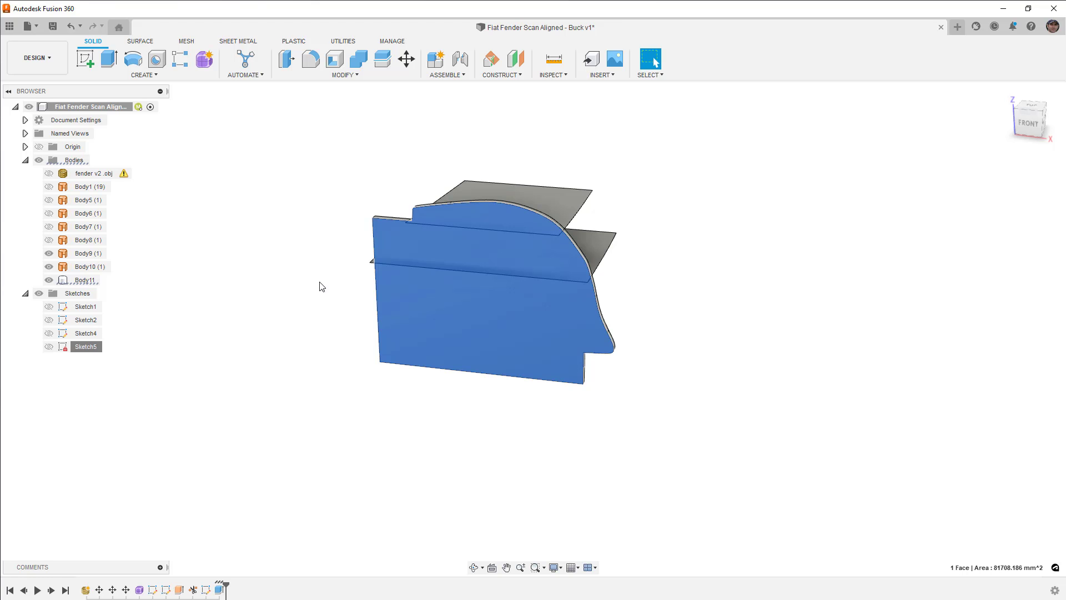
click(478, 415)
shift+middle_drag(483, 421, 399, 422)
Step: Show the fender body and edit the plate's extrusion to a smaller distance so the plate is thinner
click(49, 187)
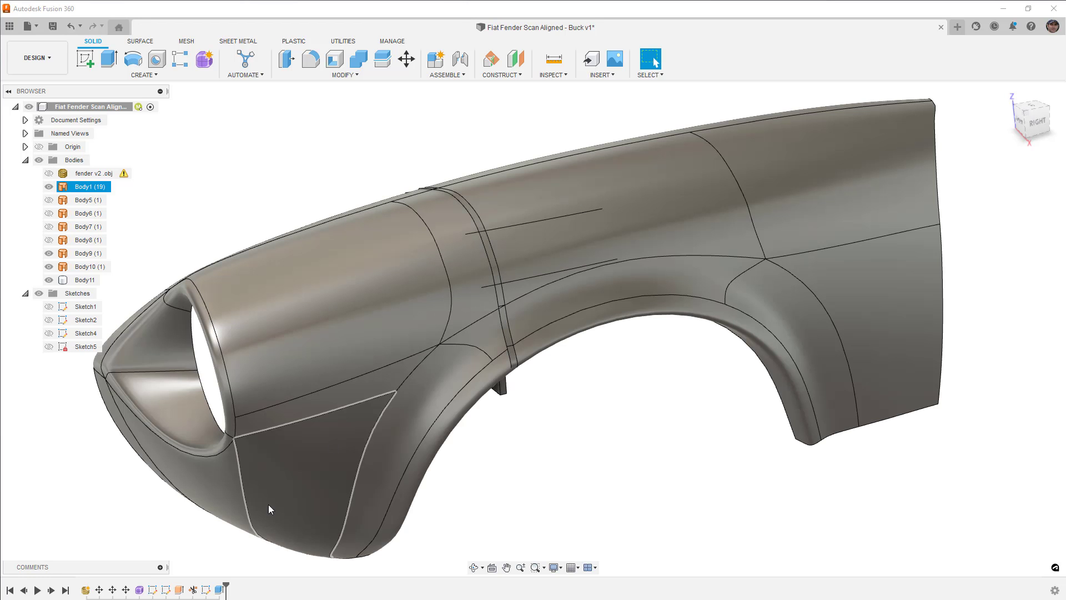
double_click(219, 590)
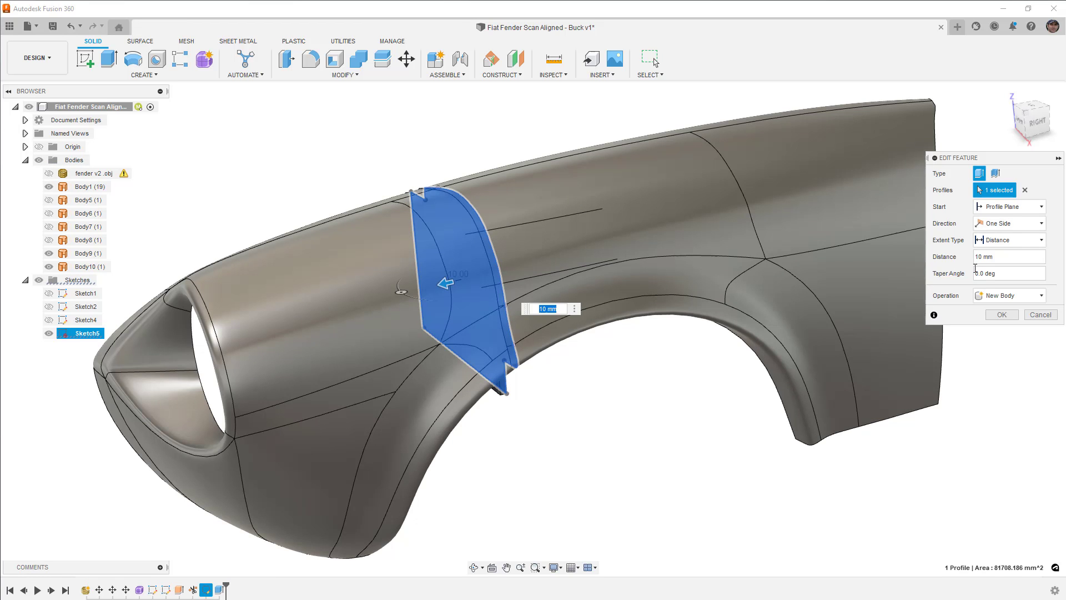
key(Return)
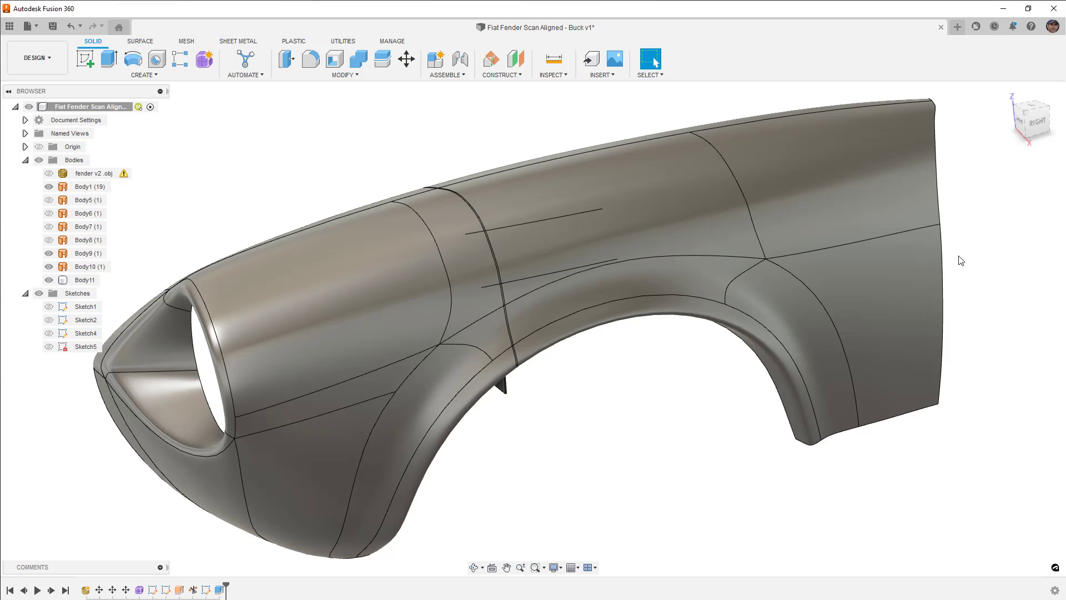
click(482, 223)
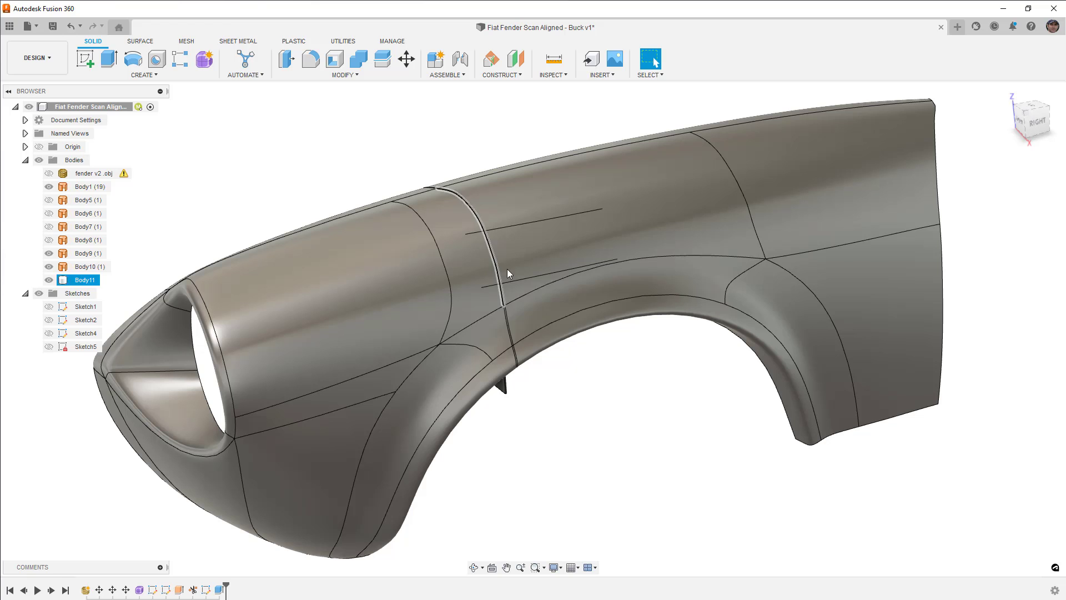
key(Escape)
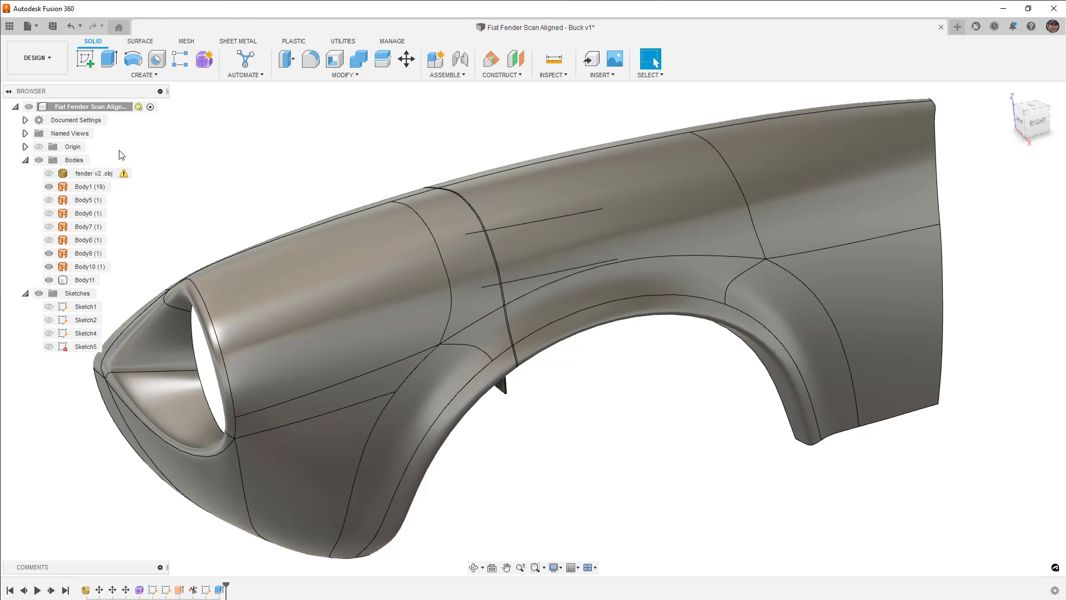
Step: Hide the fender body and view the thinner plate together with the two horizontal surfaces
click(49, 186)
shift+middle_drag(449, 176, 516, 220)
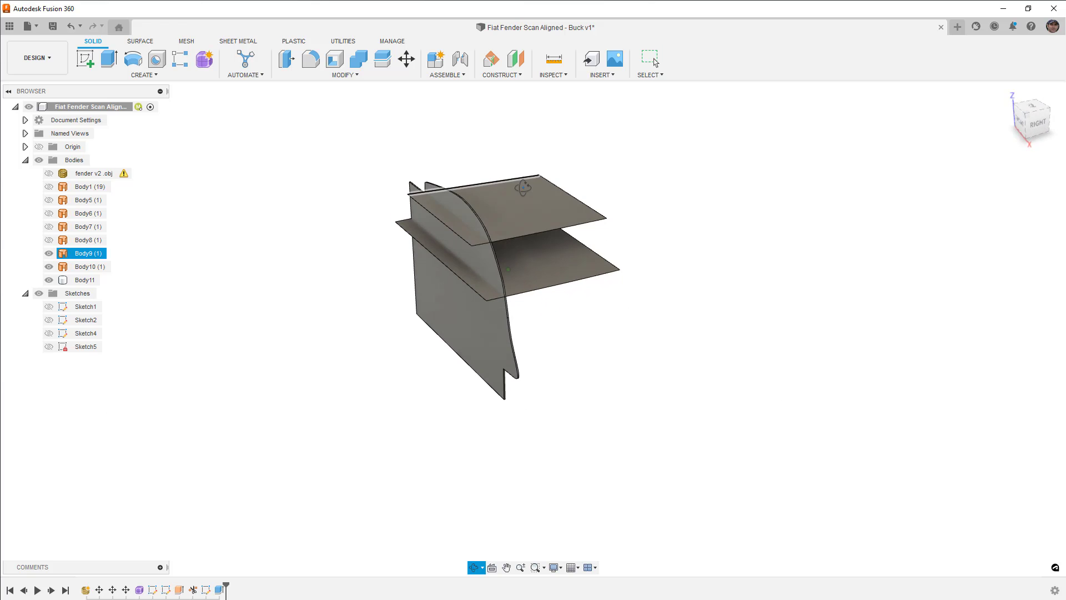
key(Escape)
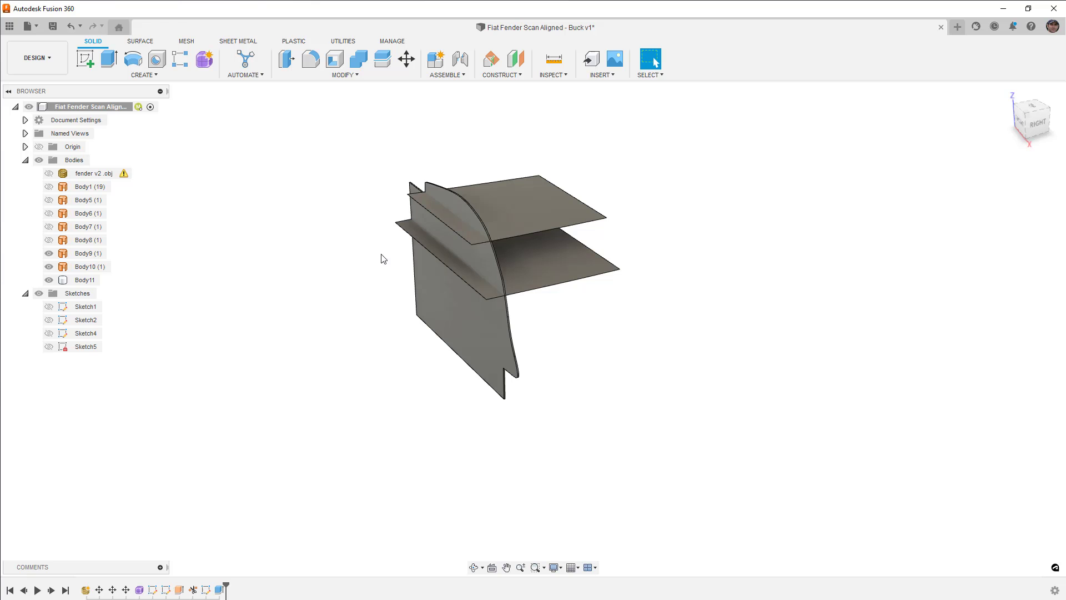
Step: Look up the Arrange command for laying parts out on a plane, and inspect the plate's large flat face
click(353, 78)
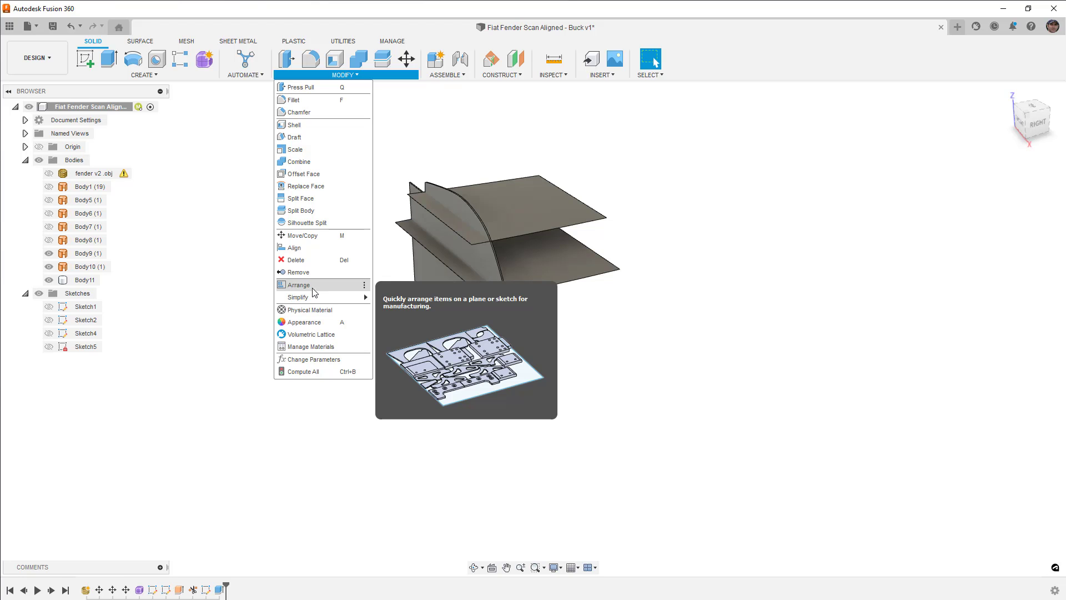
click(384, 261)
click(460, 305)
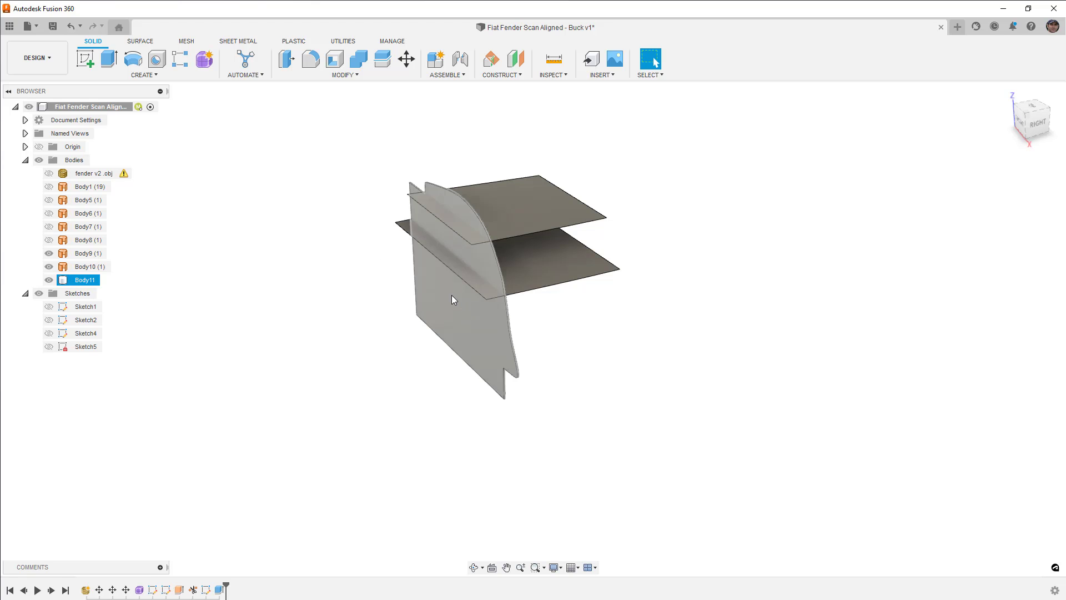
click(444, 303)
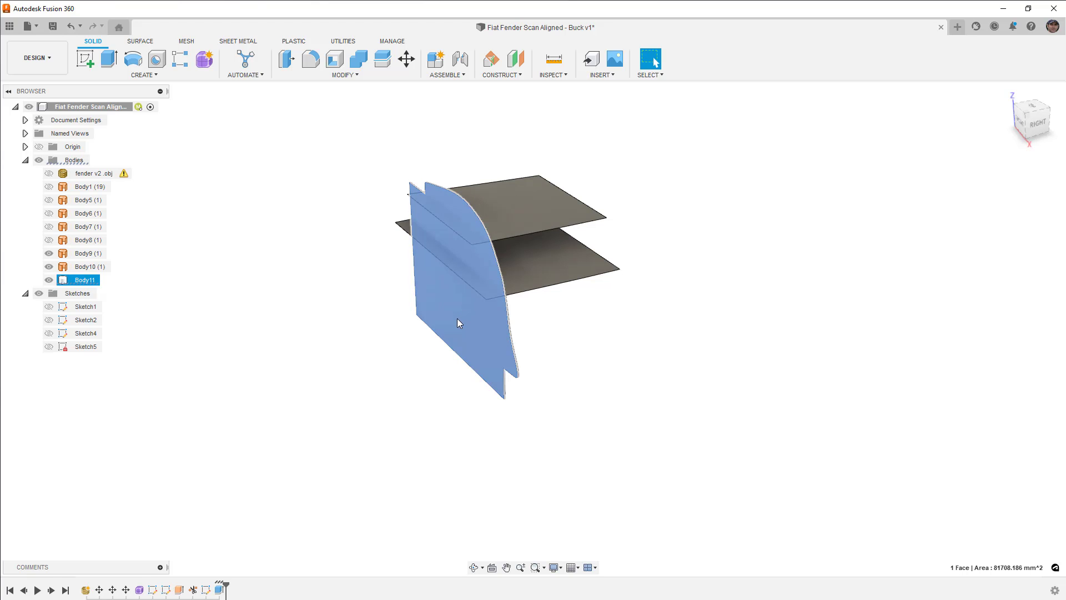
click(401, 316)
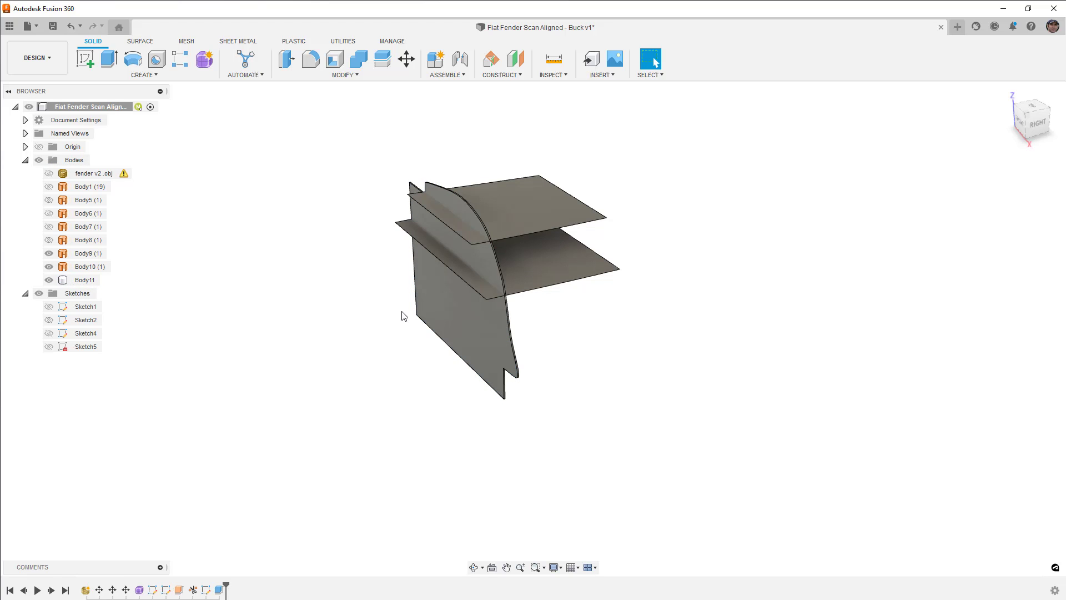